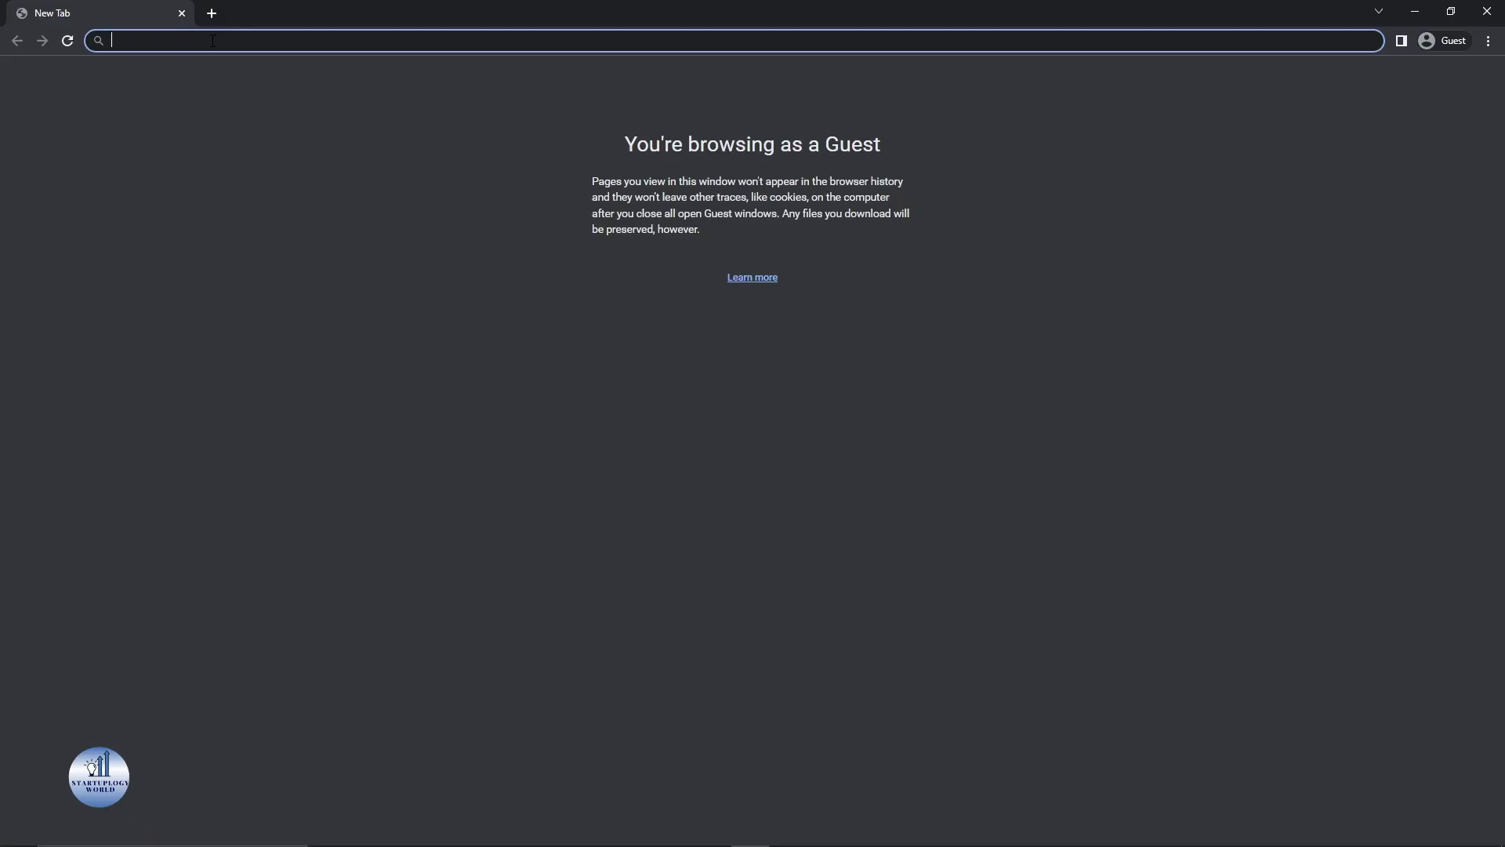
text(fre)
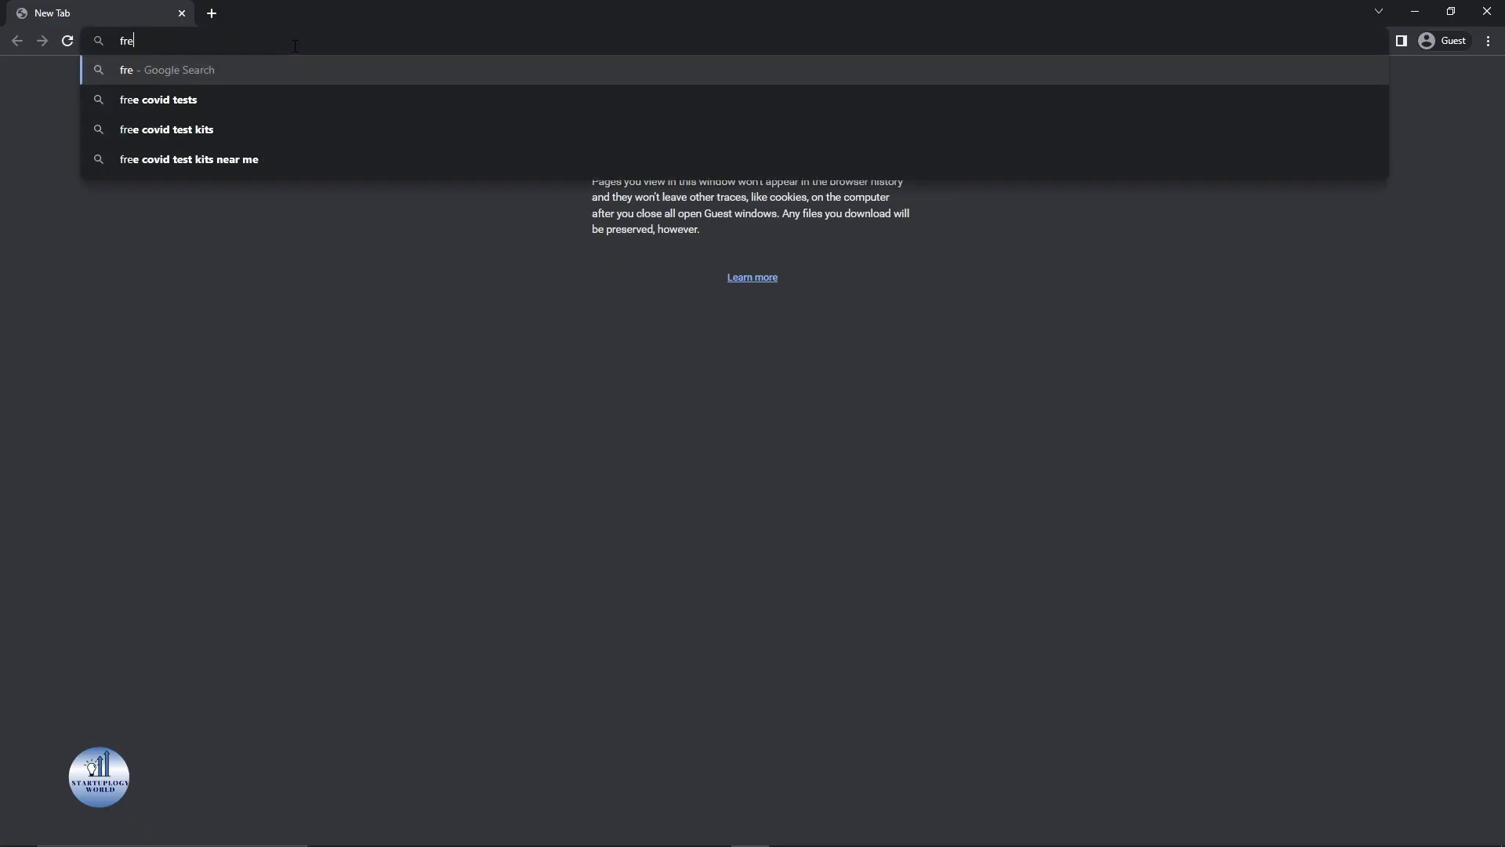
text(epik.)
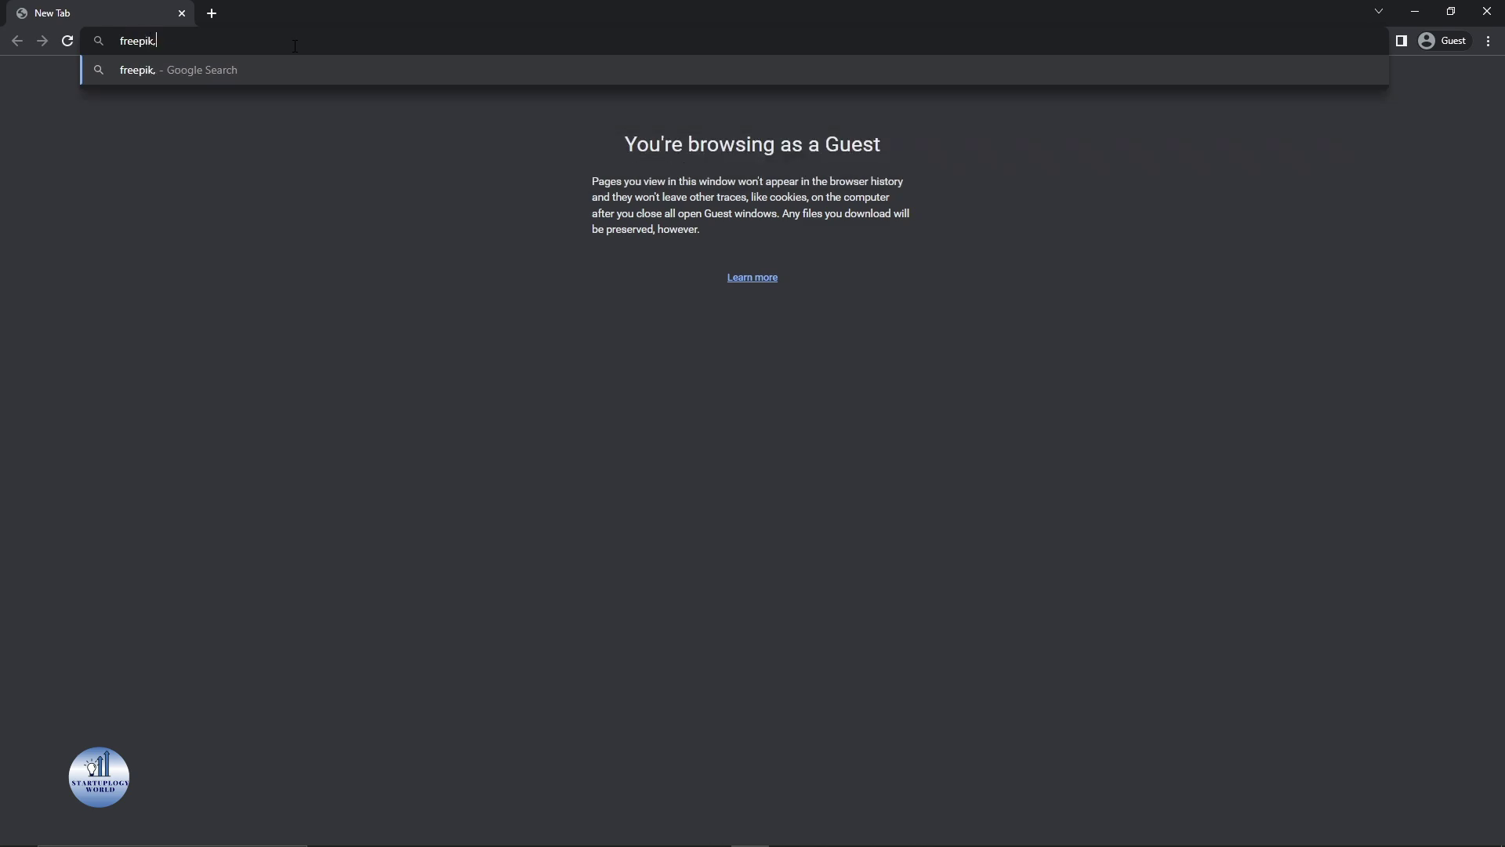
text(com)
Load freepik.com in the browser's address bar
key(Return)
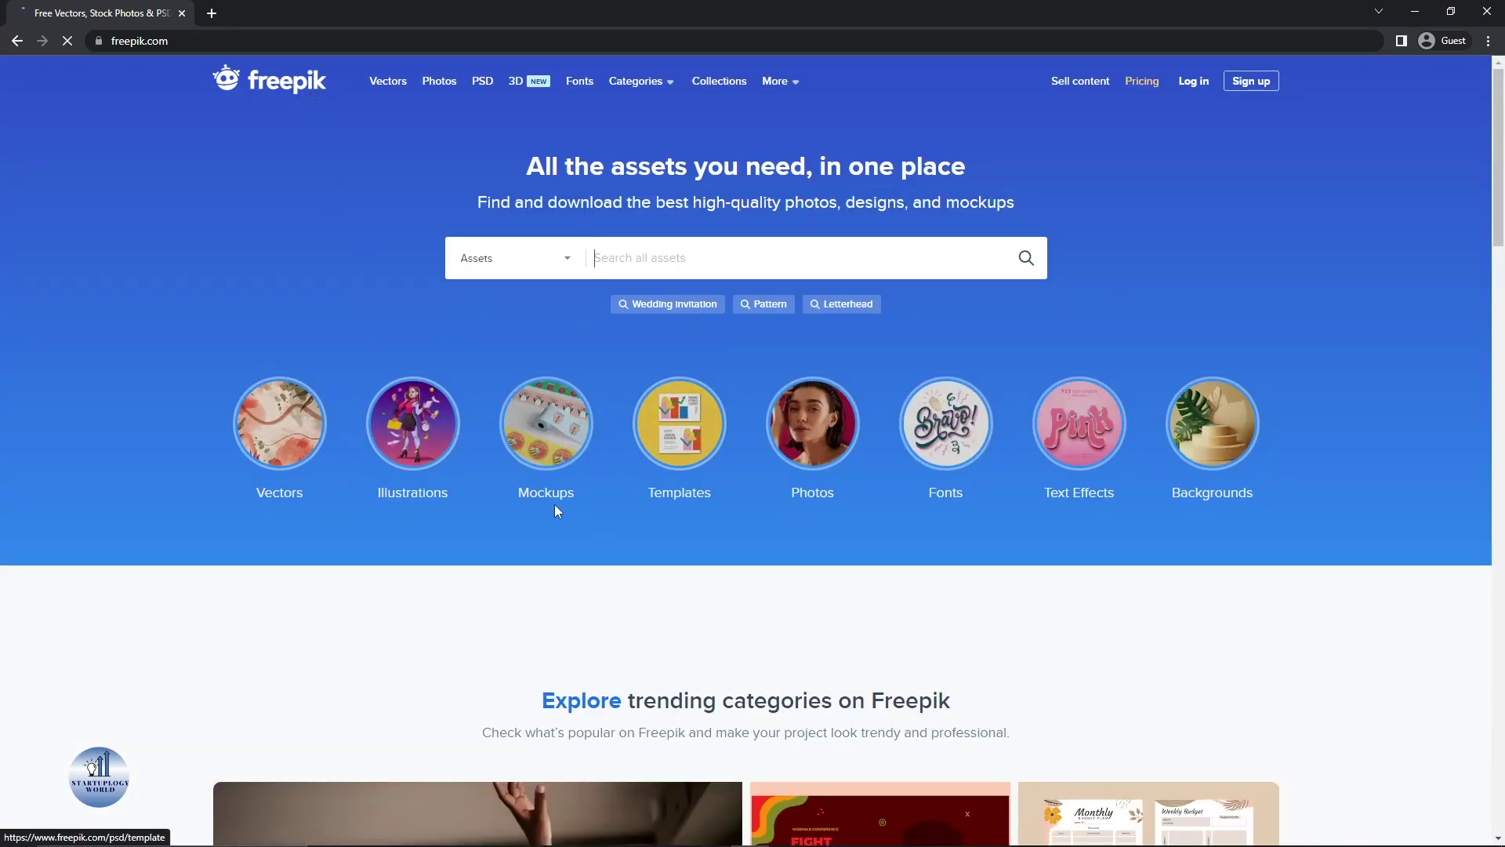
Search Freepik for 'real estate flyer design' filtered to free PSD assets
click(621, 257)
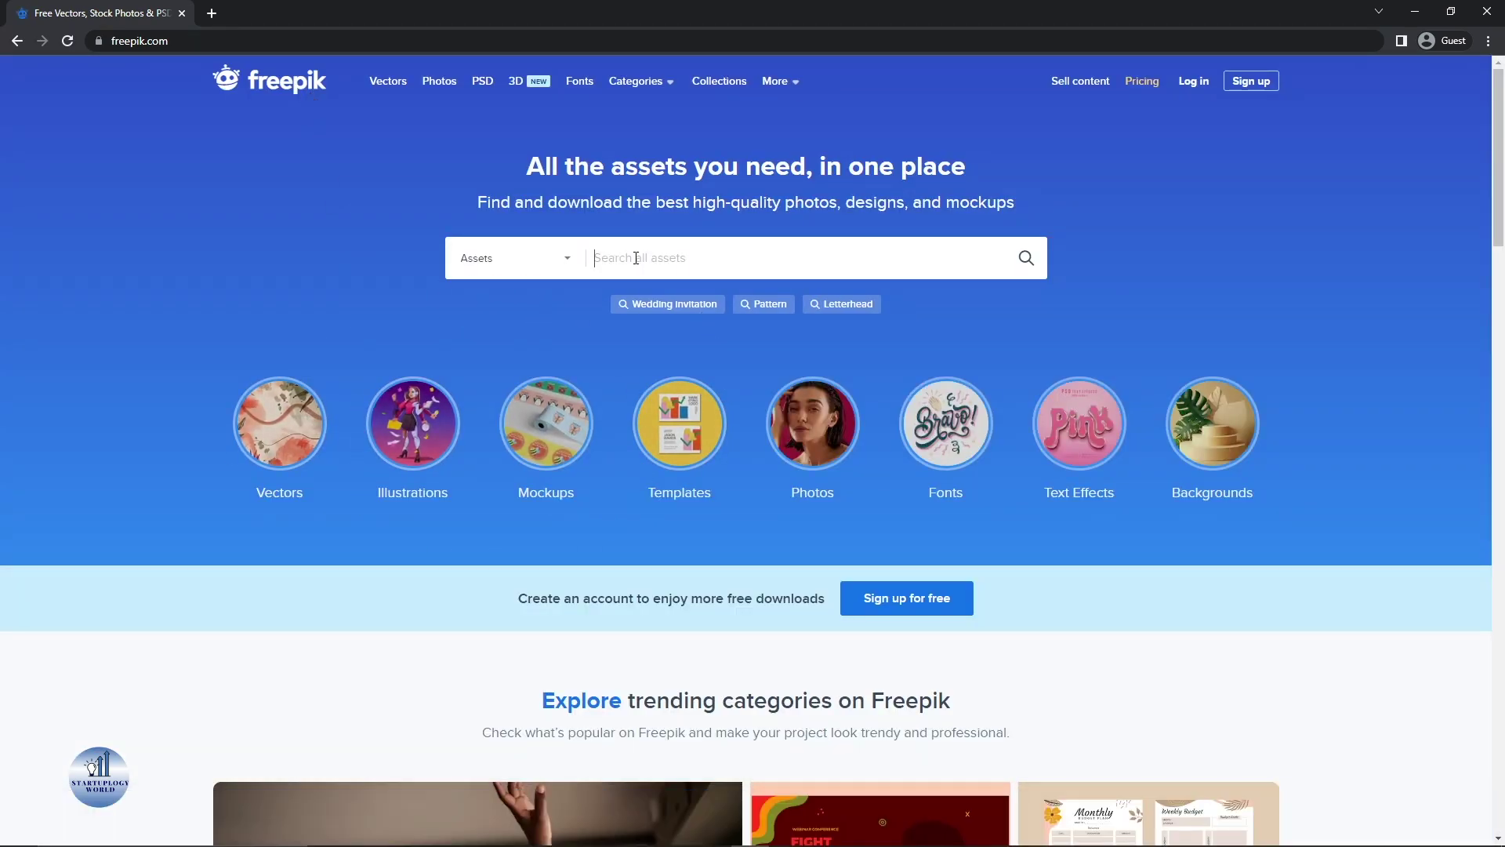
text(real estate flyer)
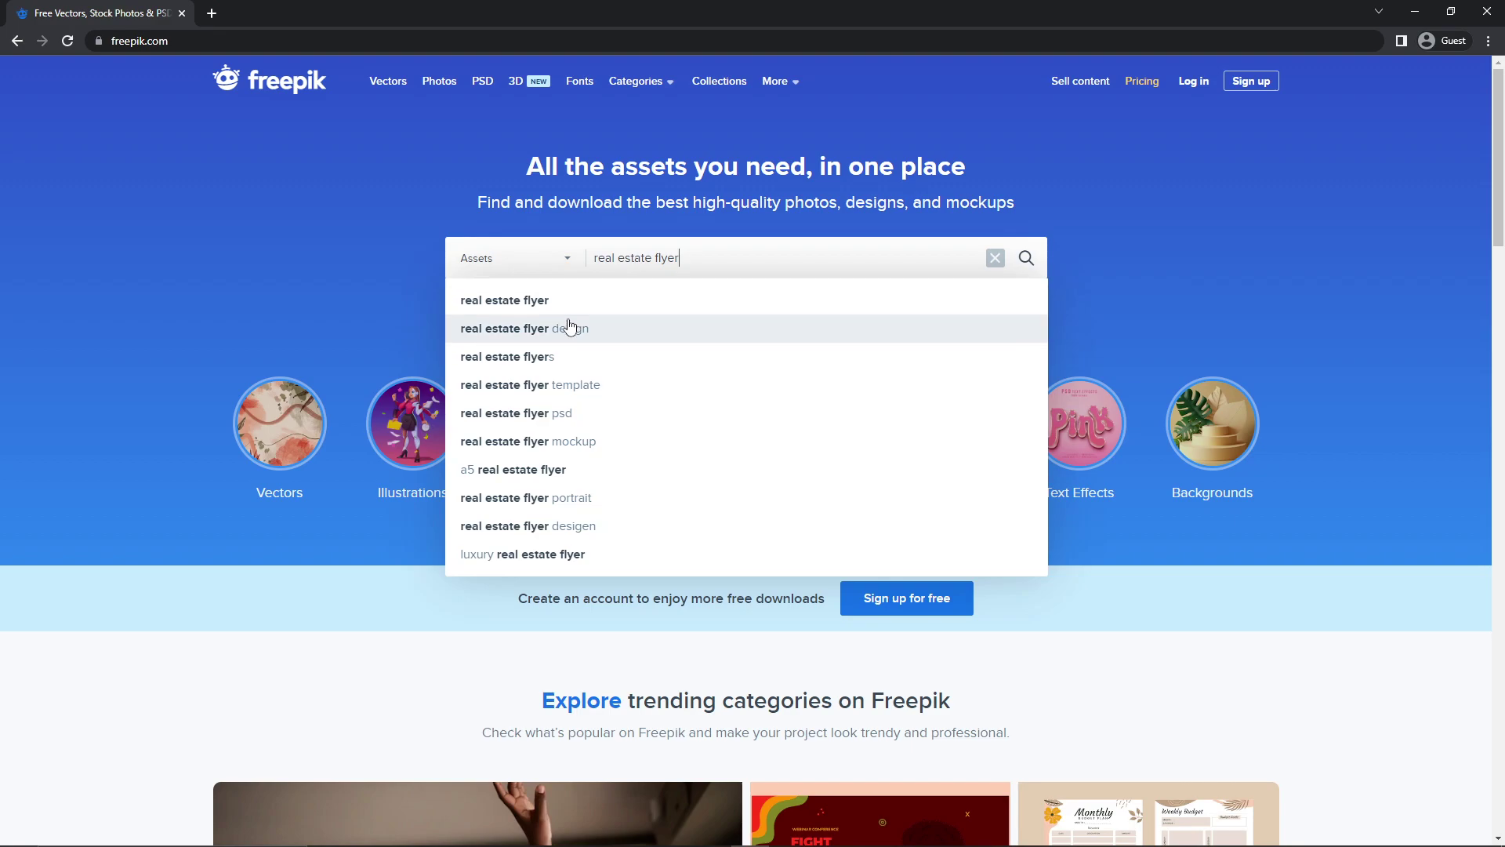
click(570, 327)
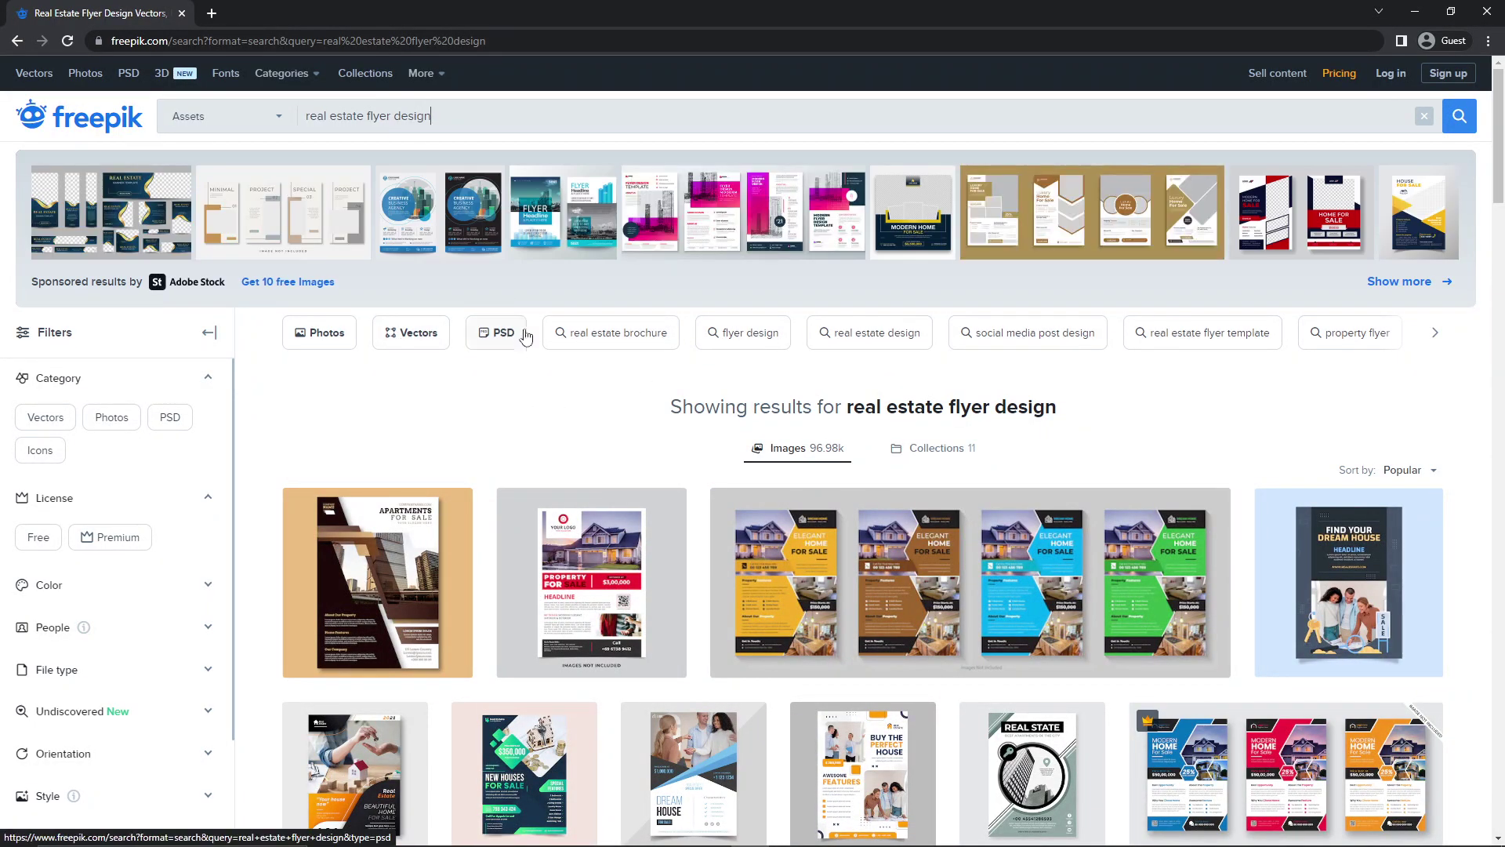
click(470, 350)
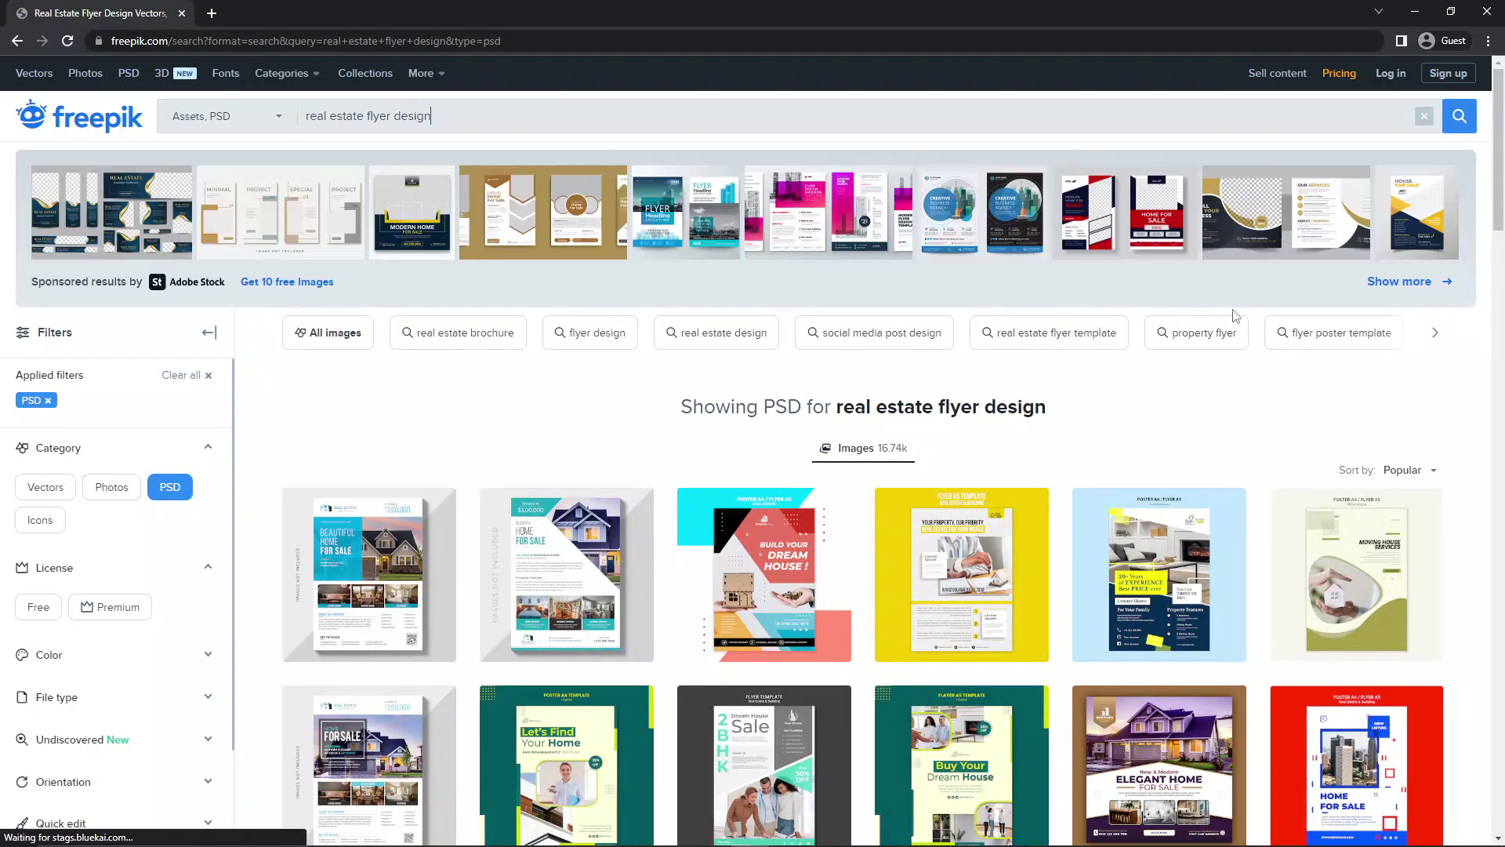
drag(1498, 241, 1501, 294)
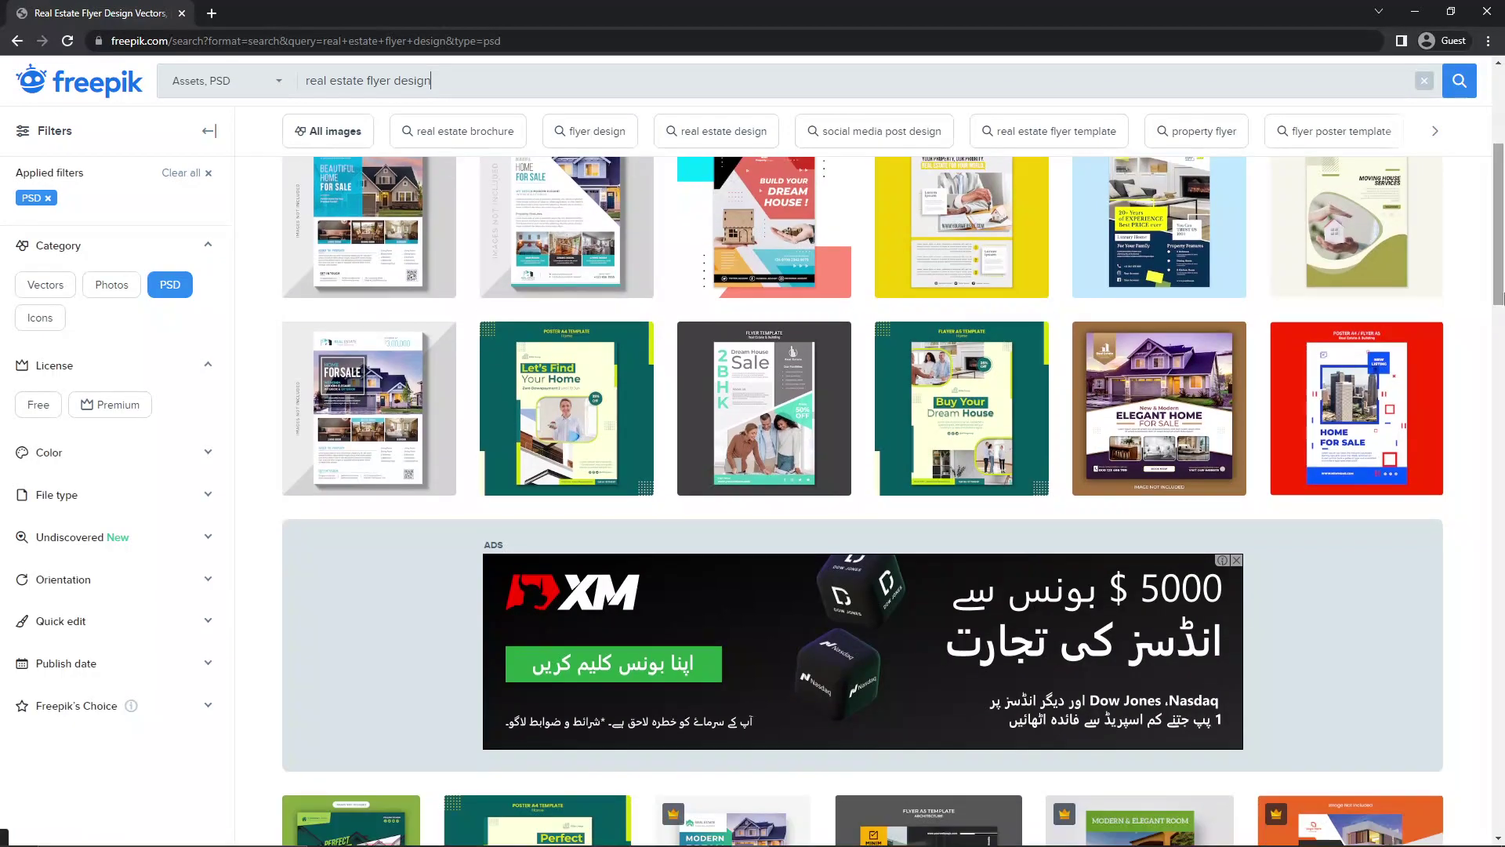
click(38, 404)
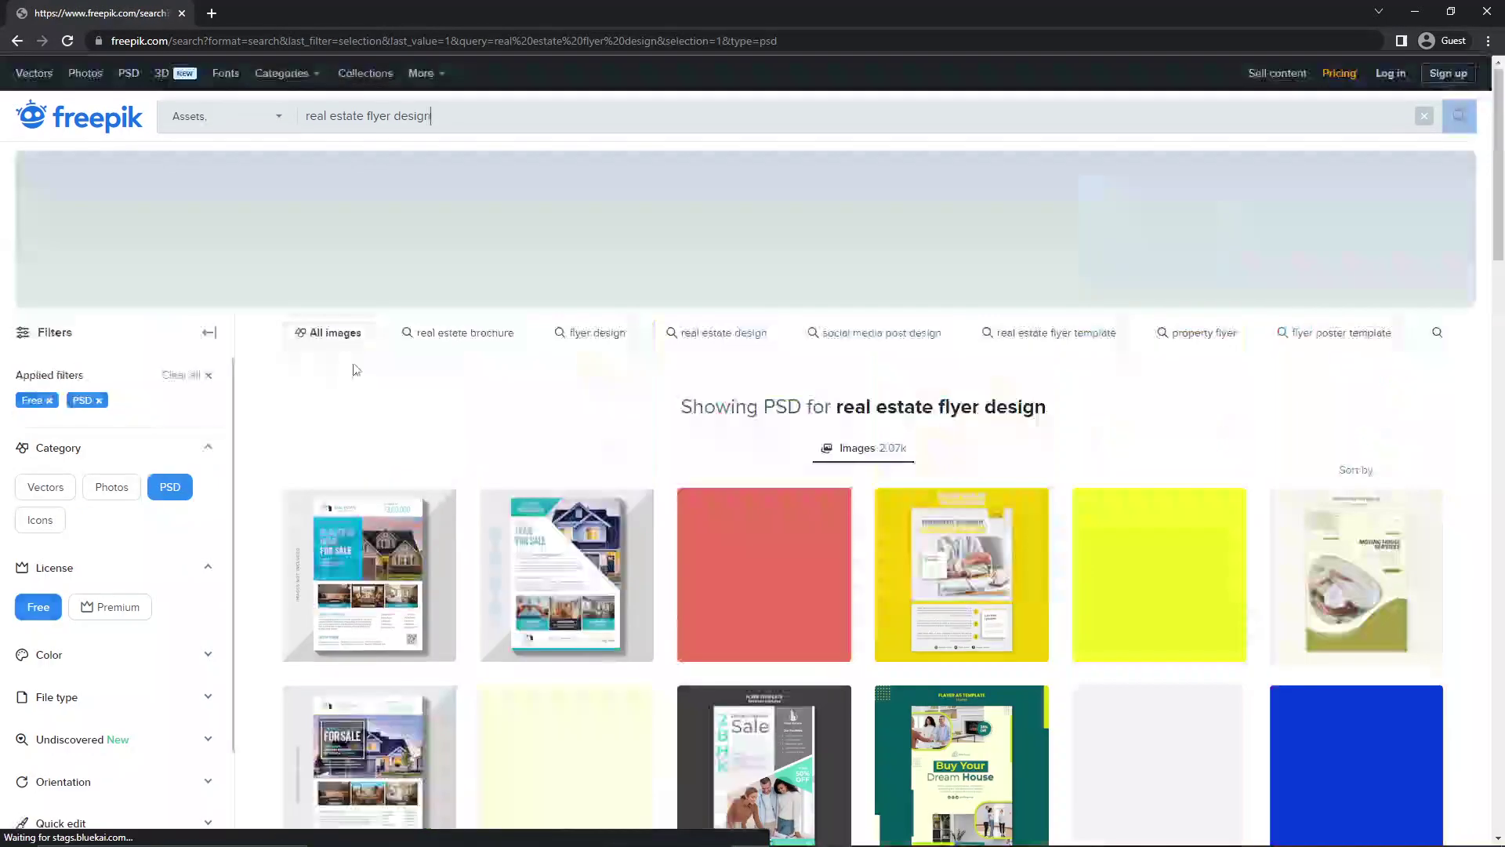
scroll(511, 304, down, 5)
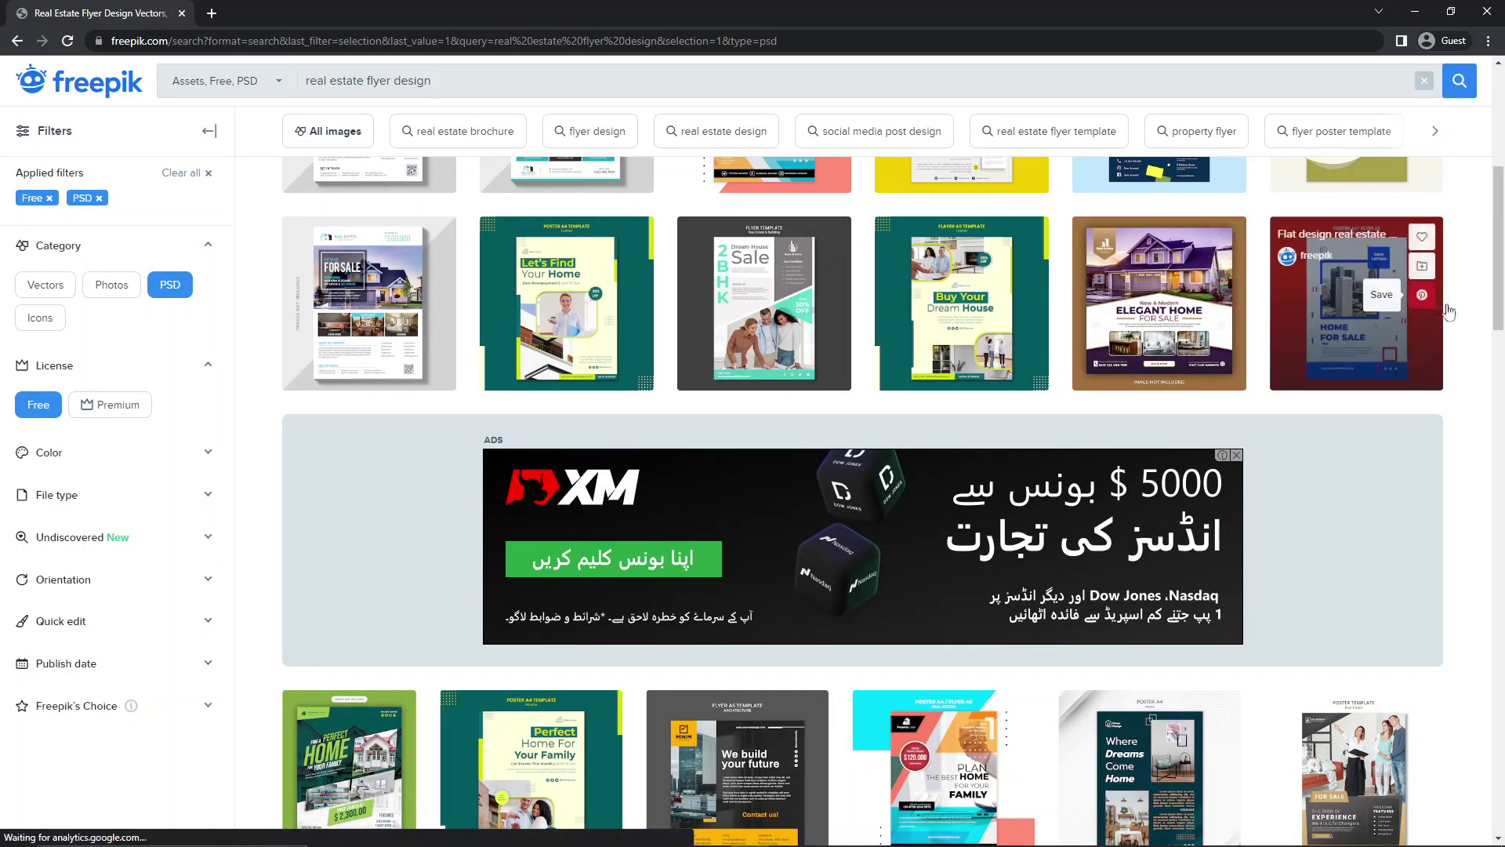
scroll(1341, 305, up, 3)
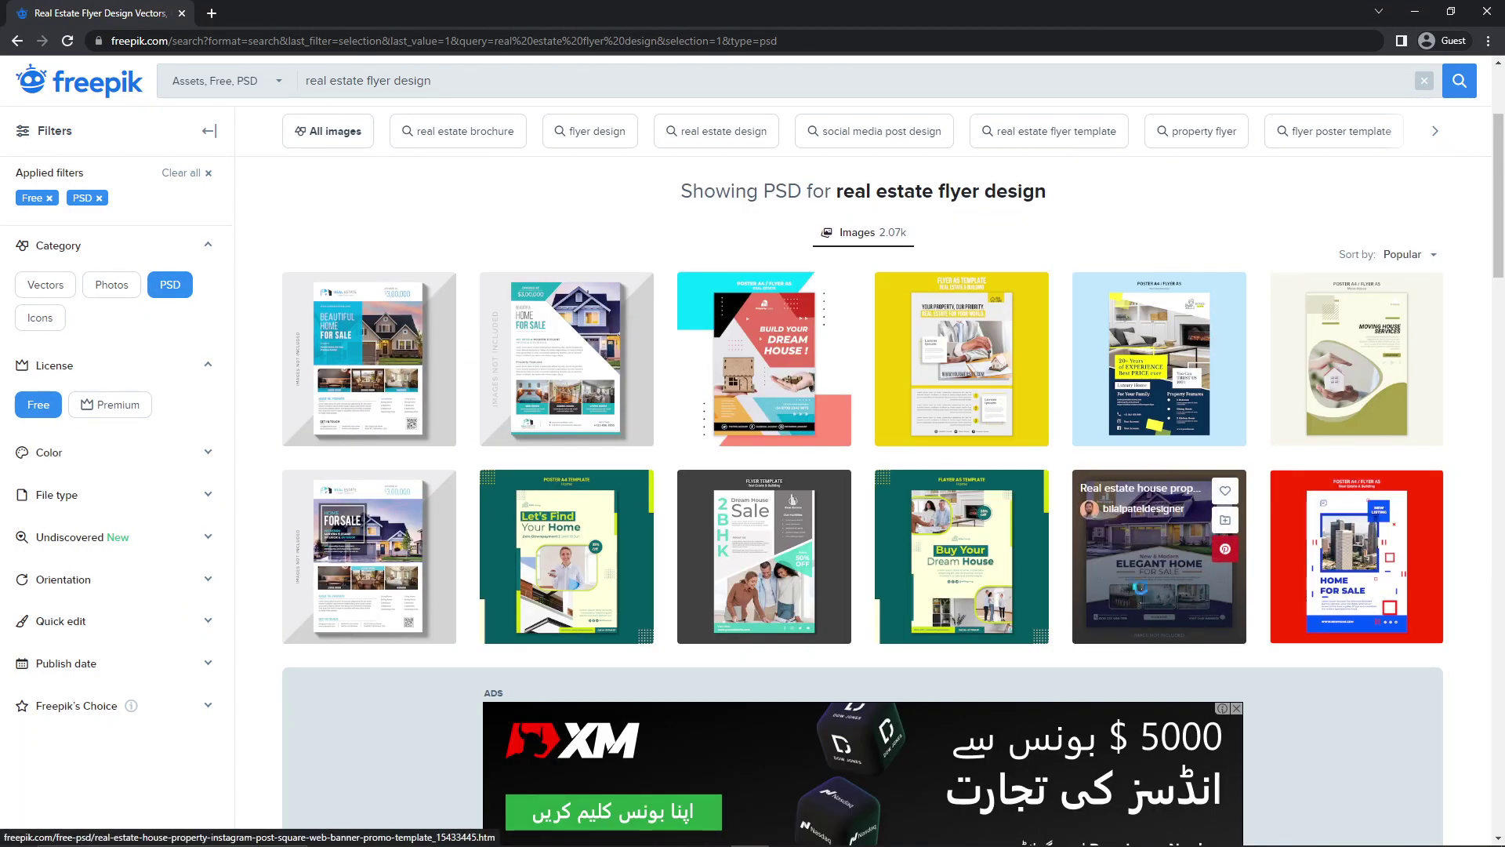
Open the Elegant Home For Sale flyer's details page
click(1136, 588)
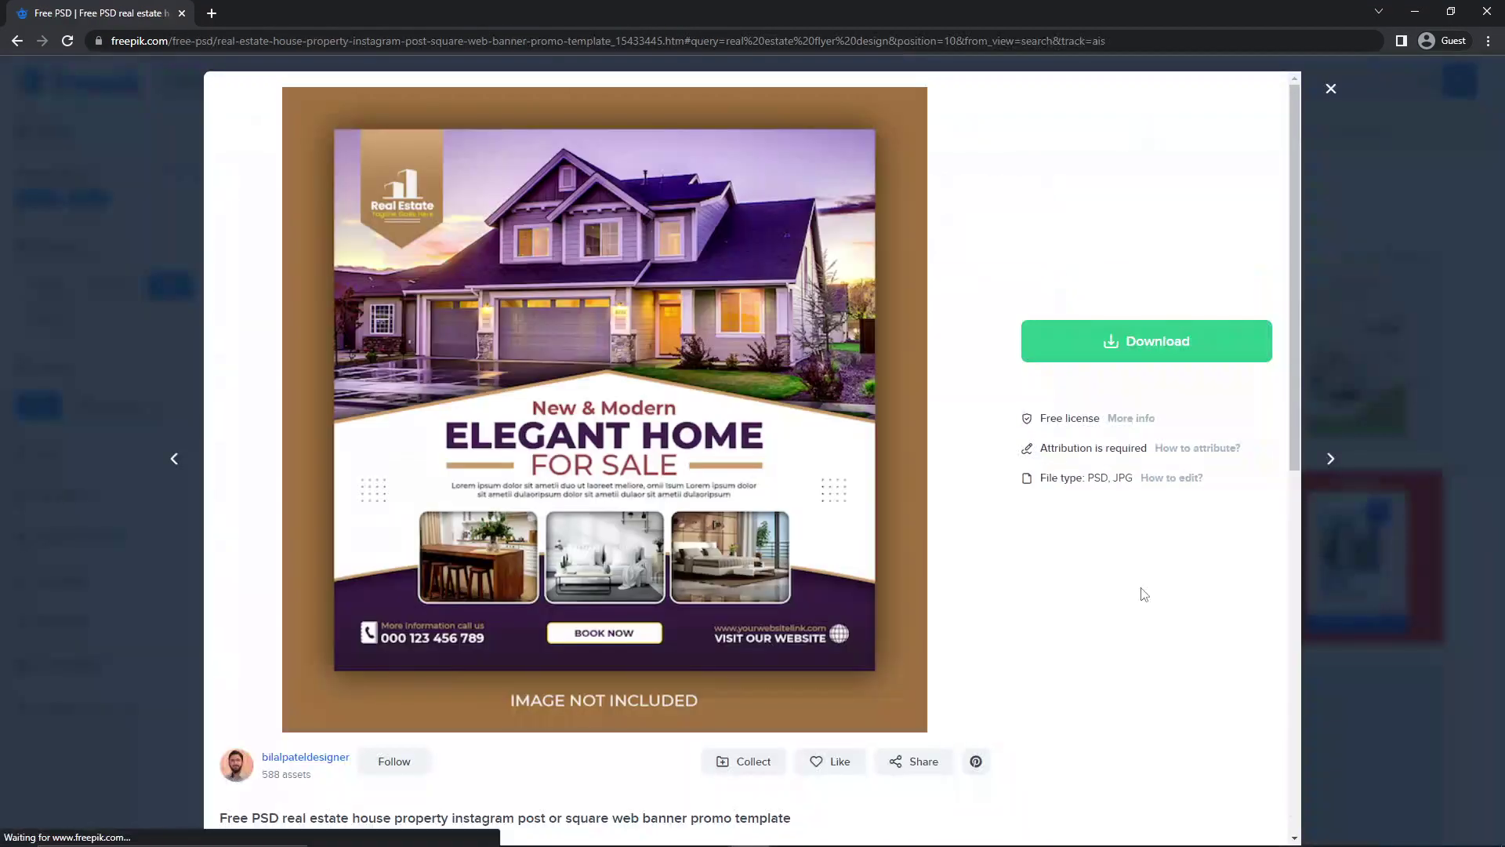
Download the flyer template and extract its ZIP into the Downloads folder
click(1123, 354)
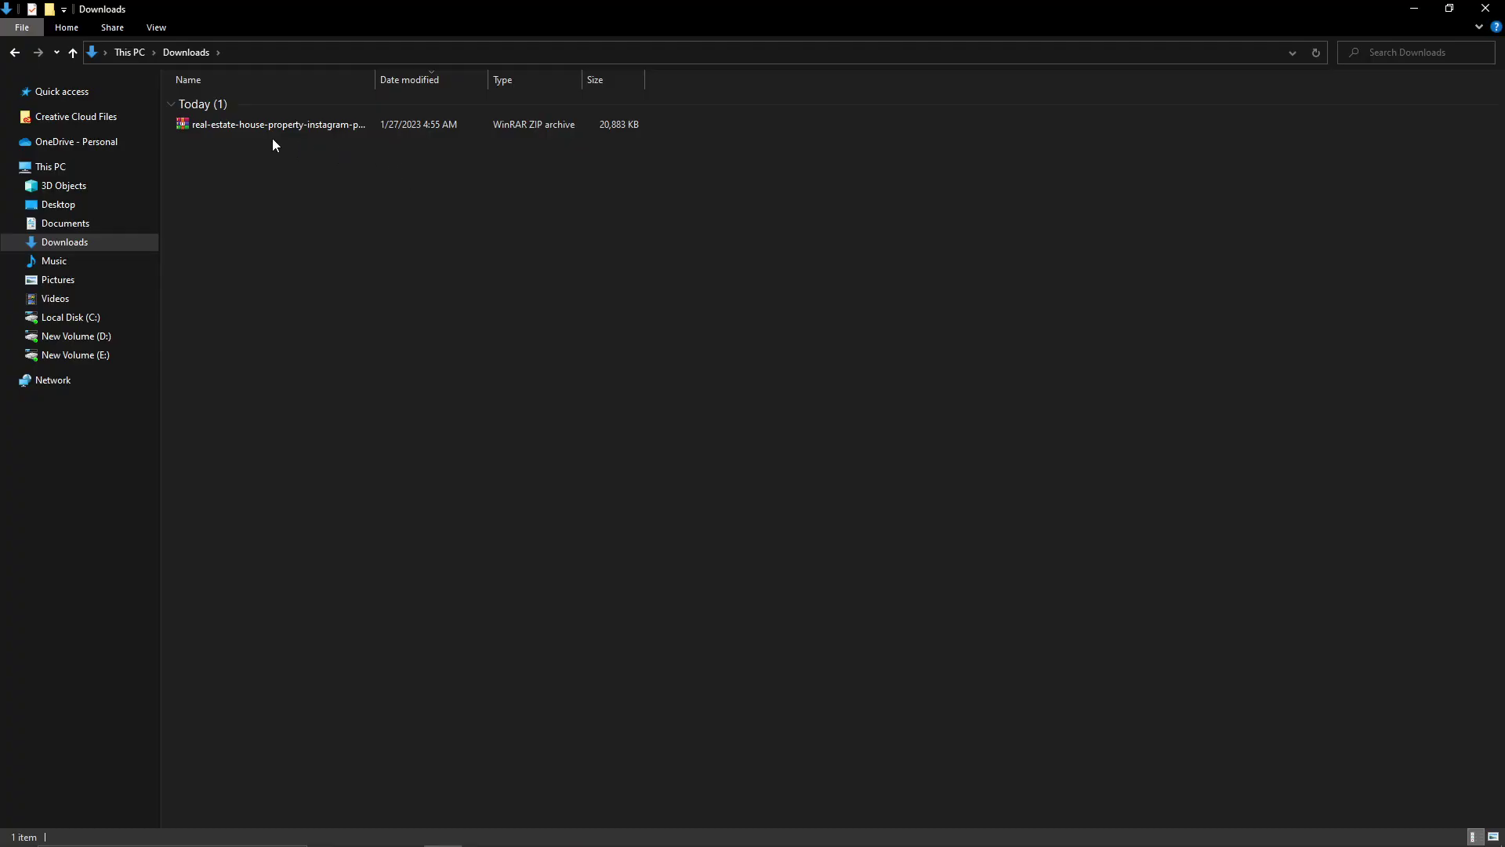
right_click(267, 125)
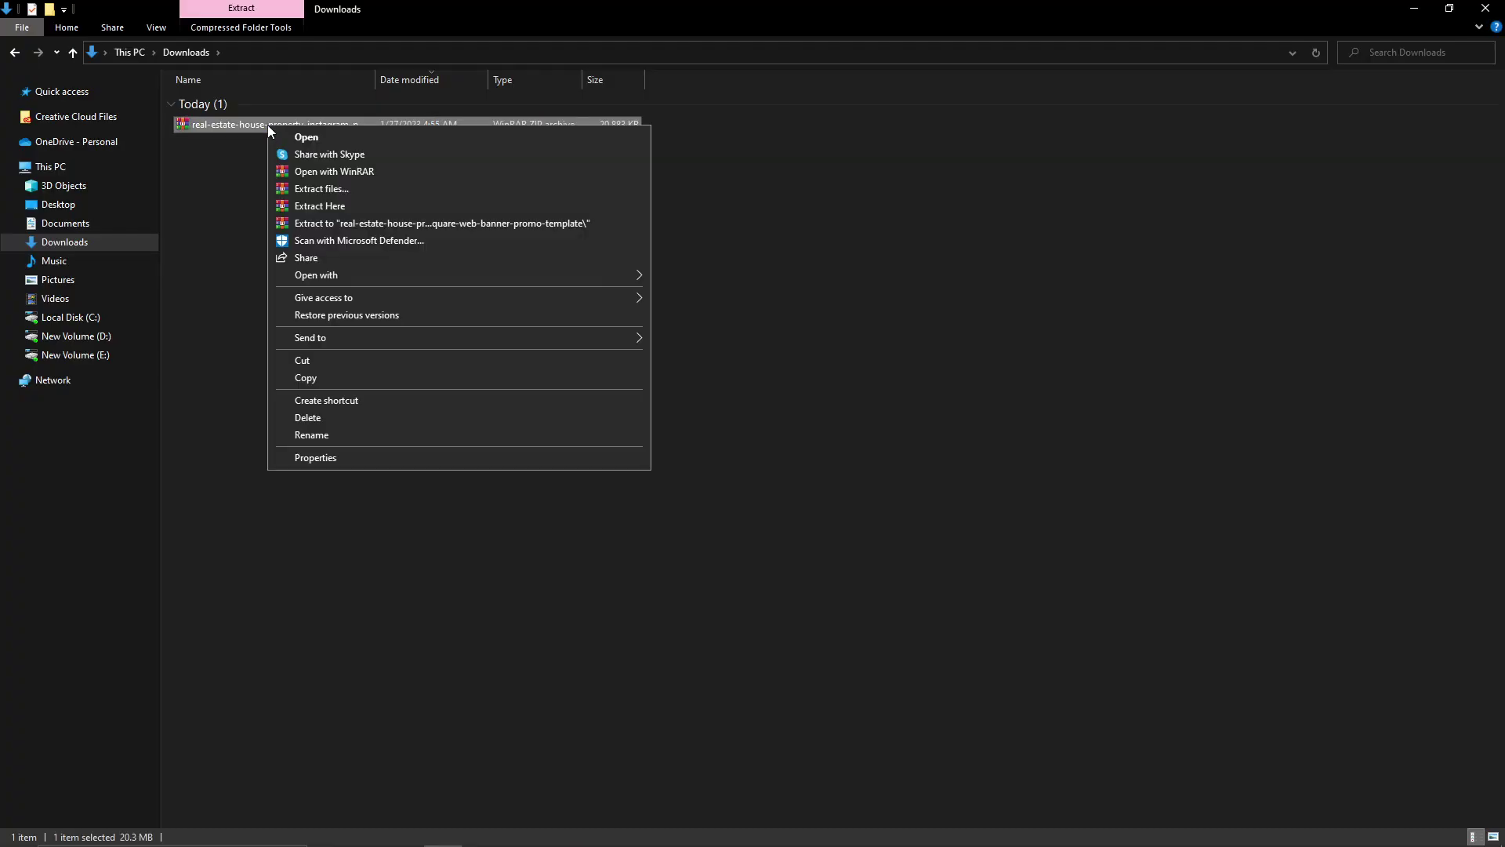
click(380, 204)
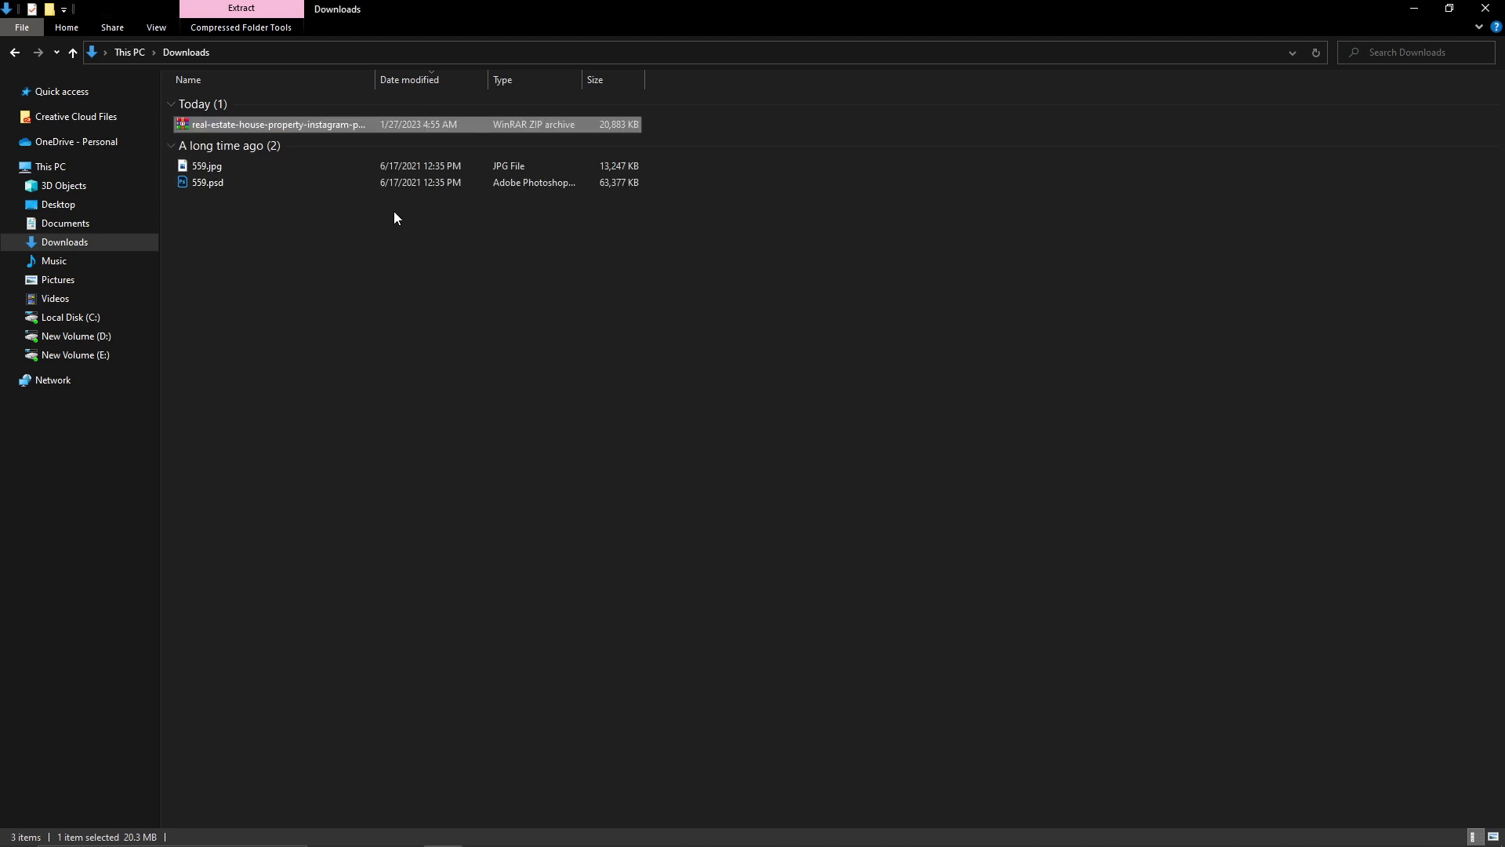
click(393, 212)
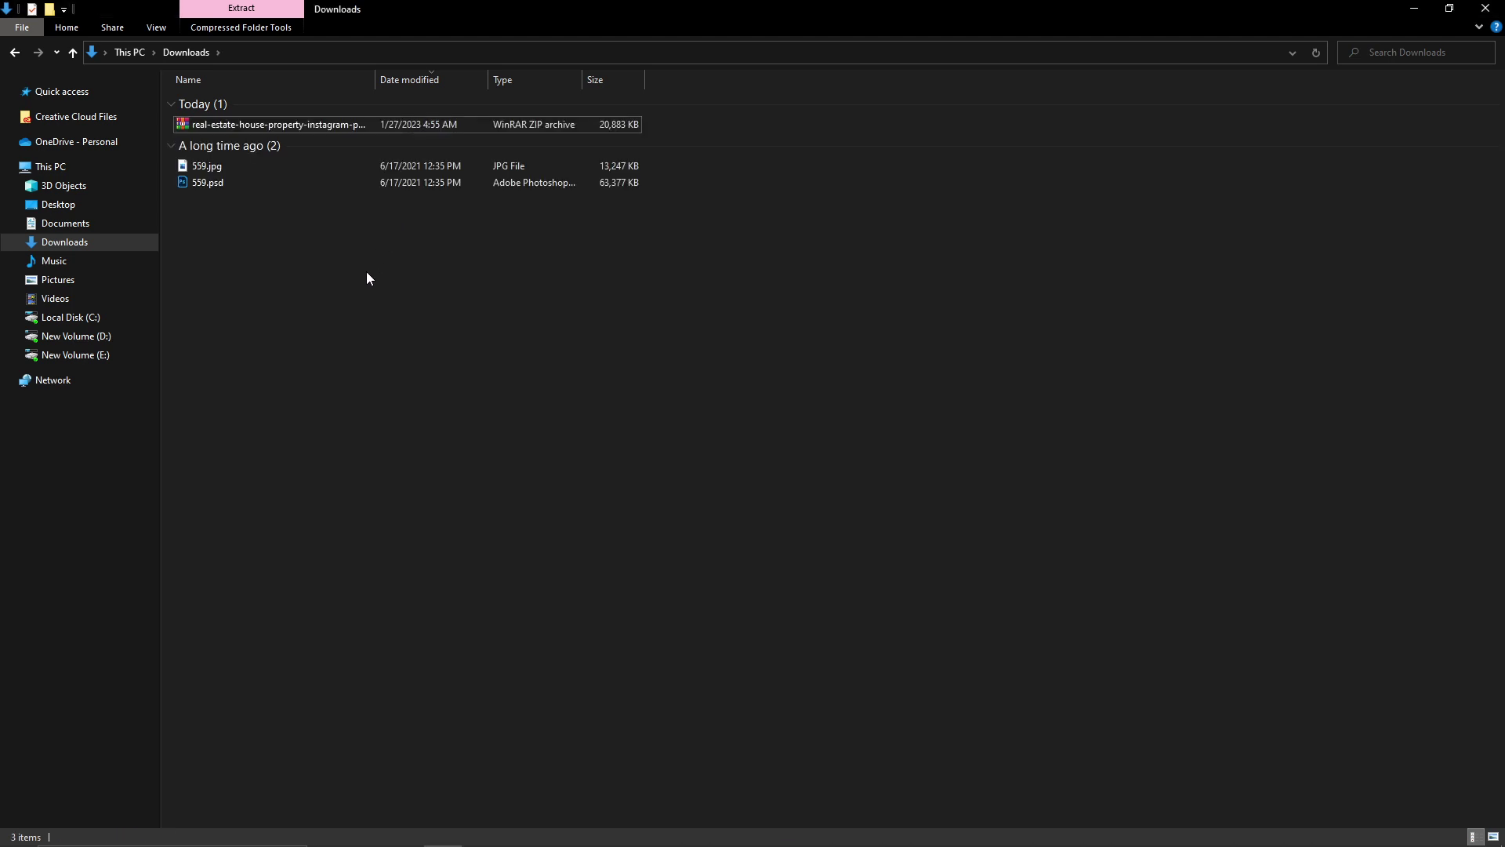
Open the extracted 559.psd in Photoshop
double_click(242, 187)
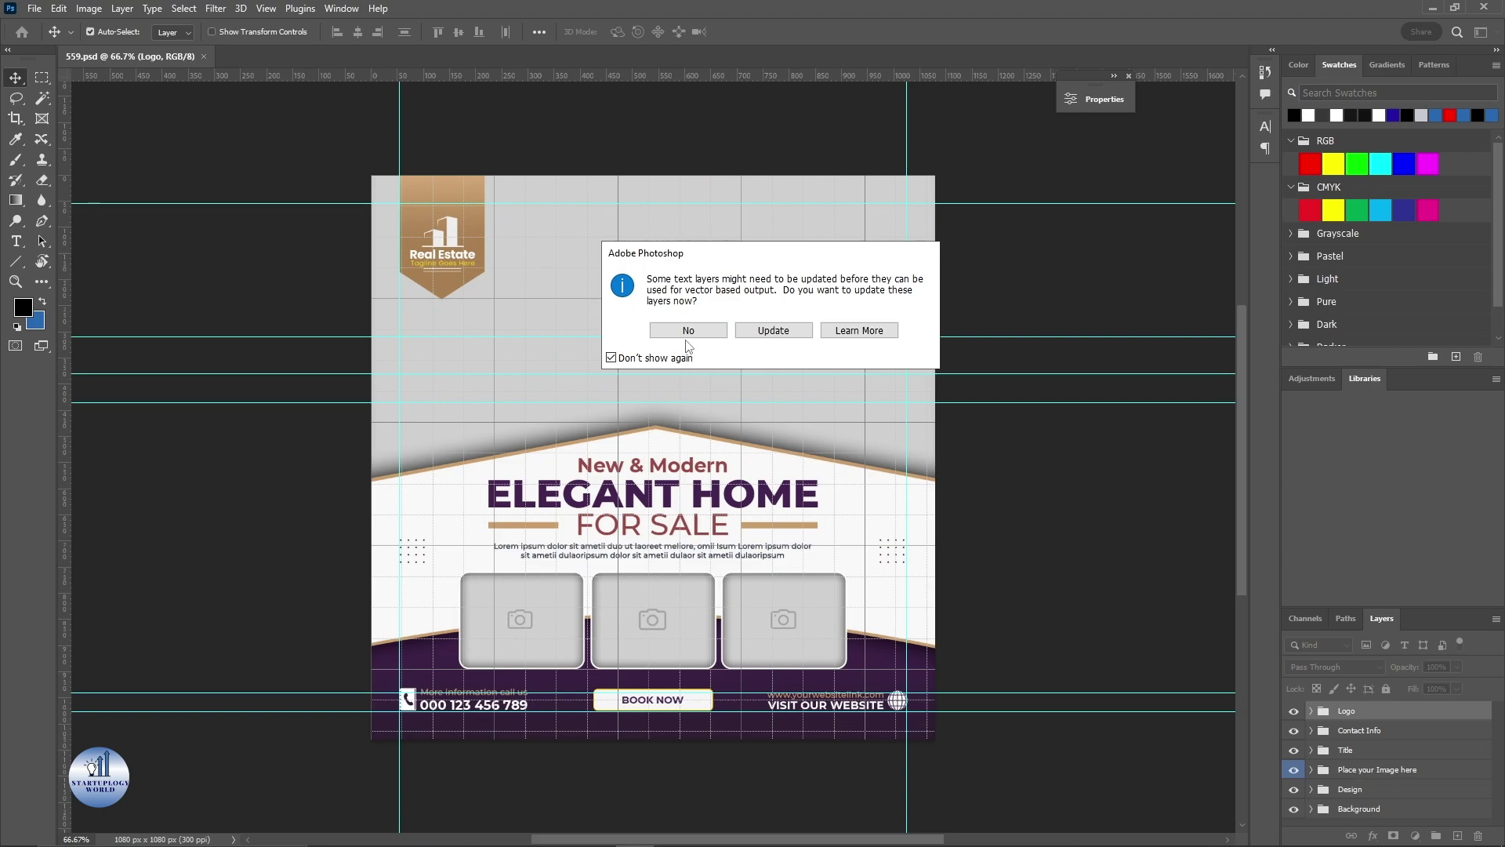
Keep the flyer's text layers un-updated and hide guides and grid via View > Extras
click(688, 333)
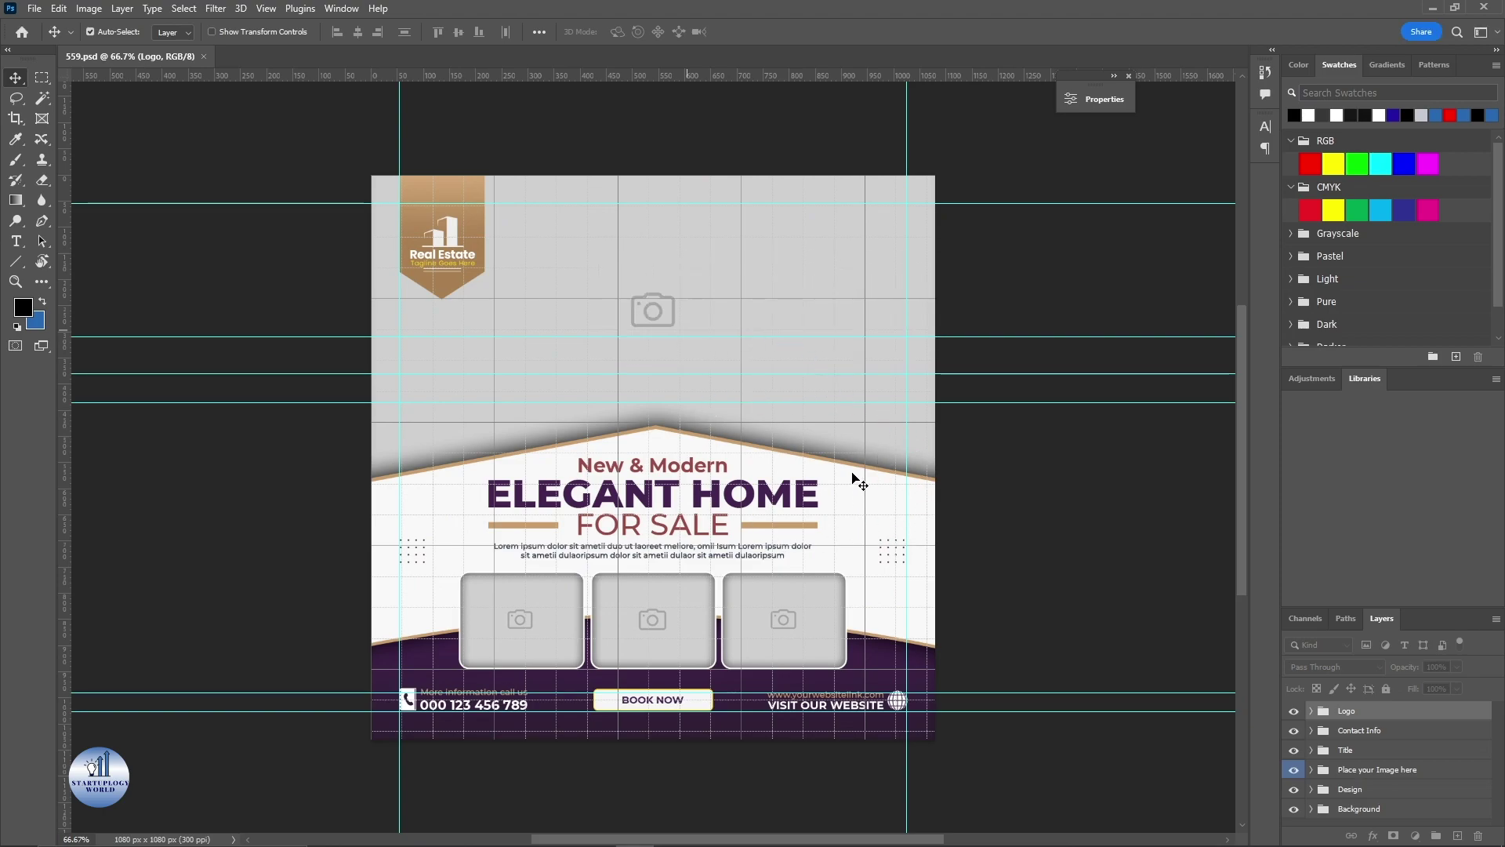
scroll(646, 262, down, 1)
click(645, 263)
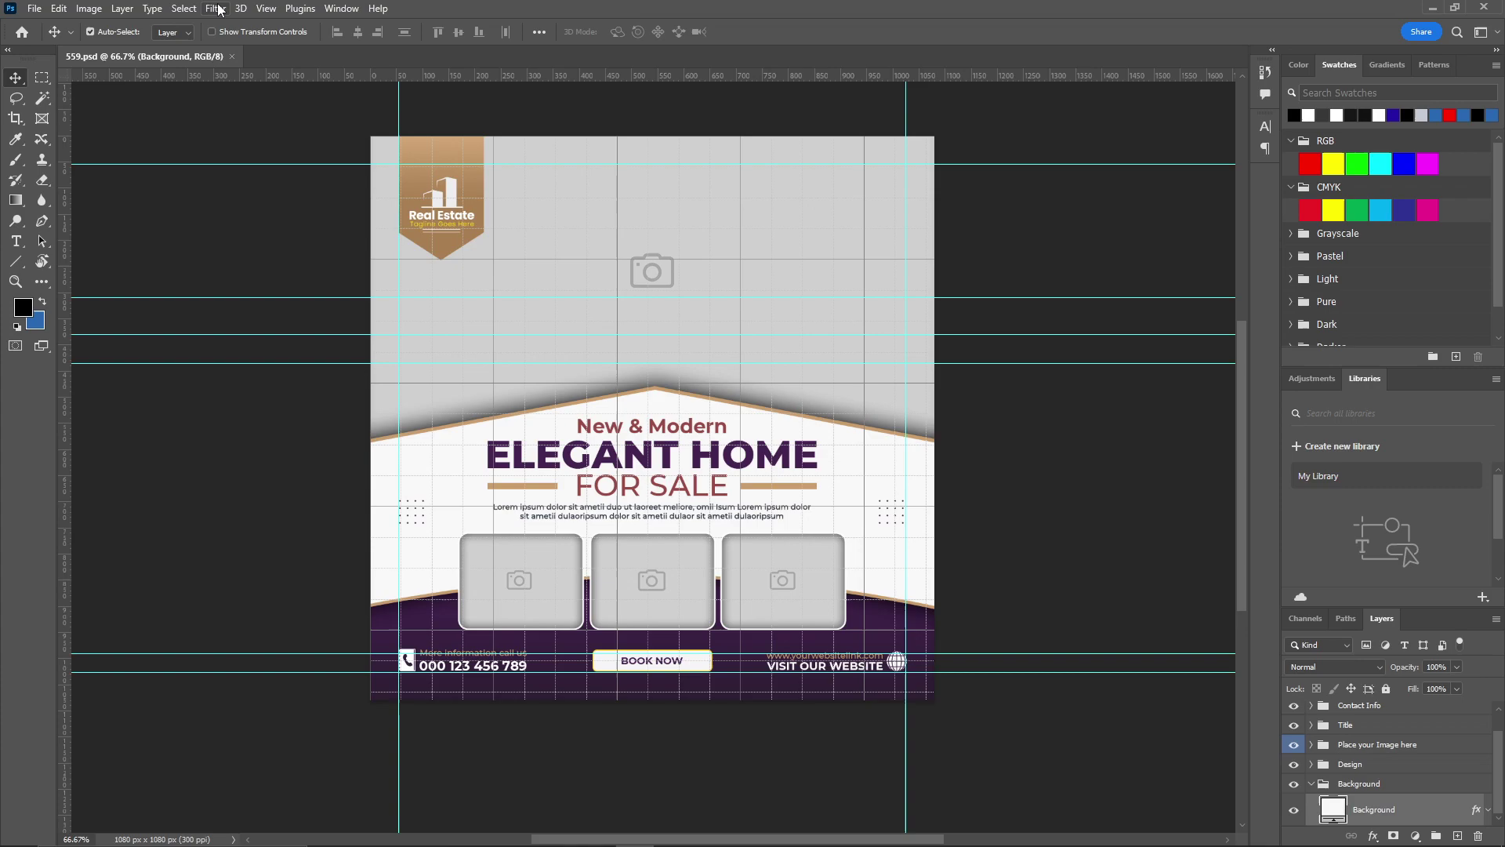
click(265, 9)
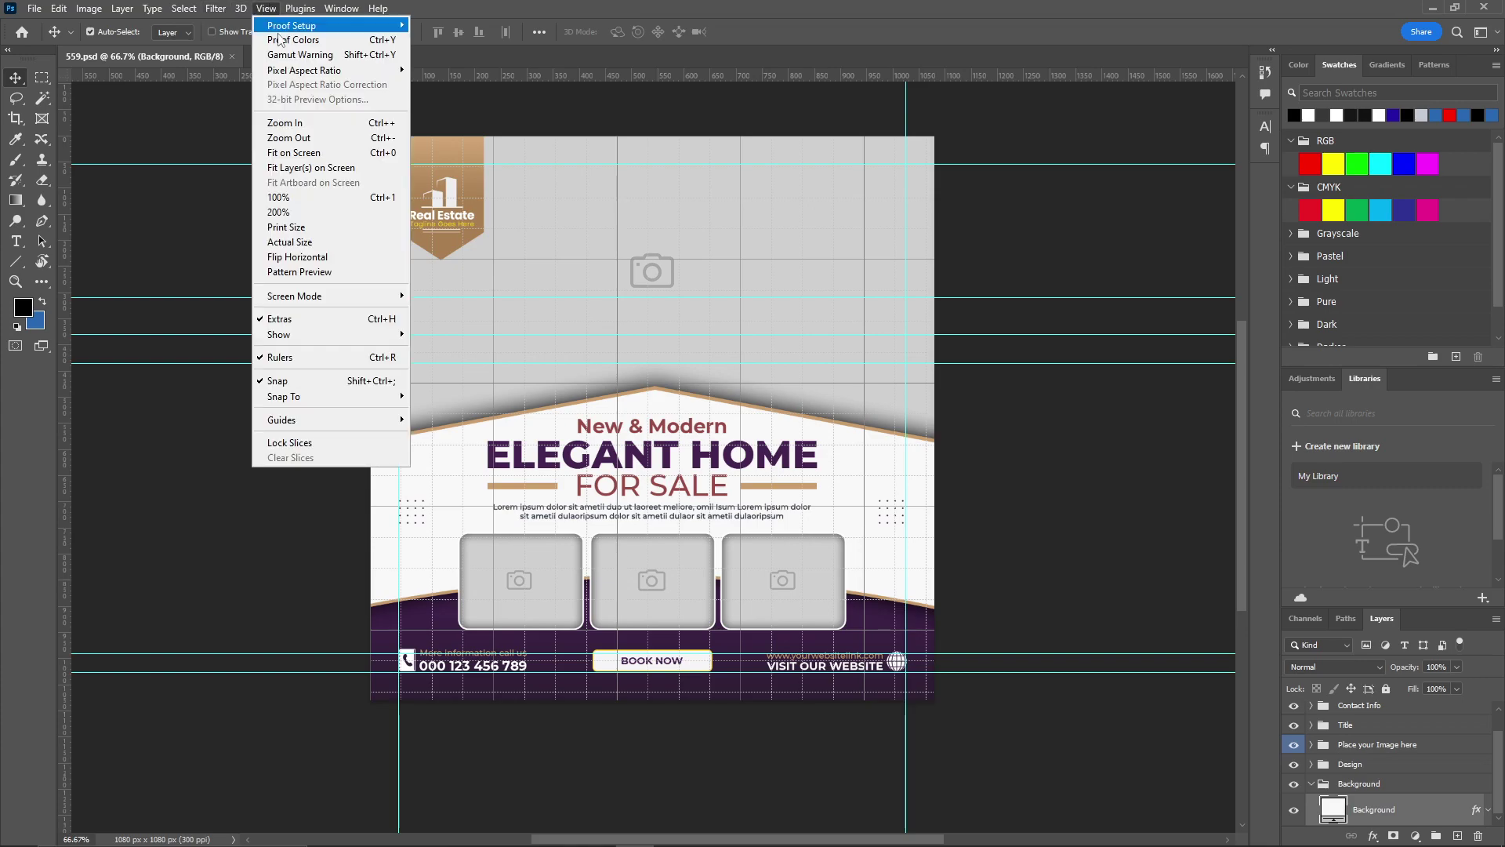
click(298, 329)
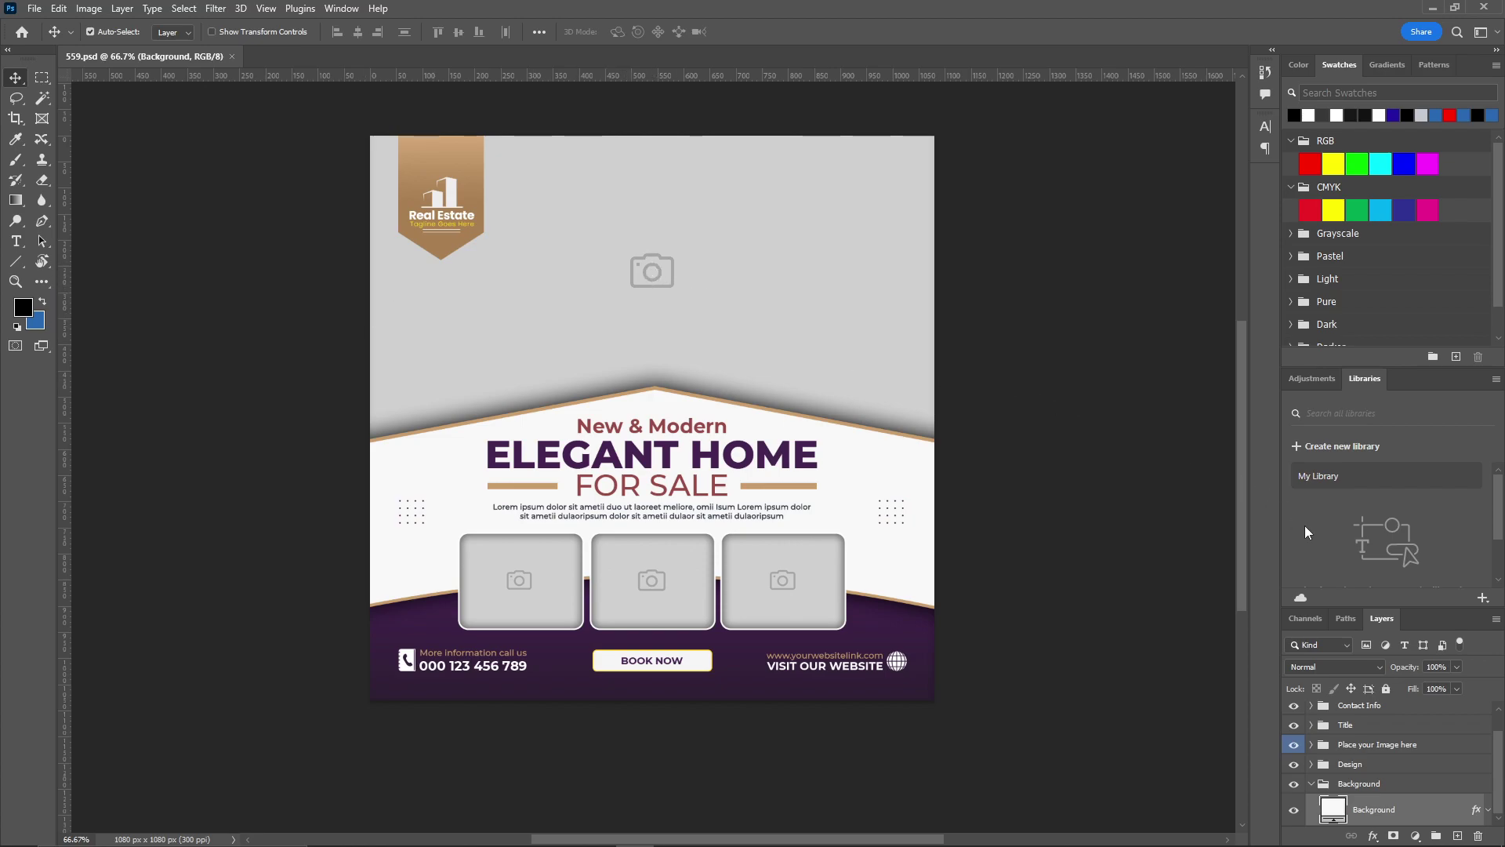
Float the Layers panel beside the canvas and make it taller
mouse_move(1381, 617)
mouse_down()
mouse_move(1150, 429)
mouse_move(1013, 186)
mouse_up()
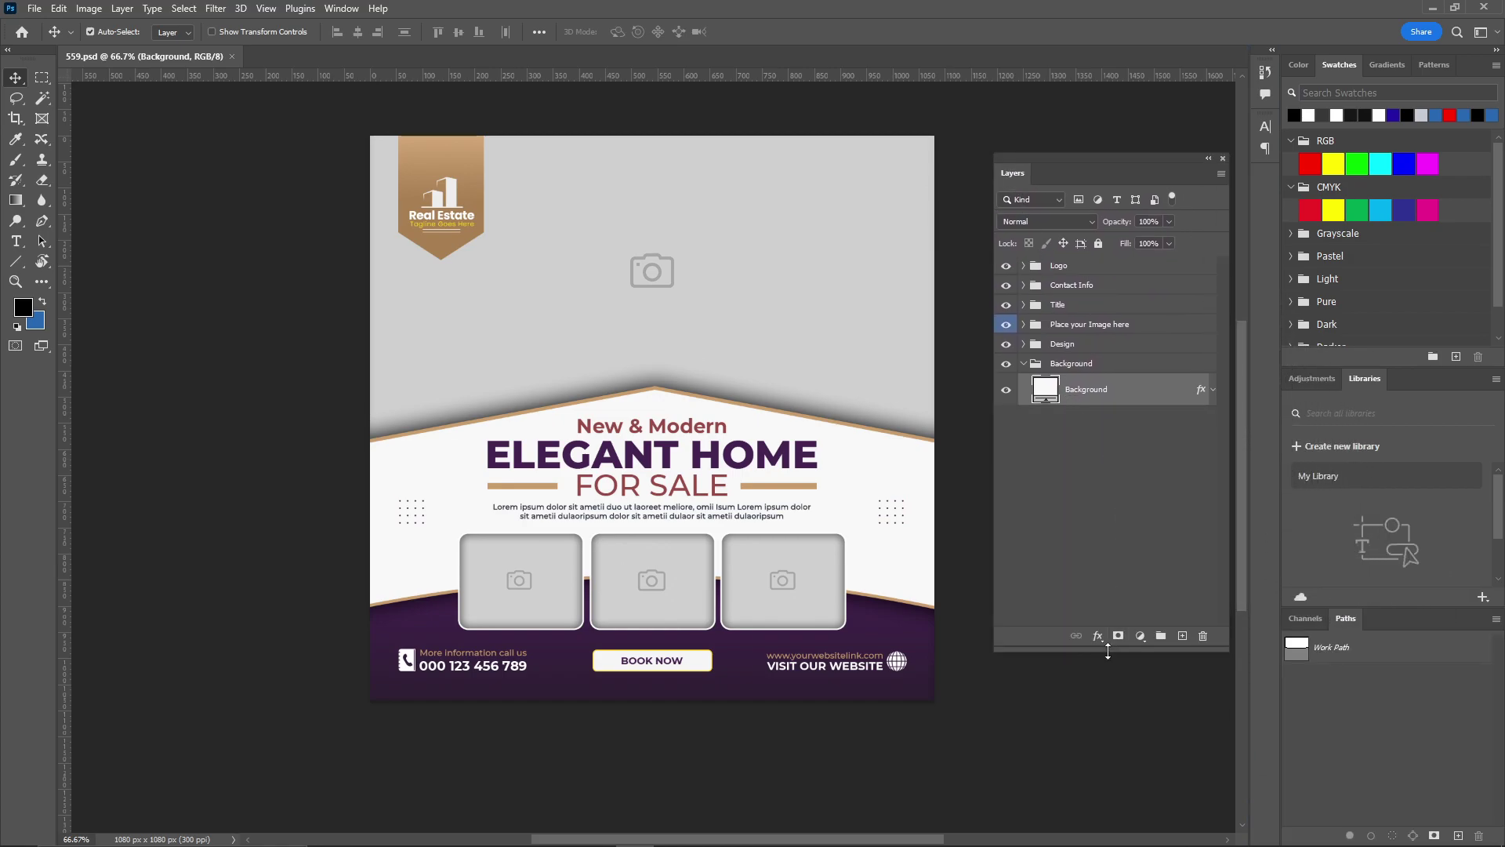
drag(1106, 653, 1107, 736)
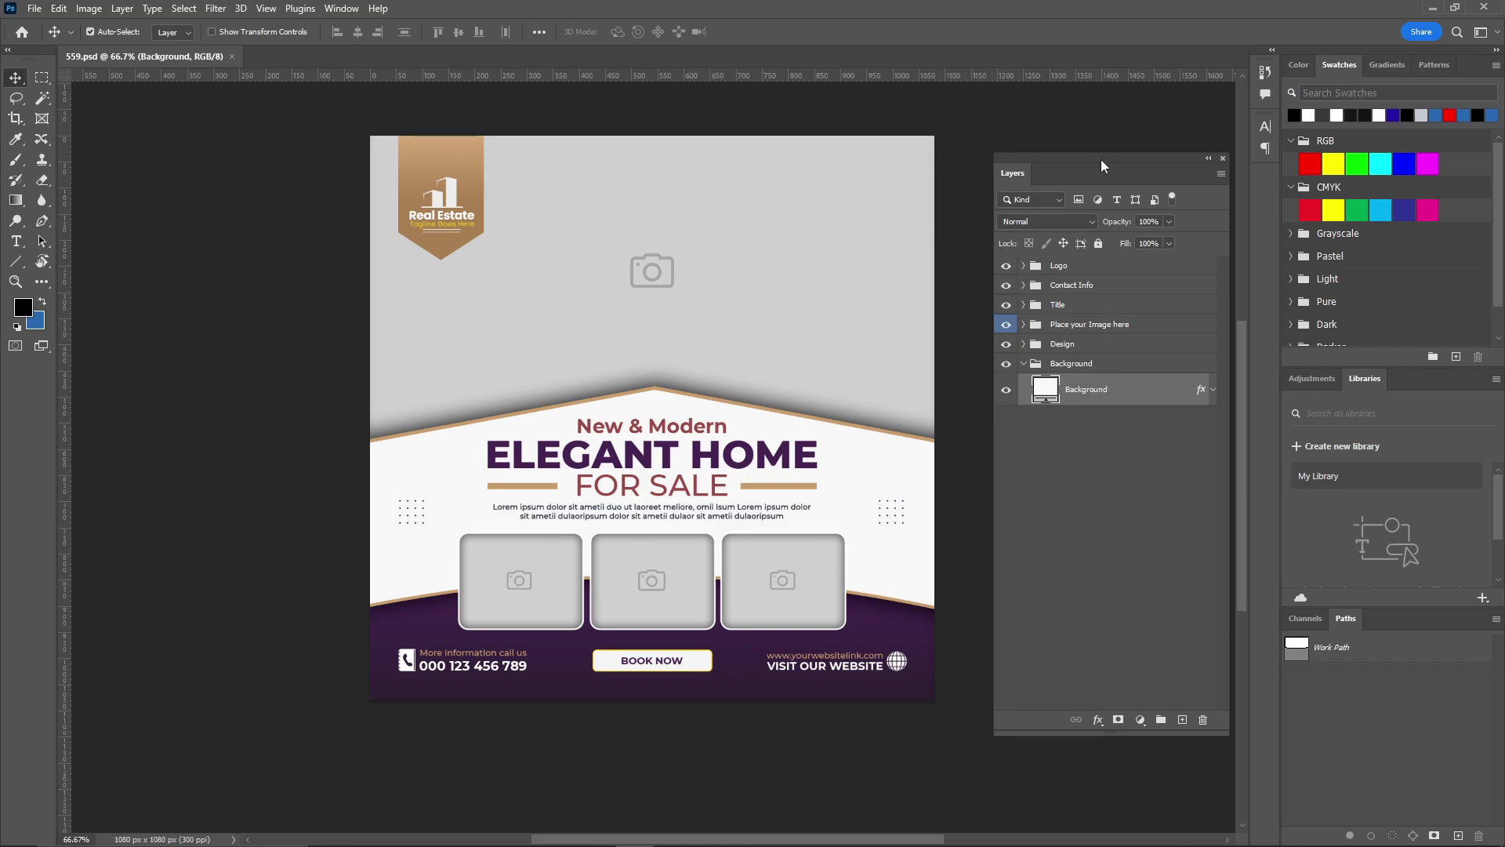
drag(1101, 161, 1101, 143)
Drag the five house and interior photos from Explorer into Photoshop as documents
key(alt+Tab)
mouse_move(707, 166)
mouse_down()
mouse_move(605, 163)
mouse_move(531, 239)
mouse_up()
drag(436, 234, 450, 53)
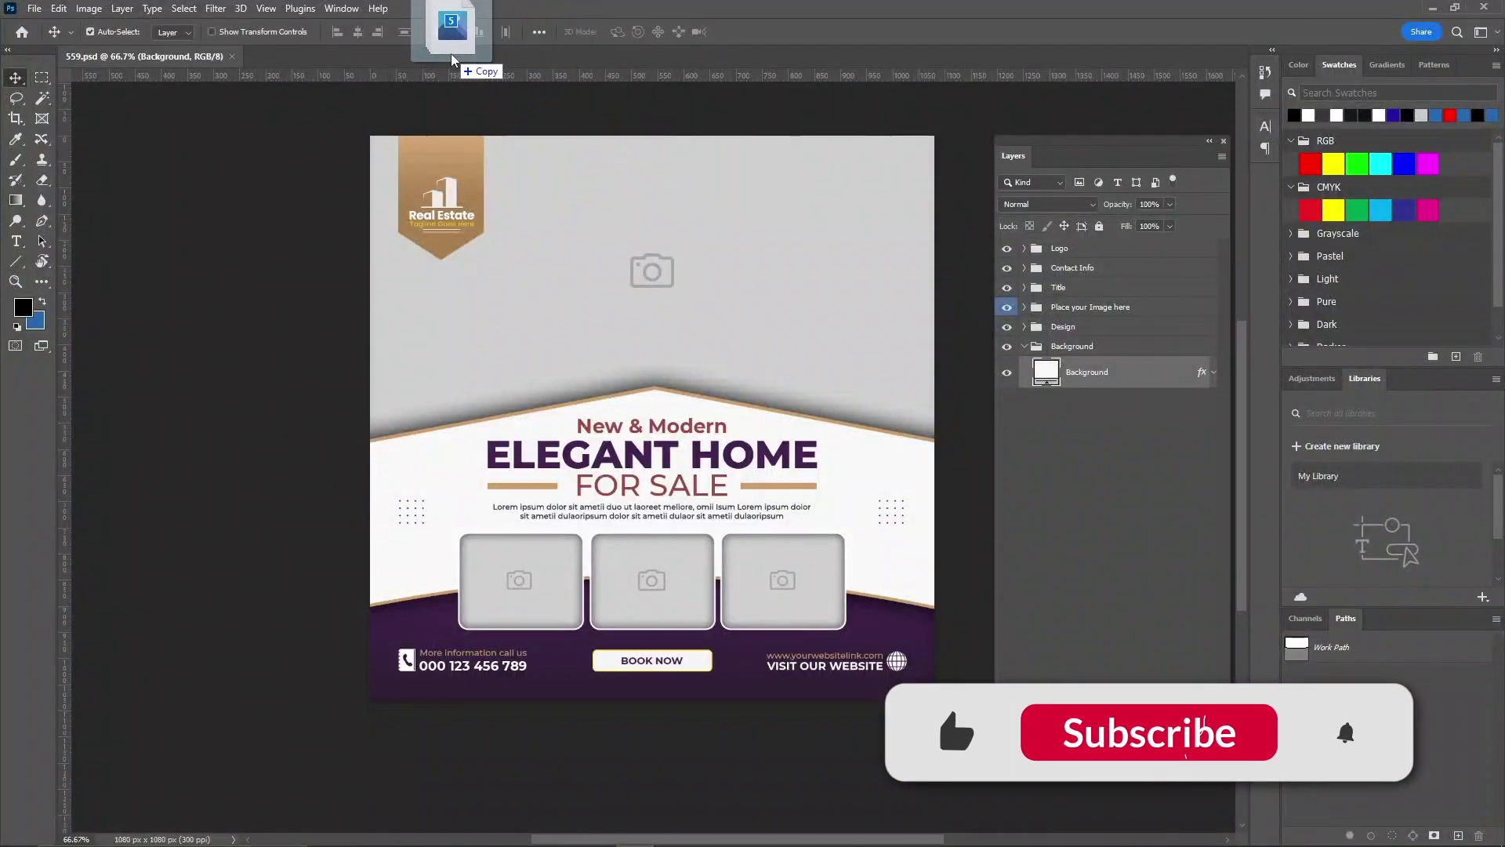
drag(450, 53, 450, 57)
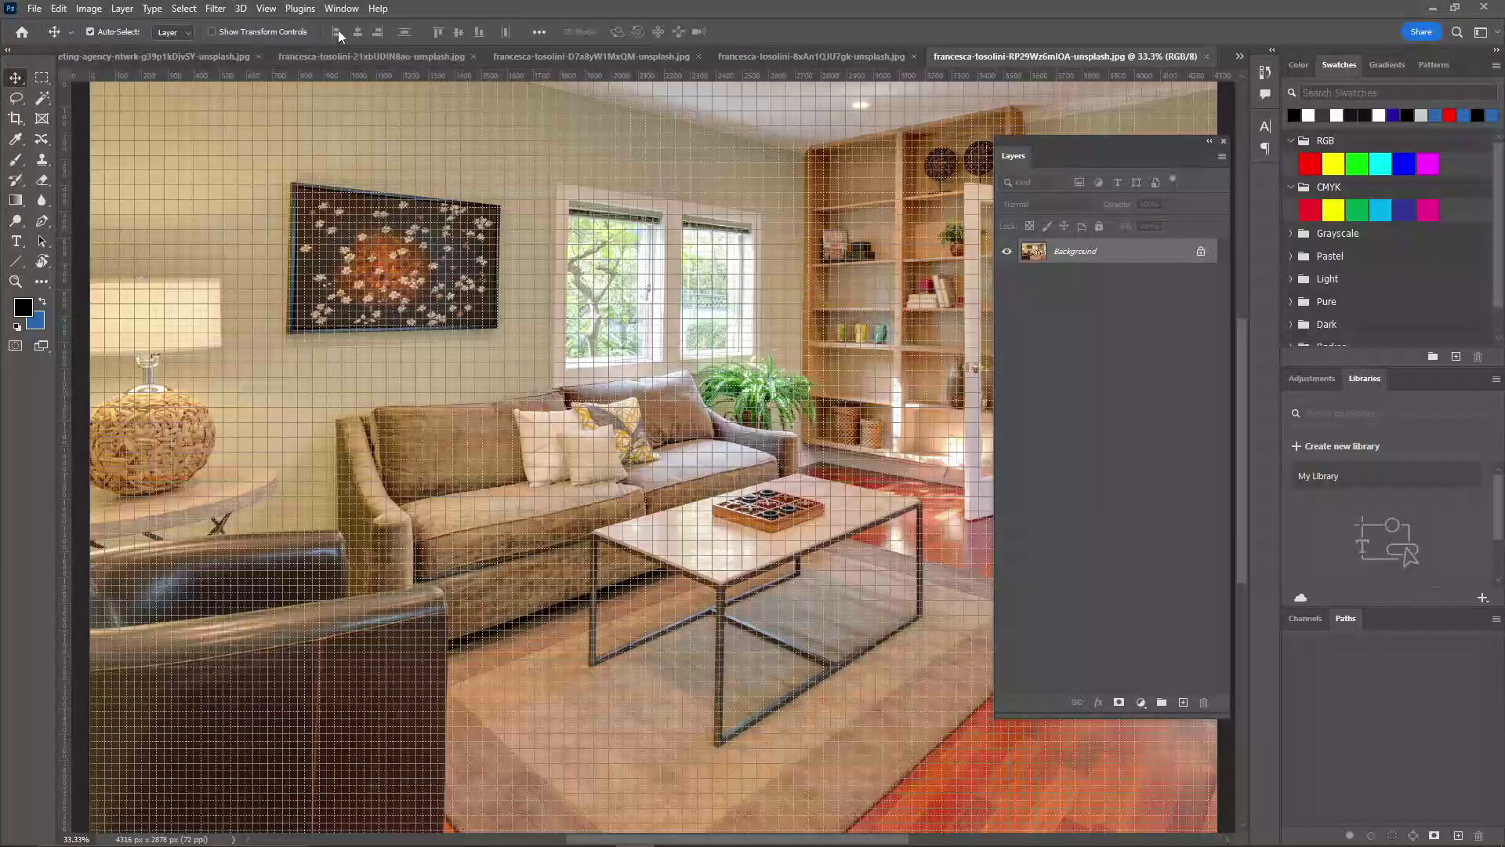
Dock the Layers panel again and duplicate the pool-house photo's Background layer
click(134, 57)
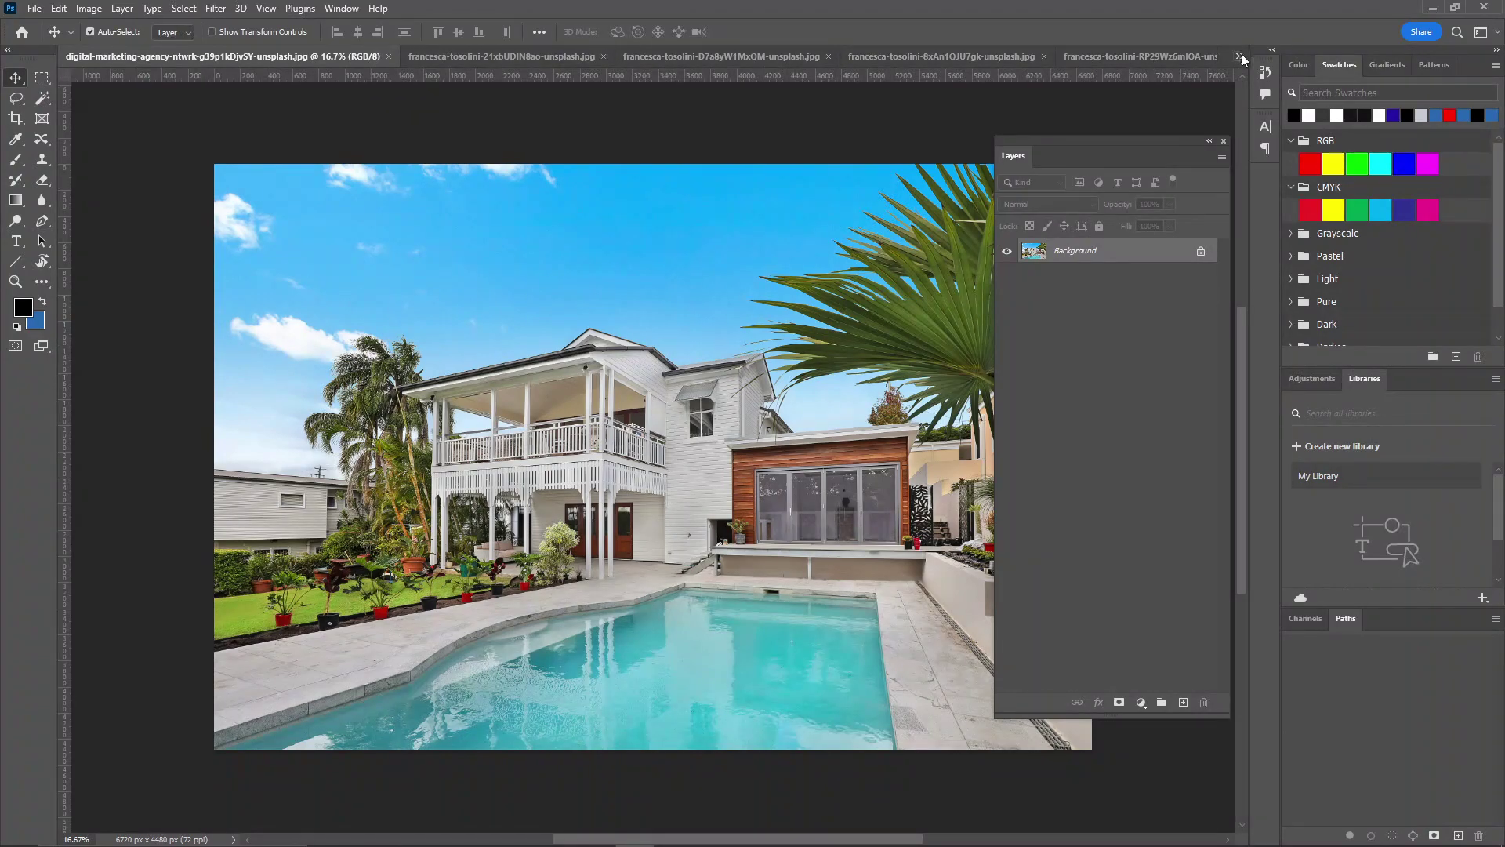
click(1241, 56)
click(1113, 64)
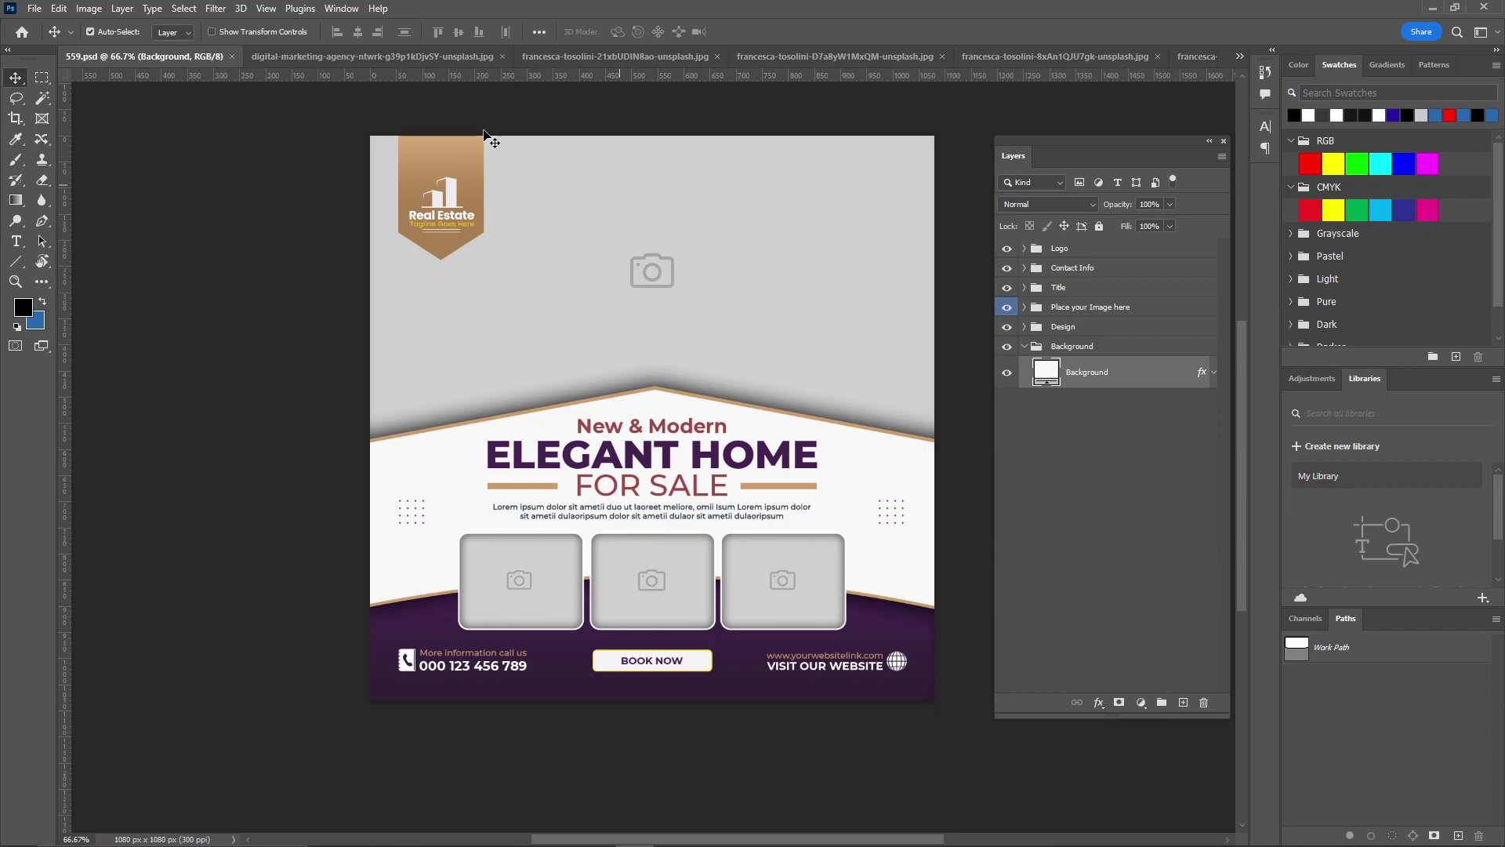
click(335, 62)
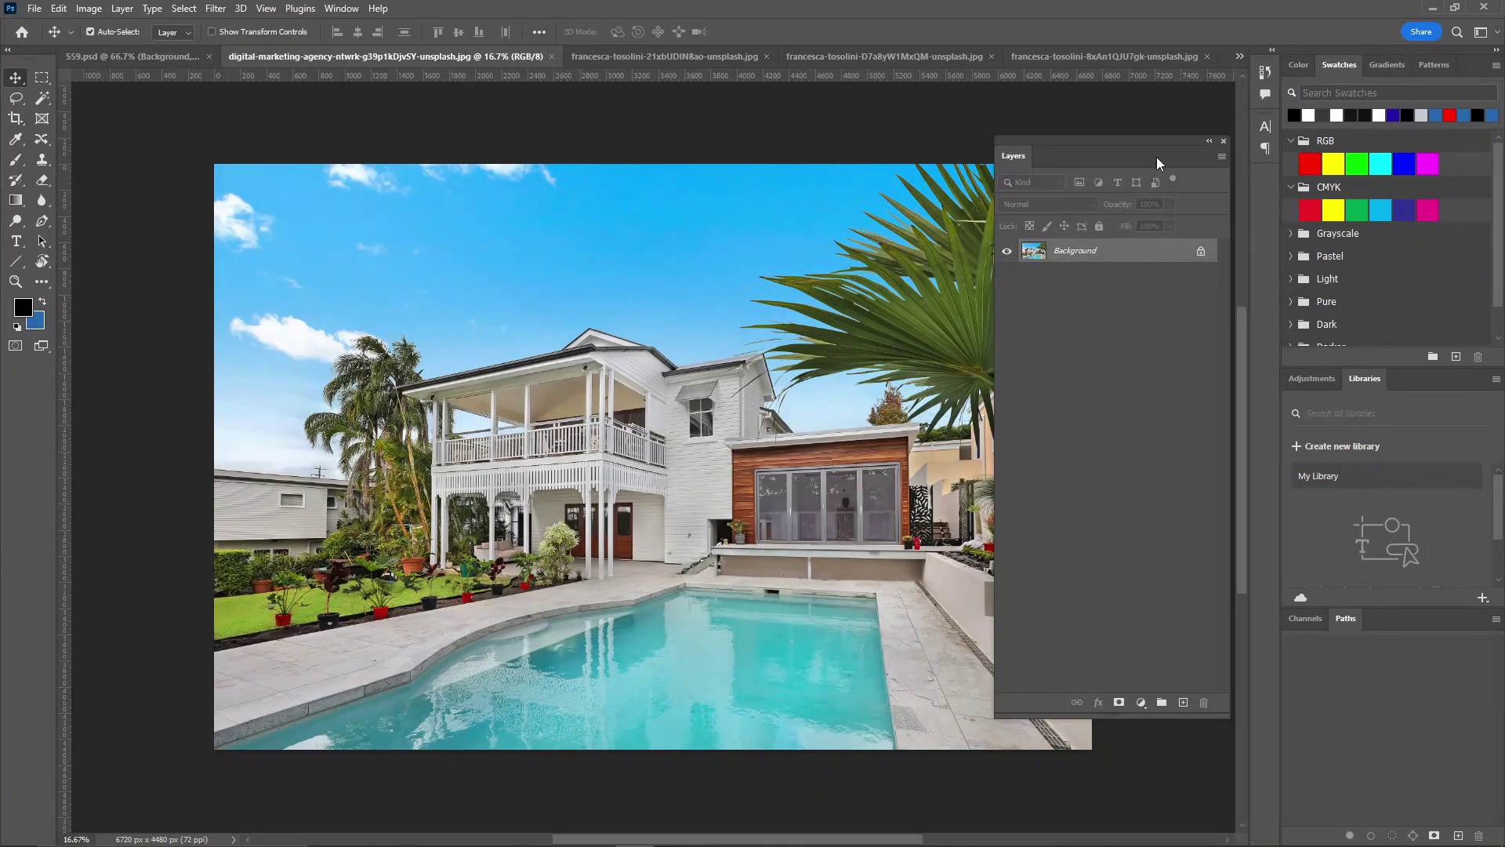
drag(1181, 149, 1276, 141)
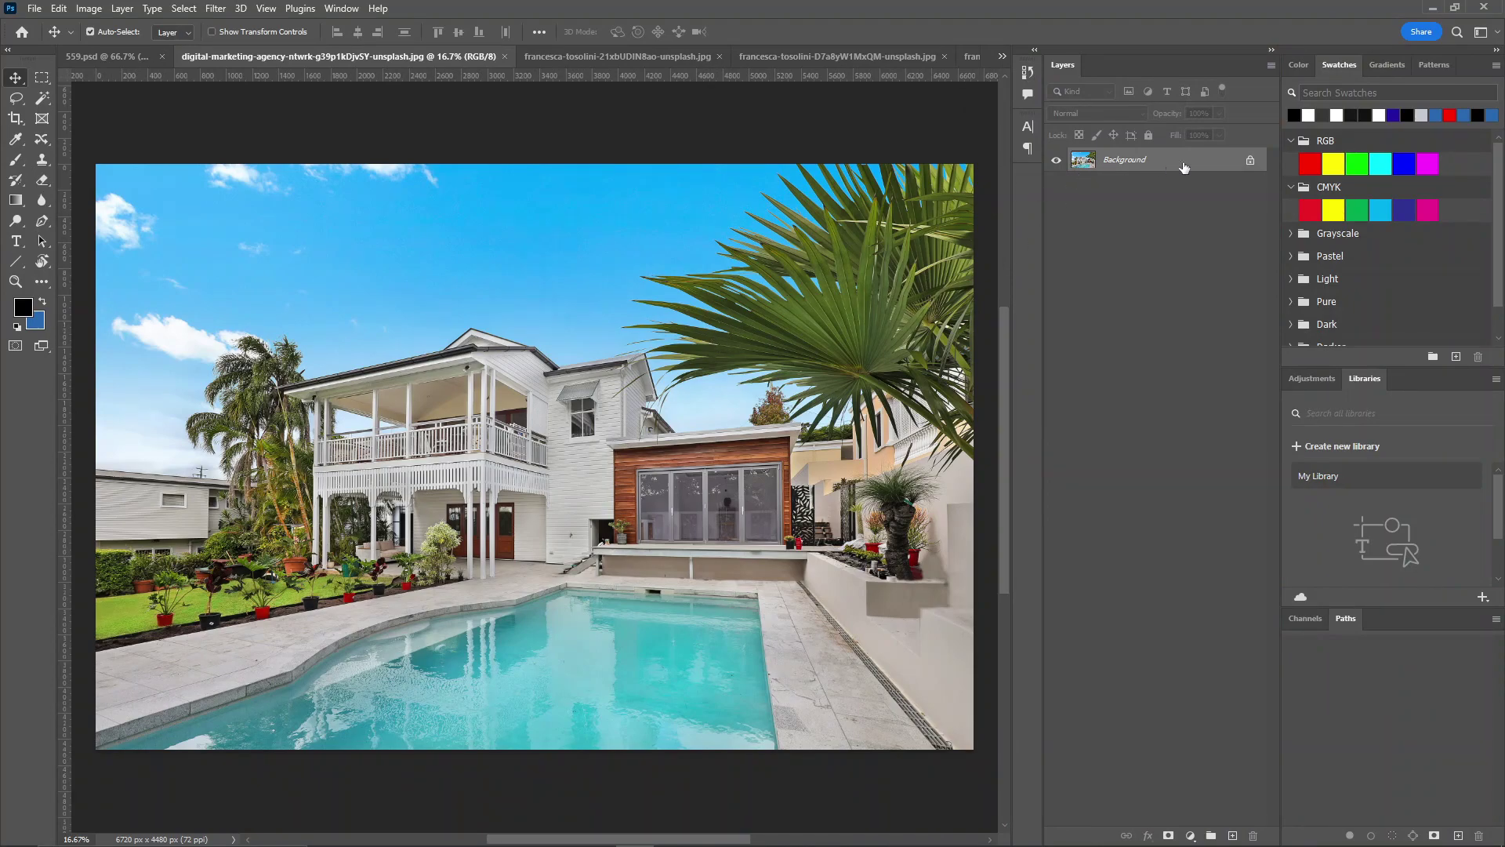
drag(1197, 166, 1233, 835)
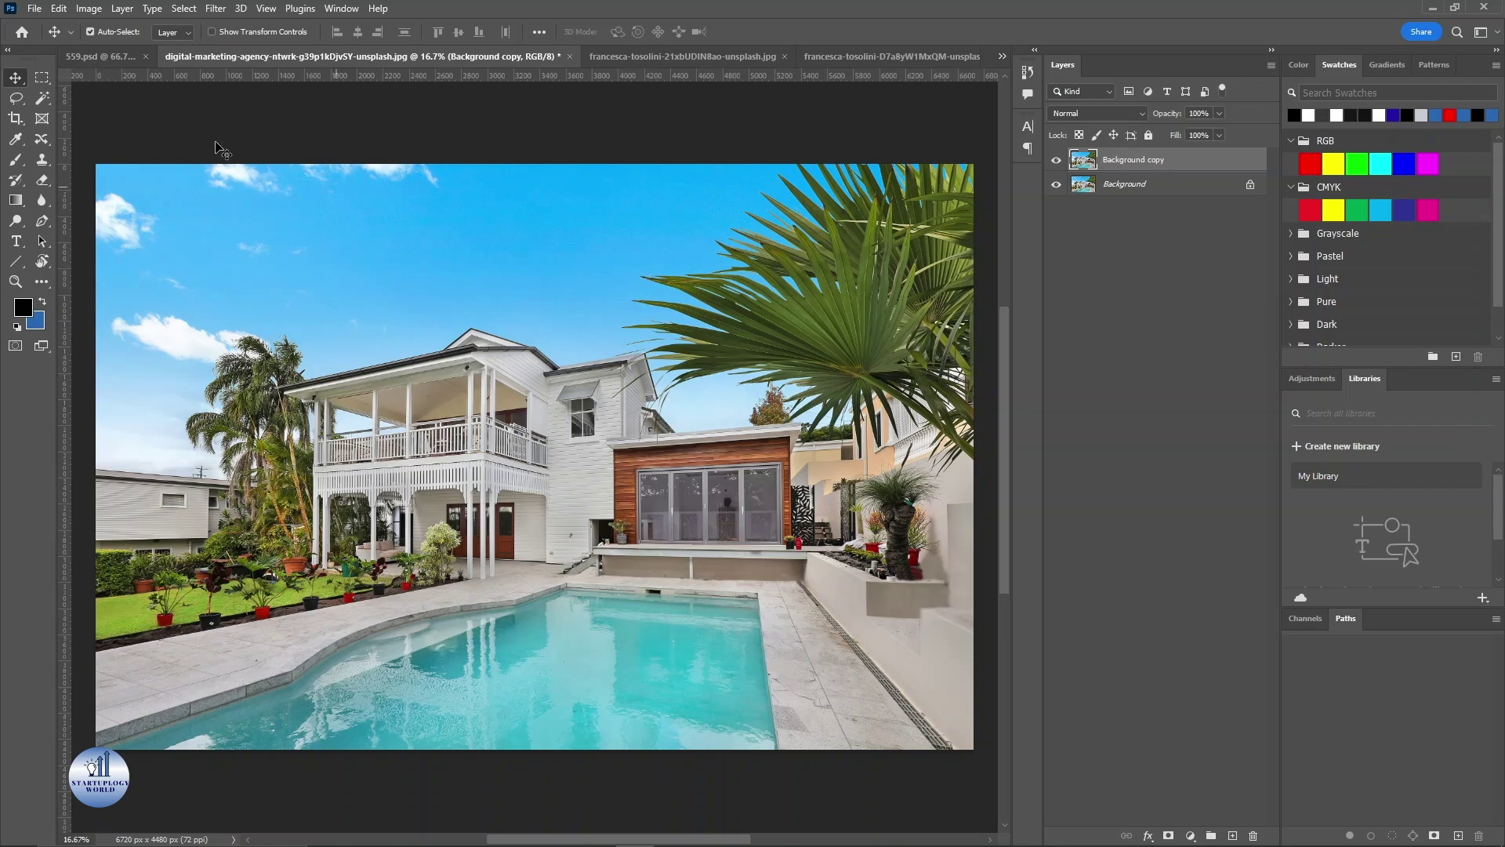
Open the flyer's main image smart object and delete its grey placeholder layer
click(91, 53)
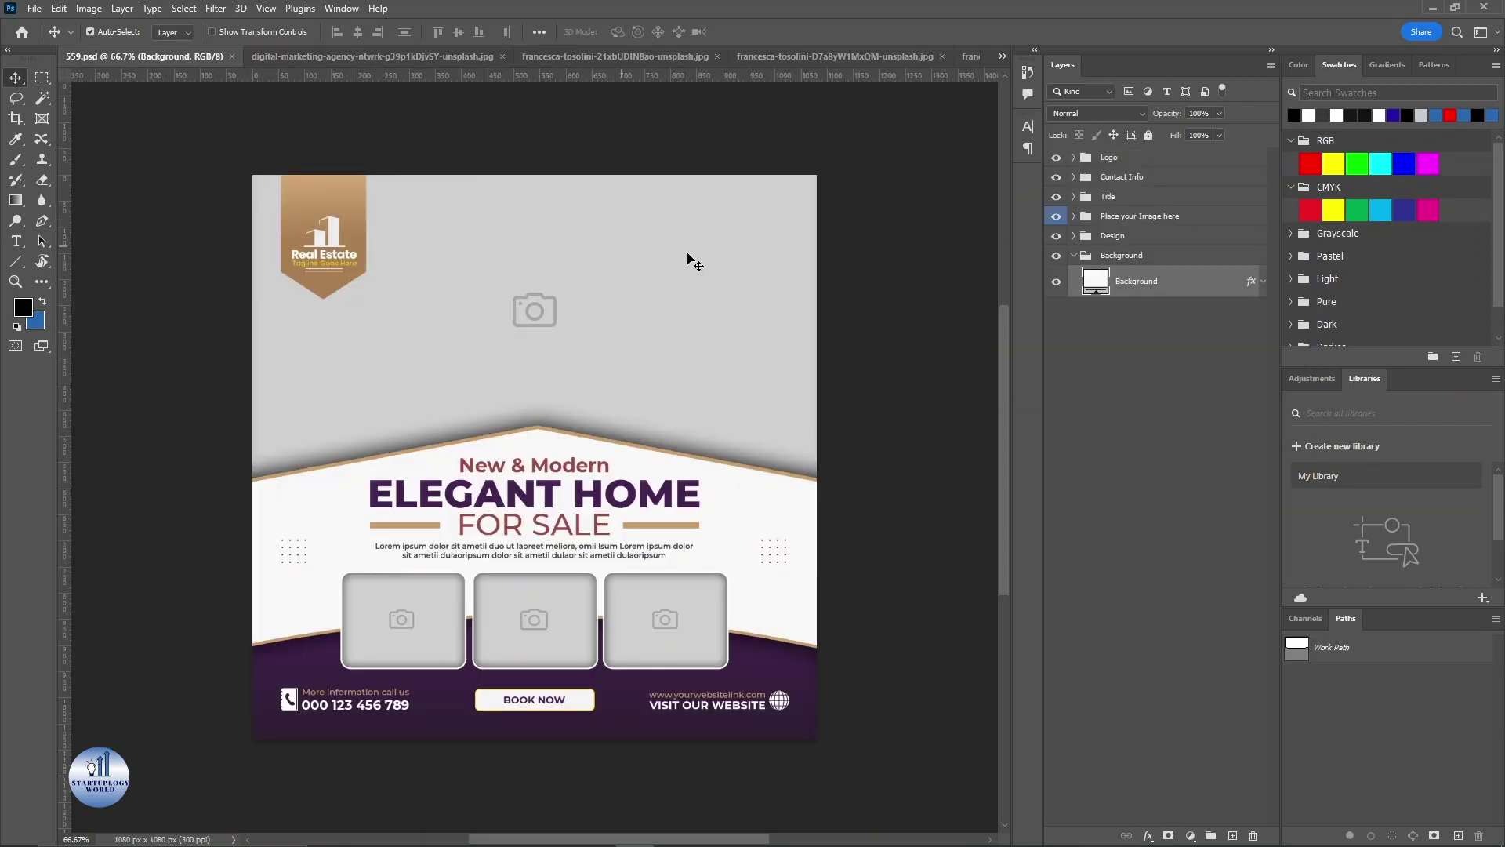
click(639, 311)
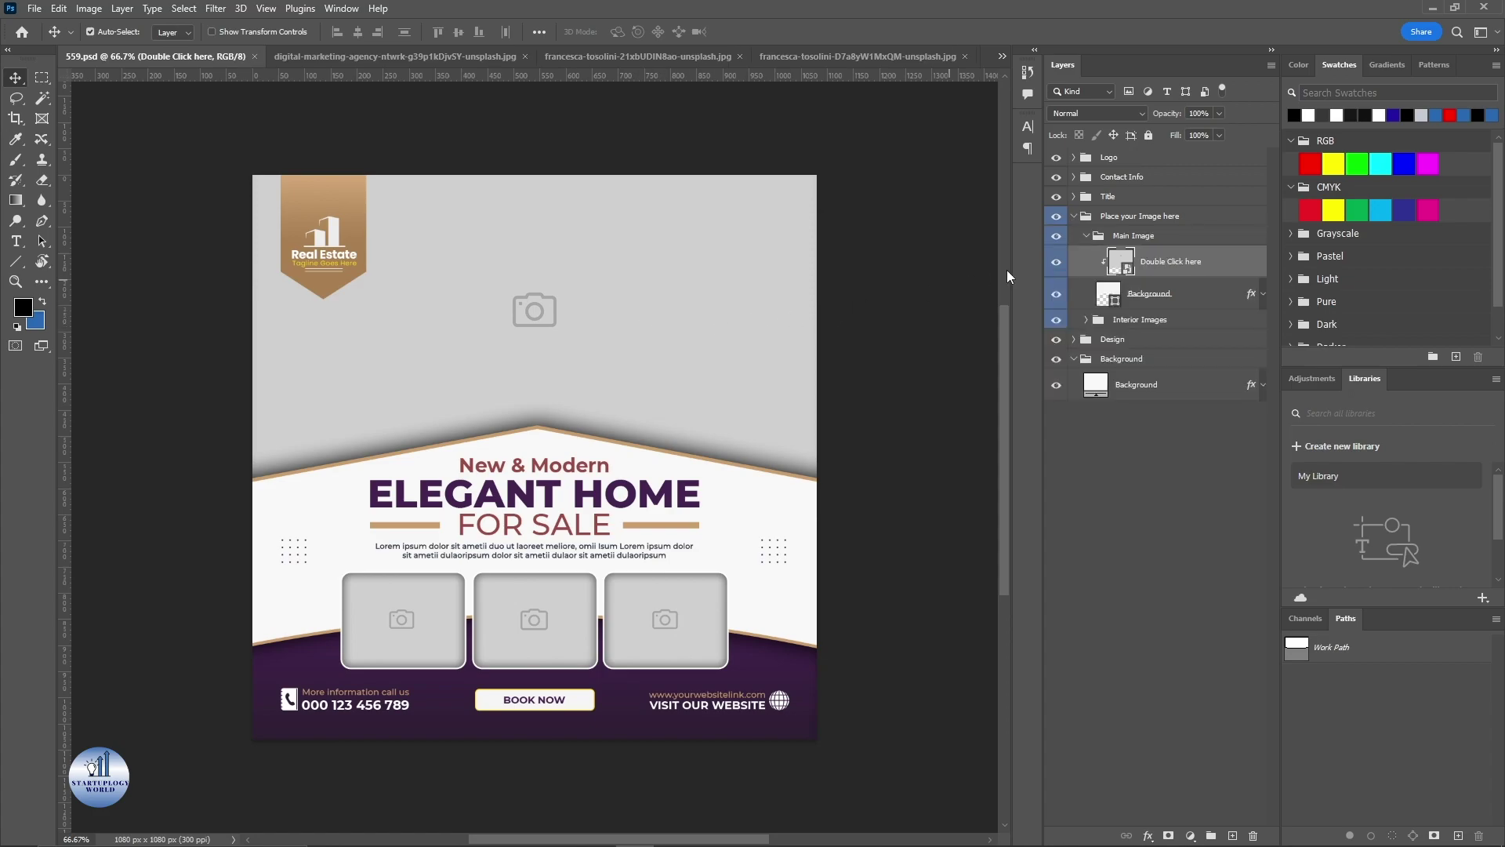
double_click(1117, 263)
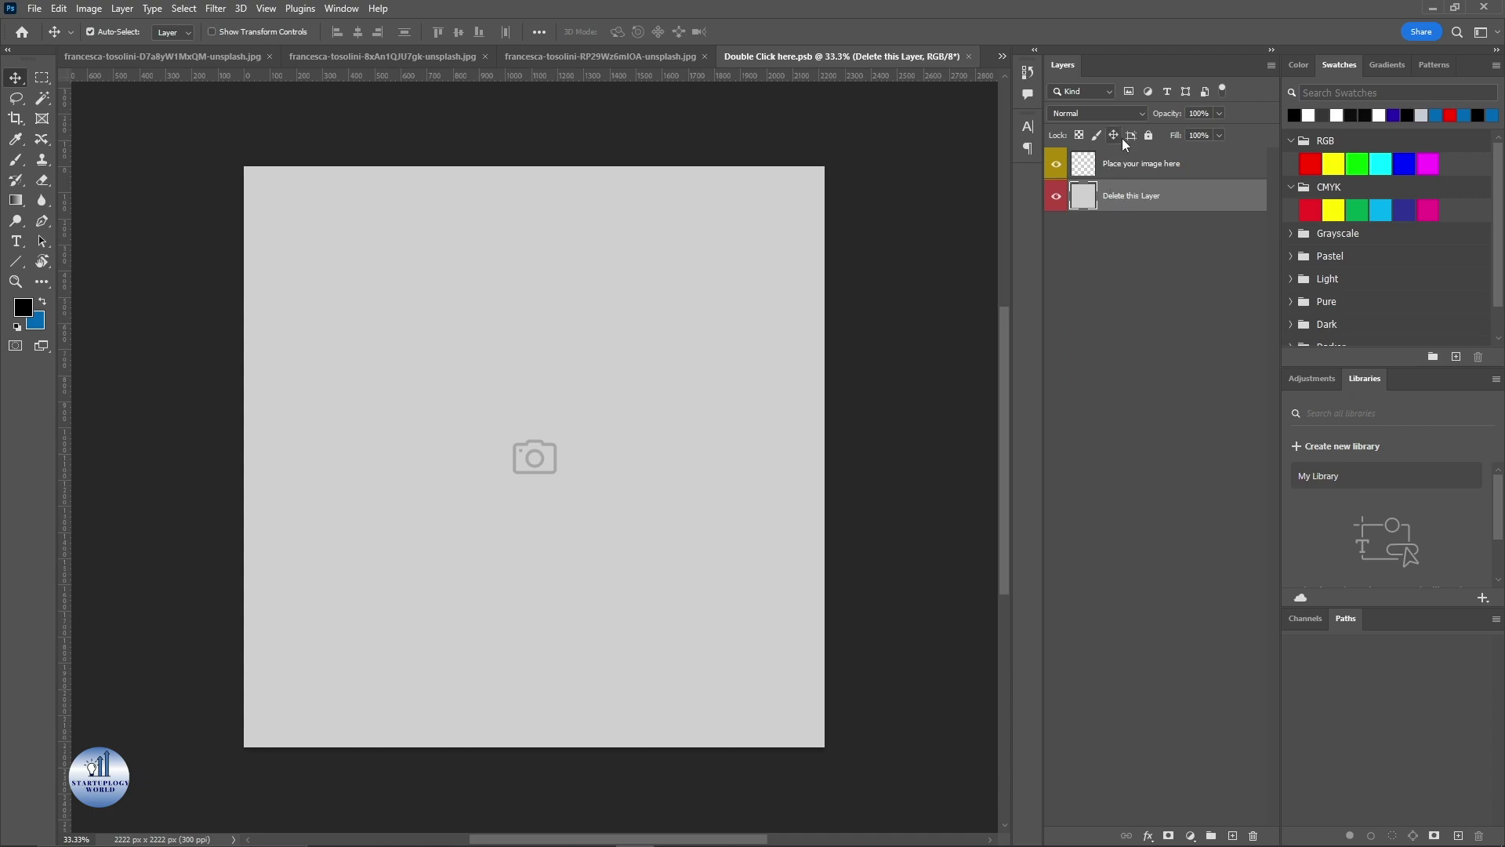
mouse_move(1129, 196)
mouse_down()
mouse_move(1210, 778)
mouse_move(1251, 835)
mouse_up()
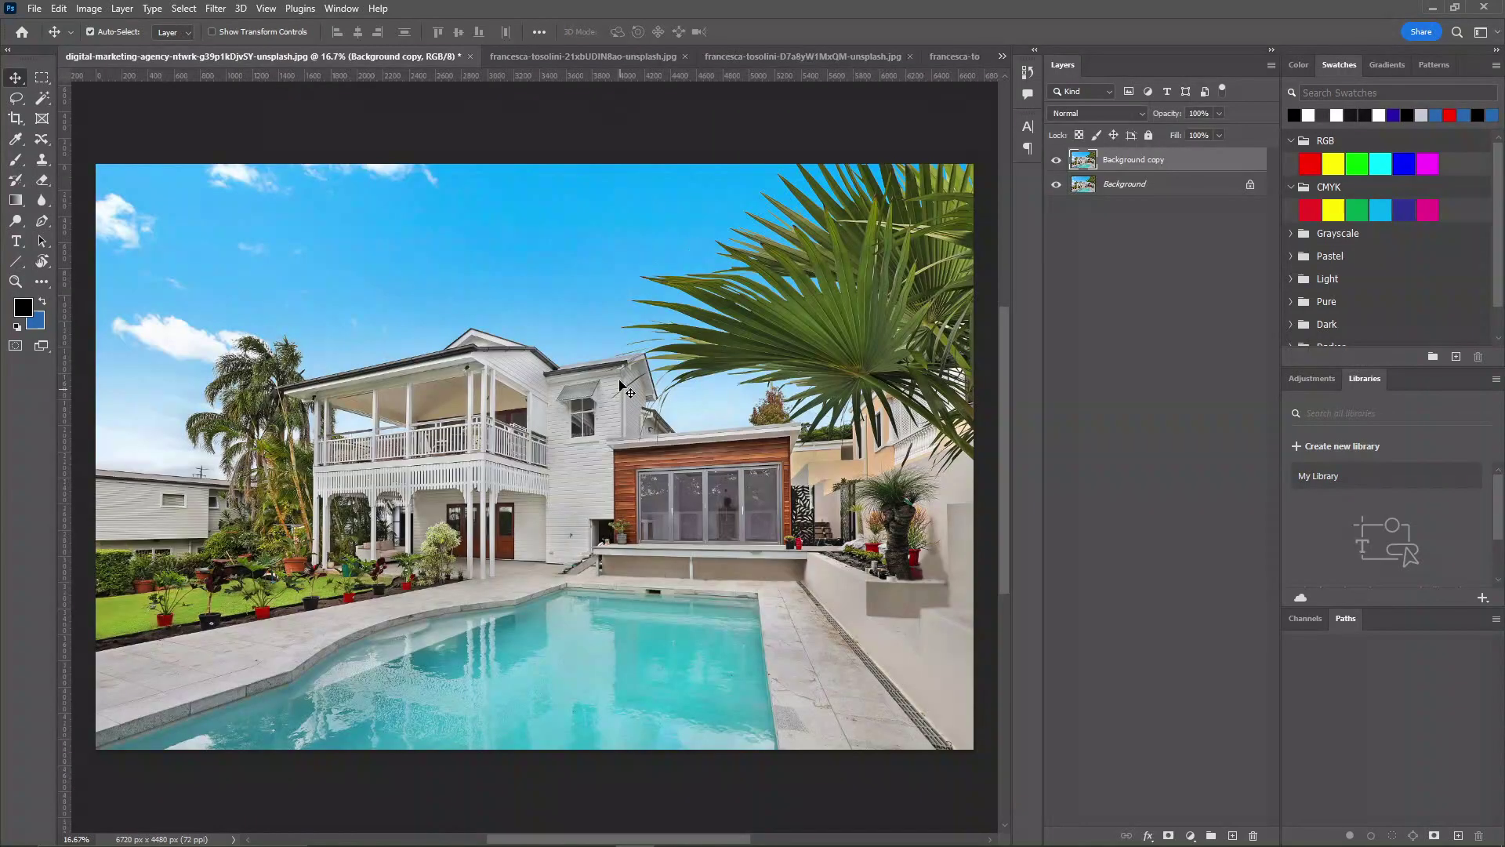
Copy the whole pool-house photo and paste it into the main placeholder document
key(ctrl+a)
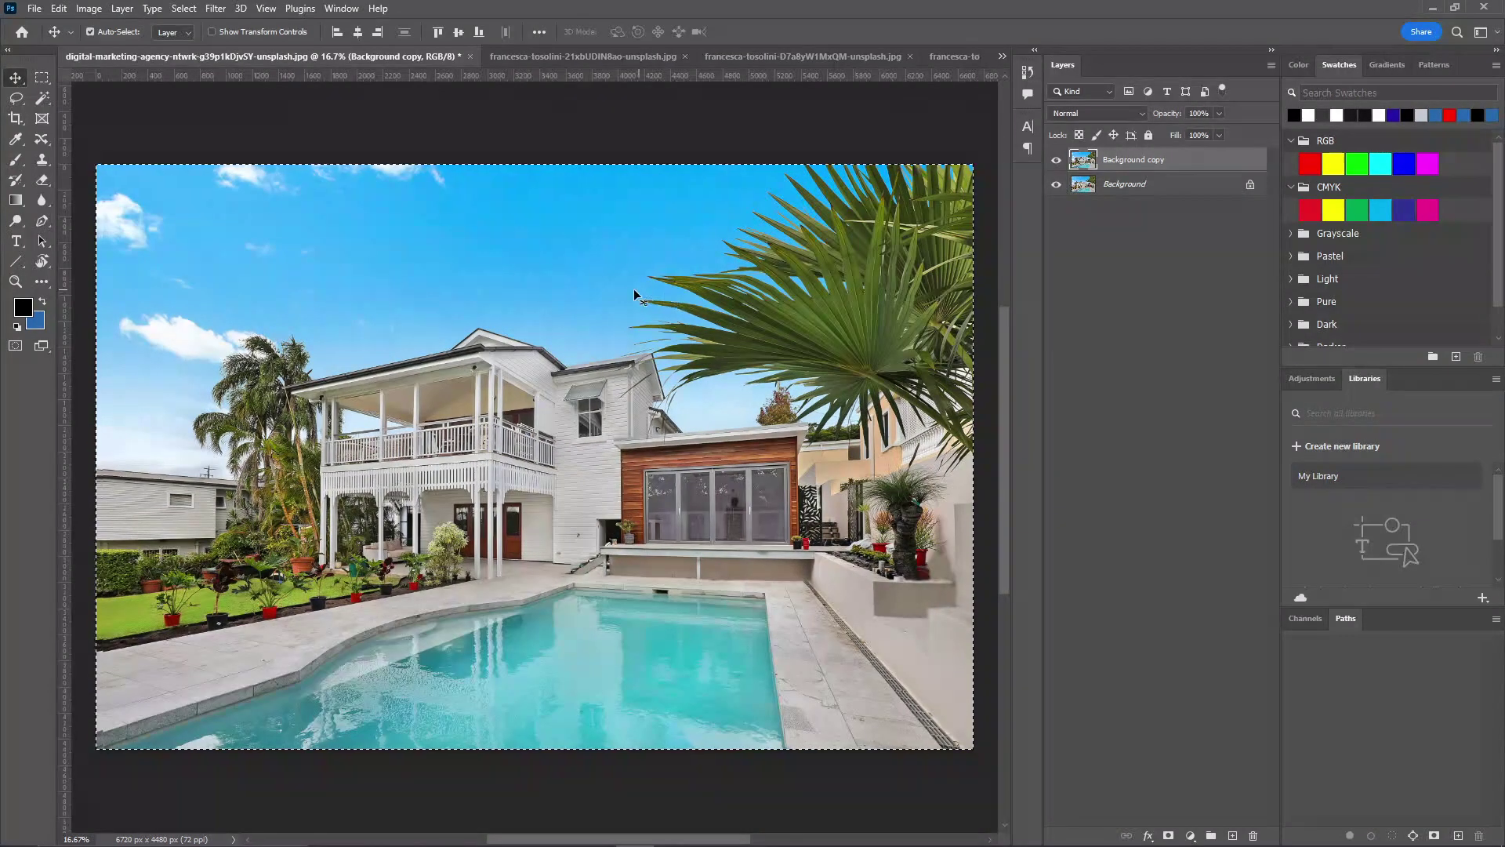
click(1003, 55)
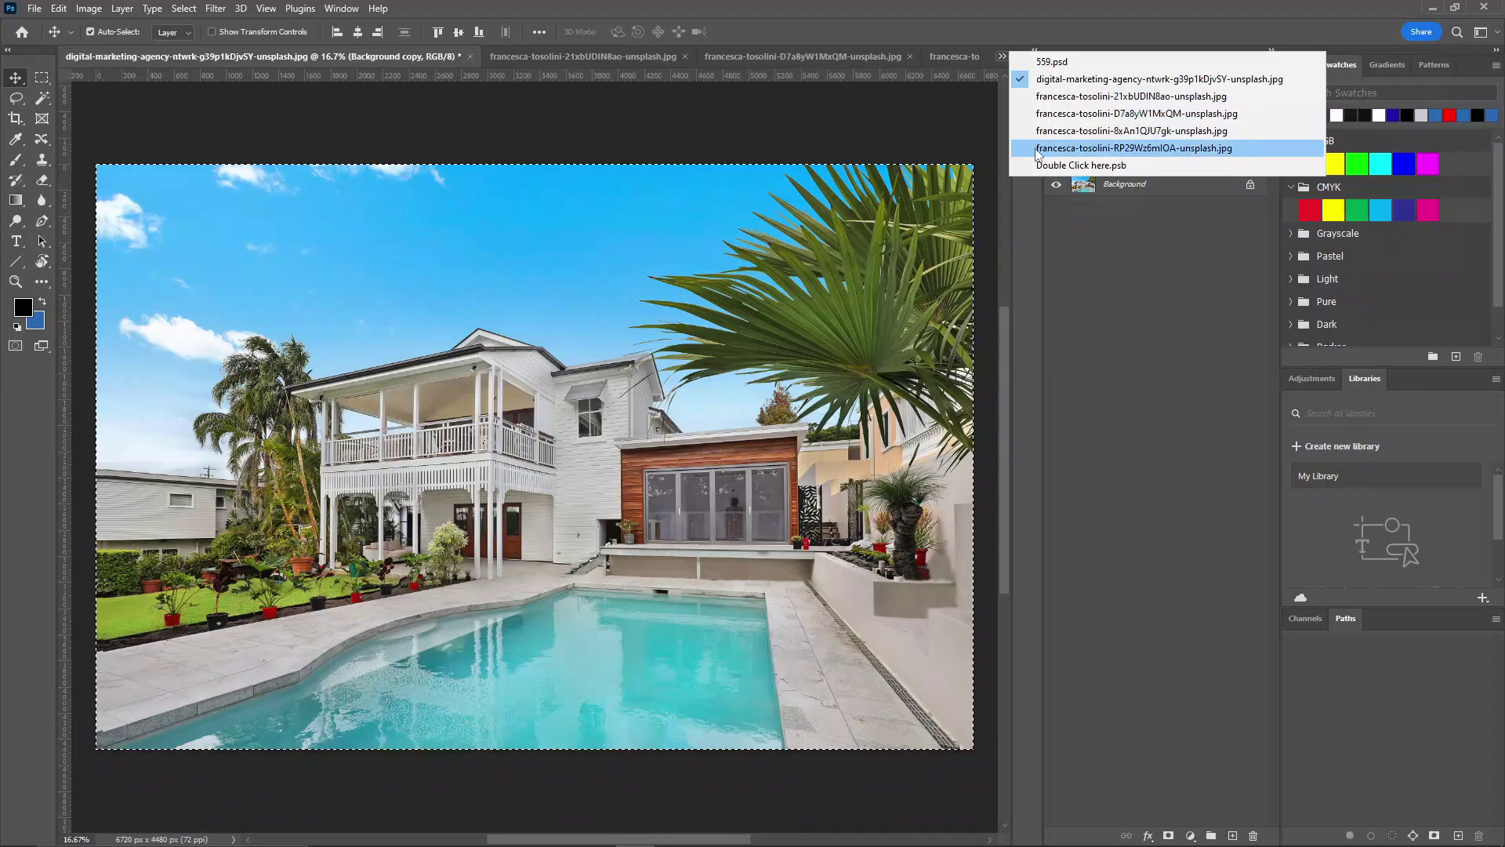
click(1049, 165)
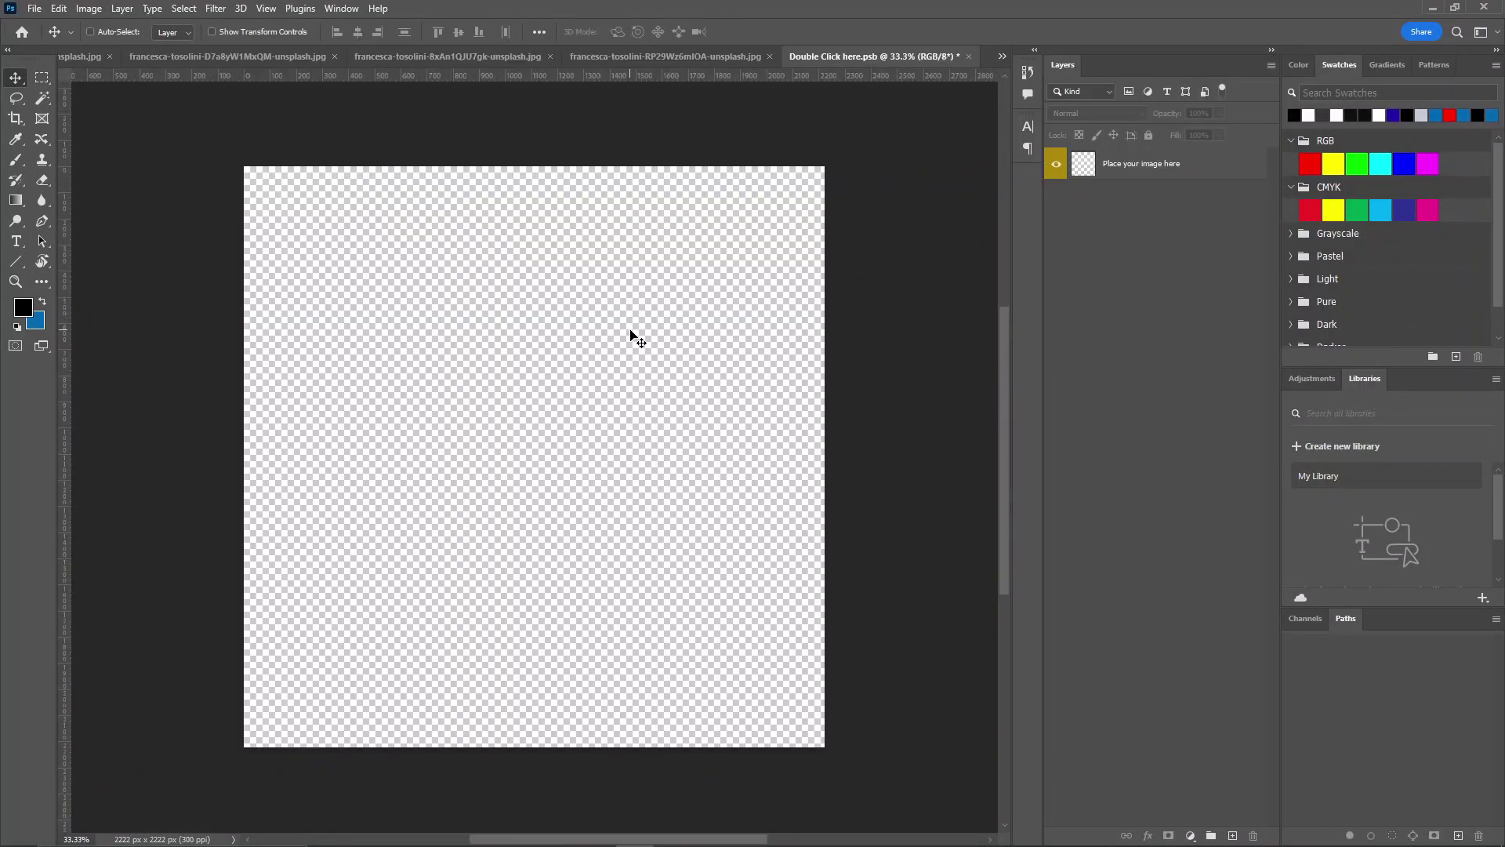
key(ctrl+v)
click(827, 337)
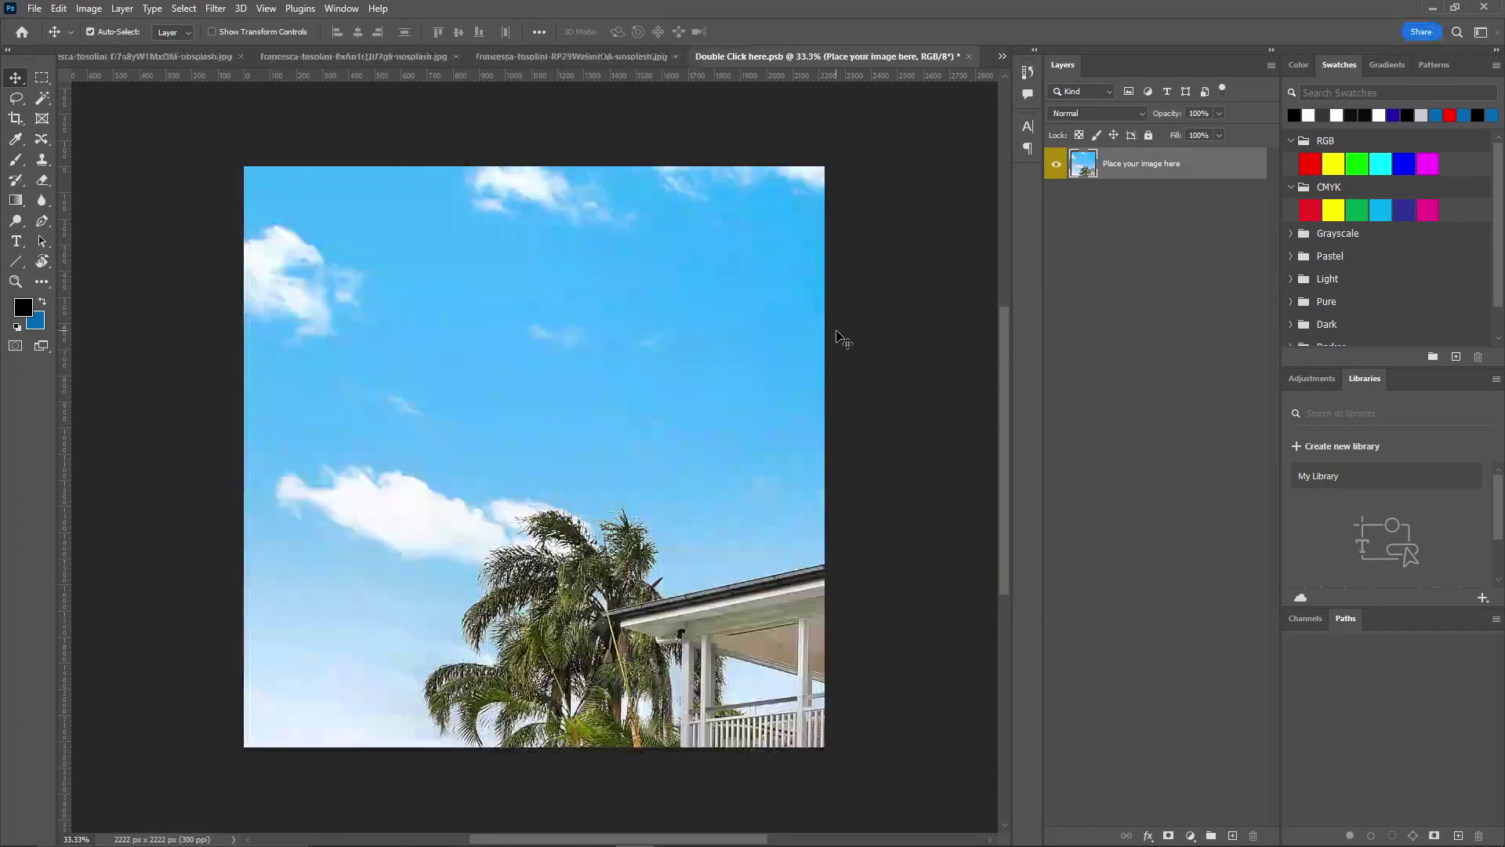
Scale the house photo with Free Transform to cover the canvas, commit, and close the .psb
key(ctrl+t)
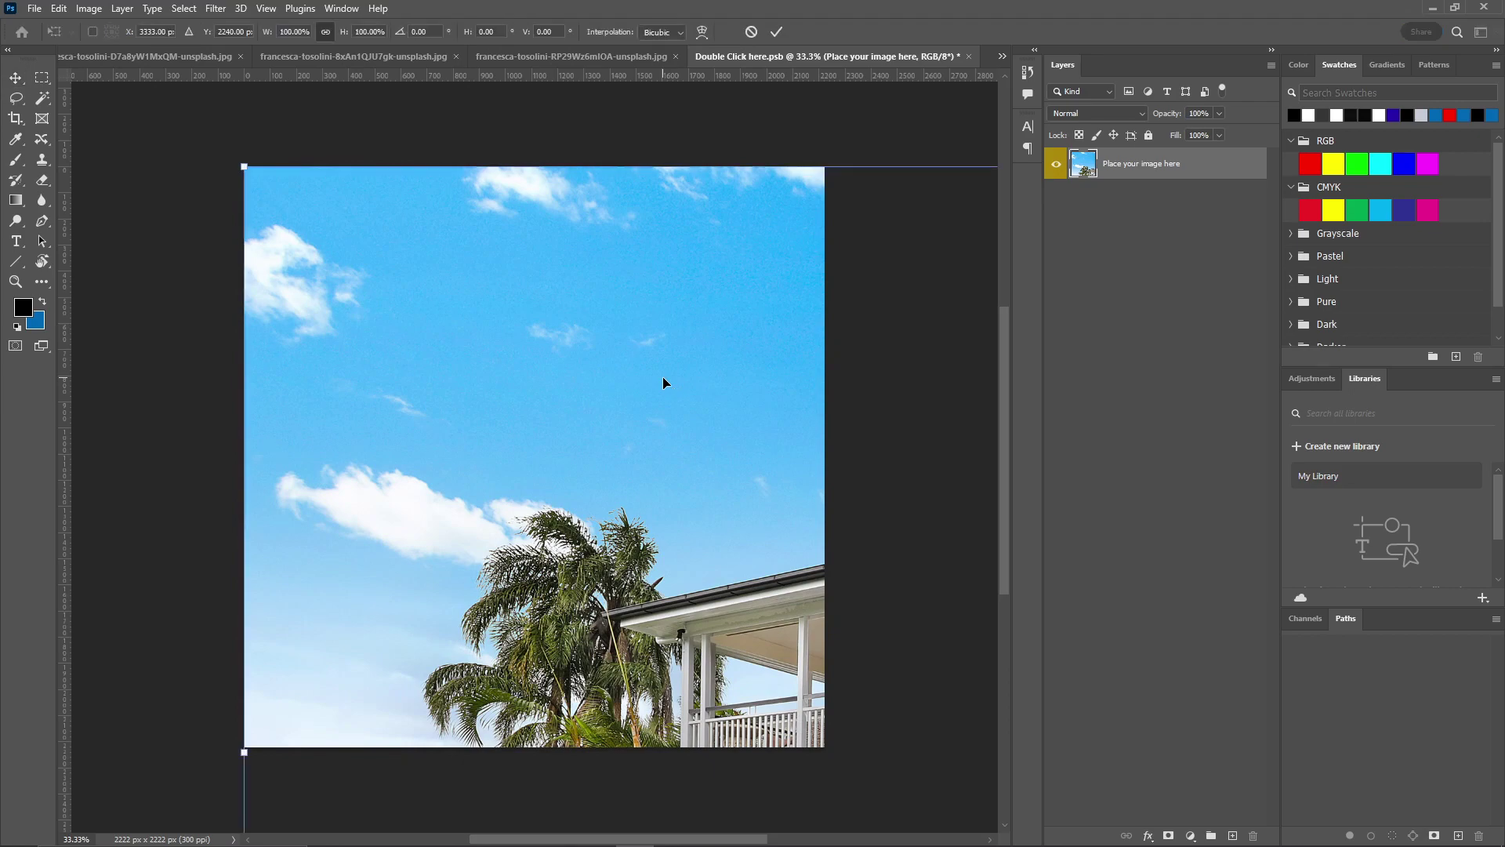
scroll(662, 385, down, 4)
scroll(672, 377, down, 1)
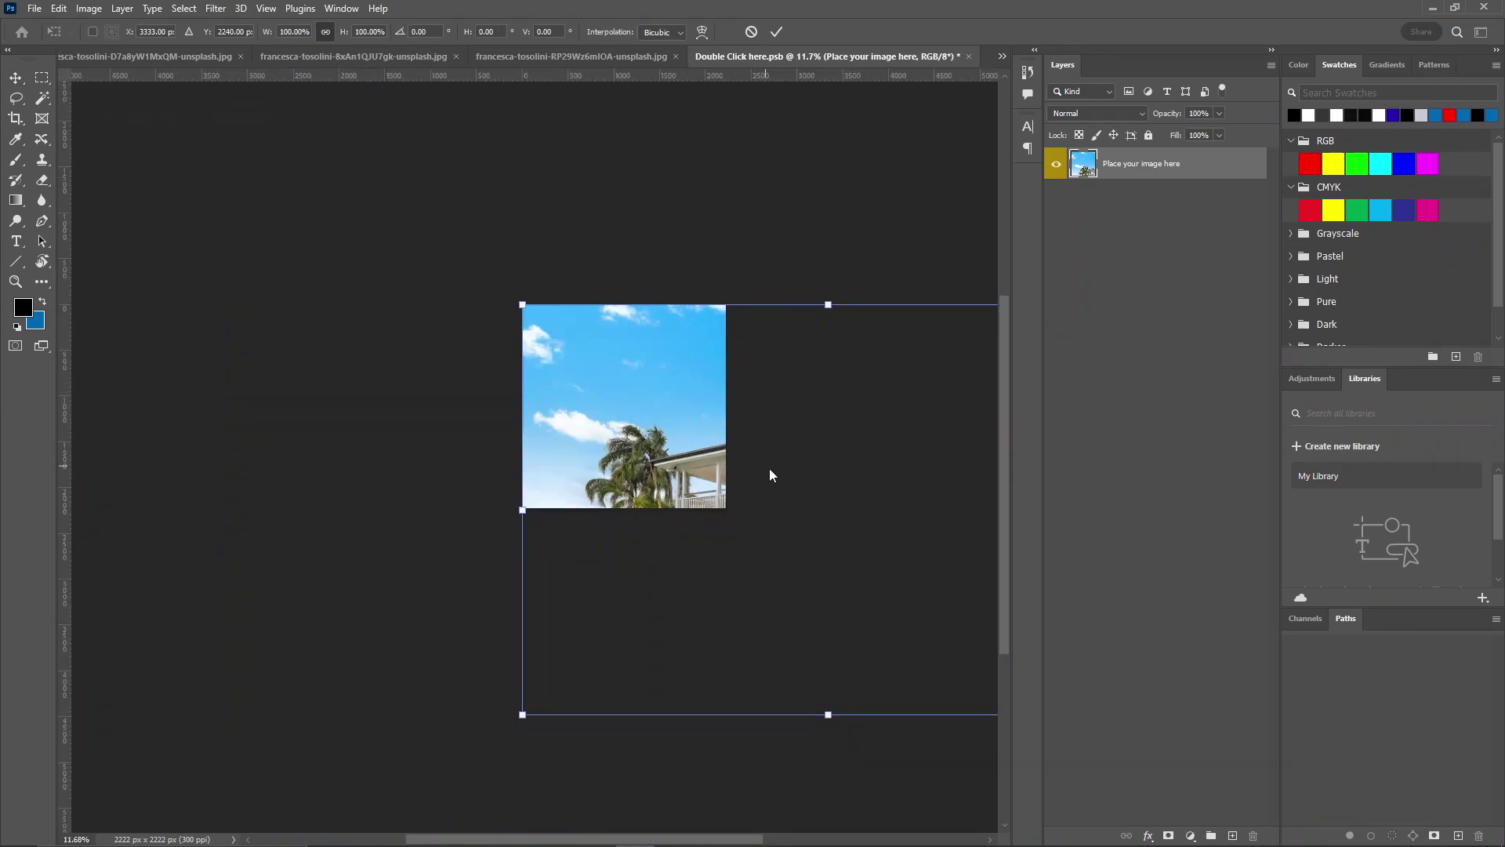
key(alt+space)
key(Escape)
drag(732, 415, 628, 369)
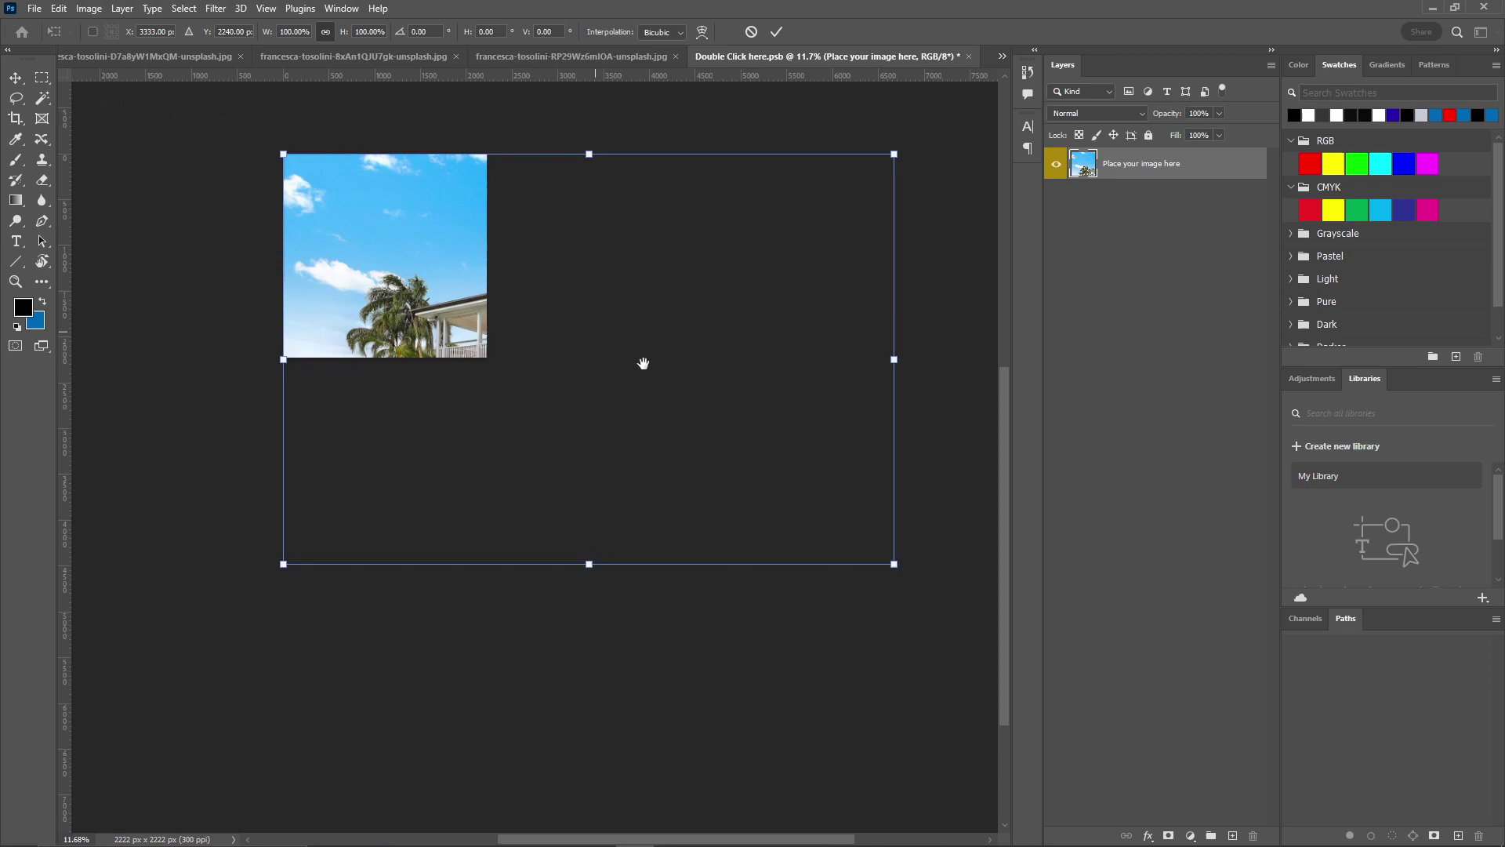
mouse_move(896, 569)
mouse_down()
mouse_move(465, 351)
mouse_move(470, 337)
mouse_up()
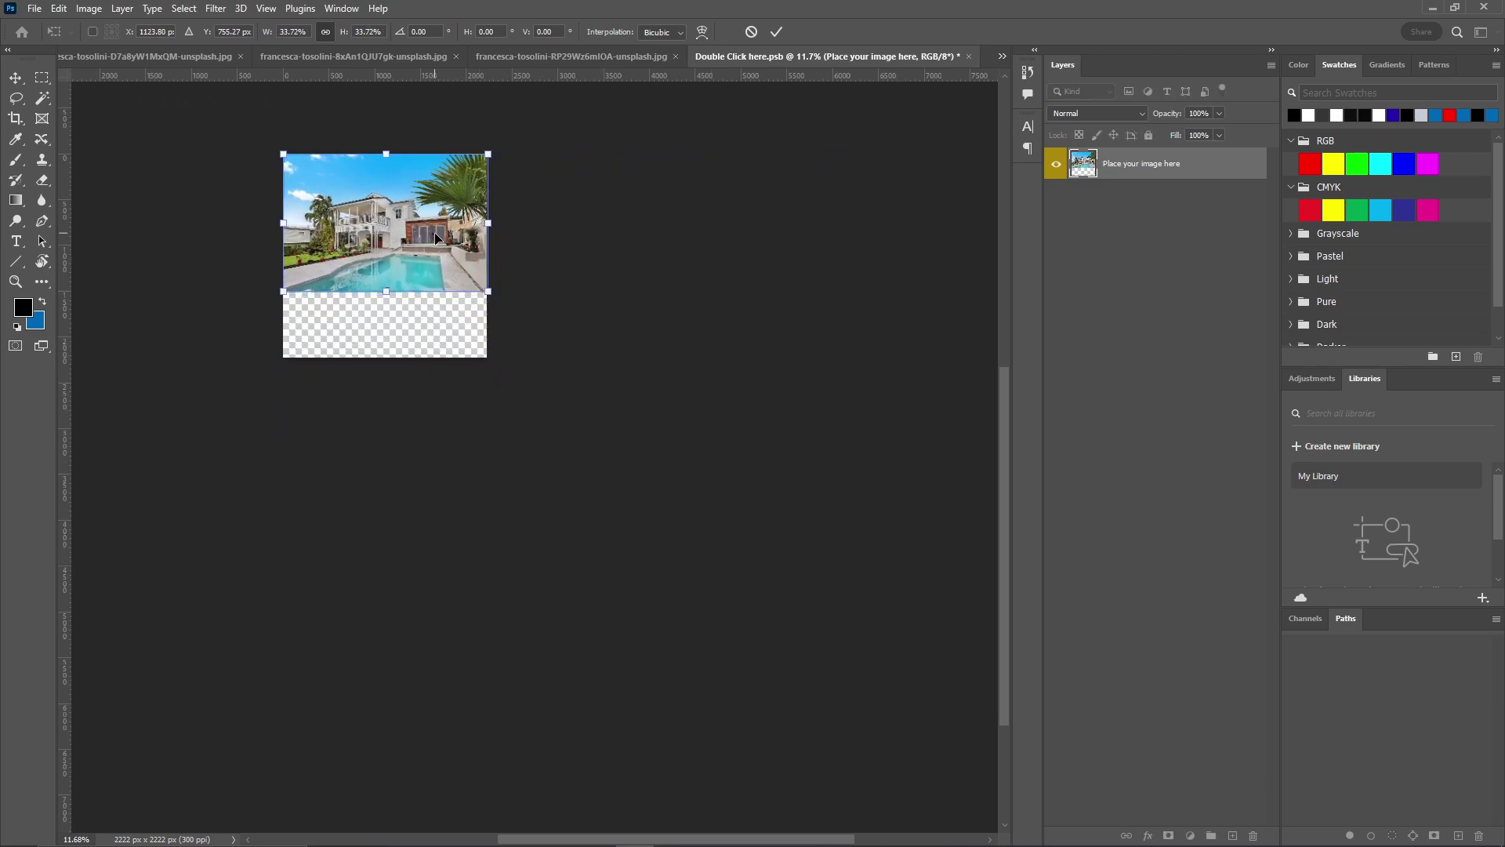
drag(430, 228, 427, 294)
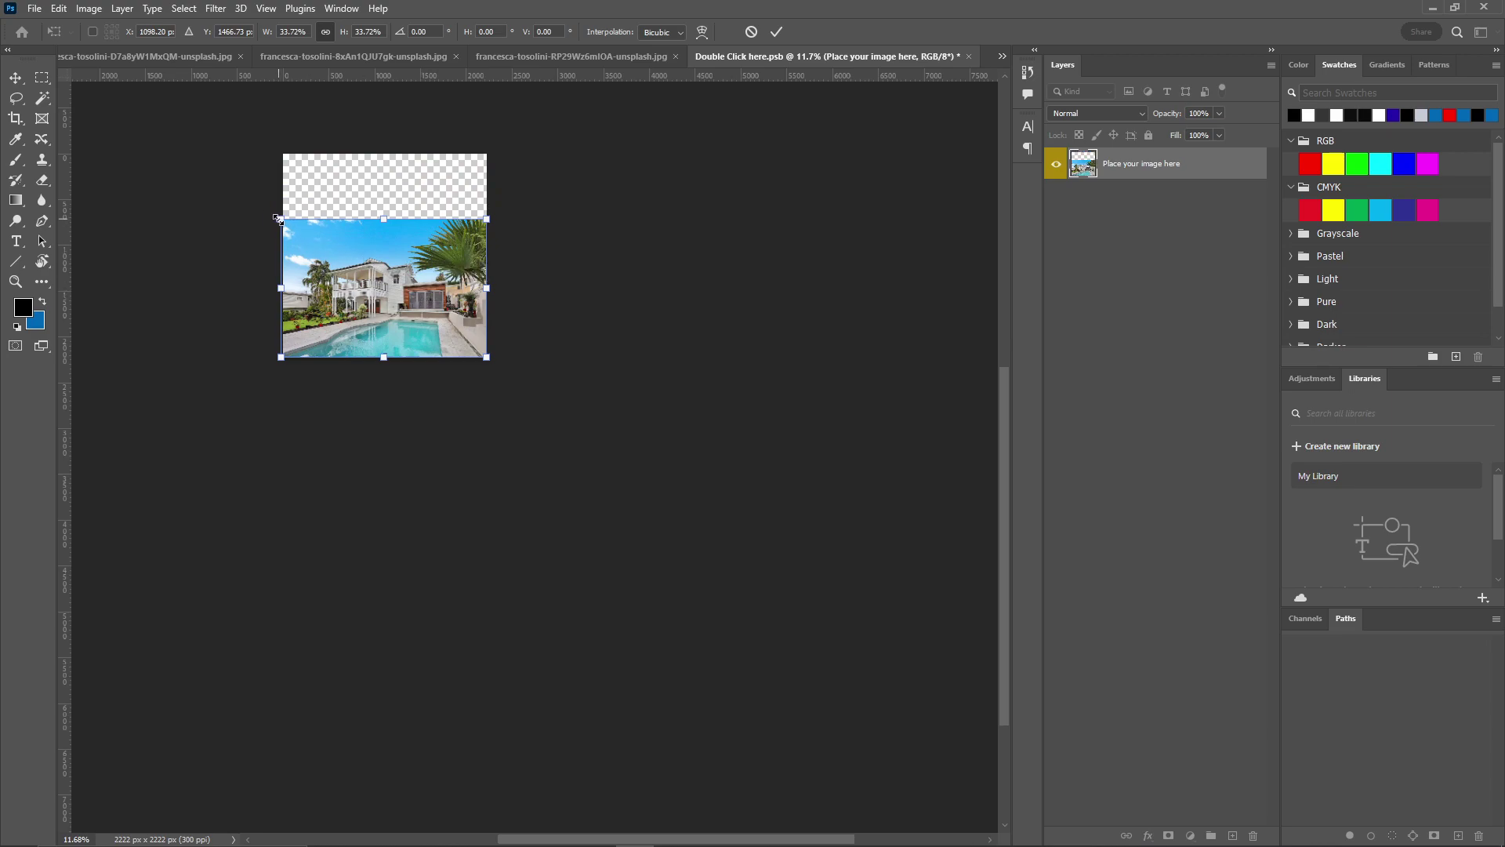
mouse_move(279, 218)
mouse_down()
mouse_move(225, 181)
mouse_move(255, 183)
mouse_up()
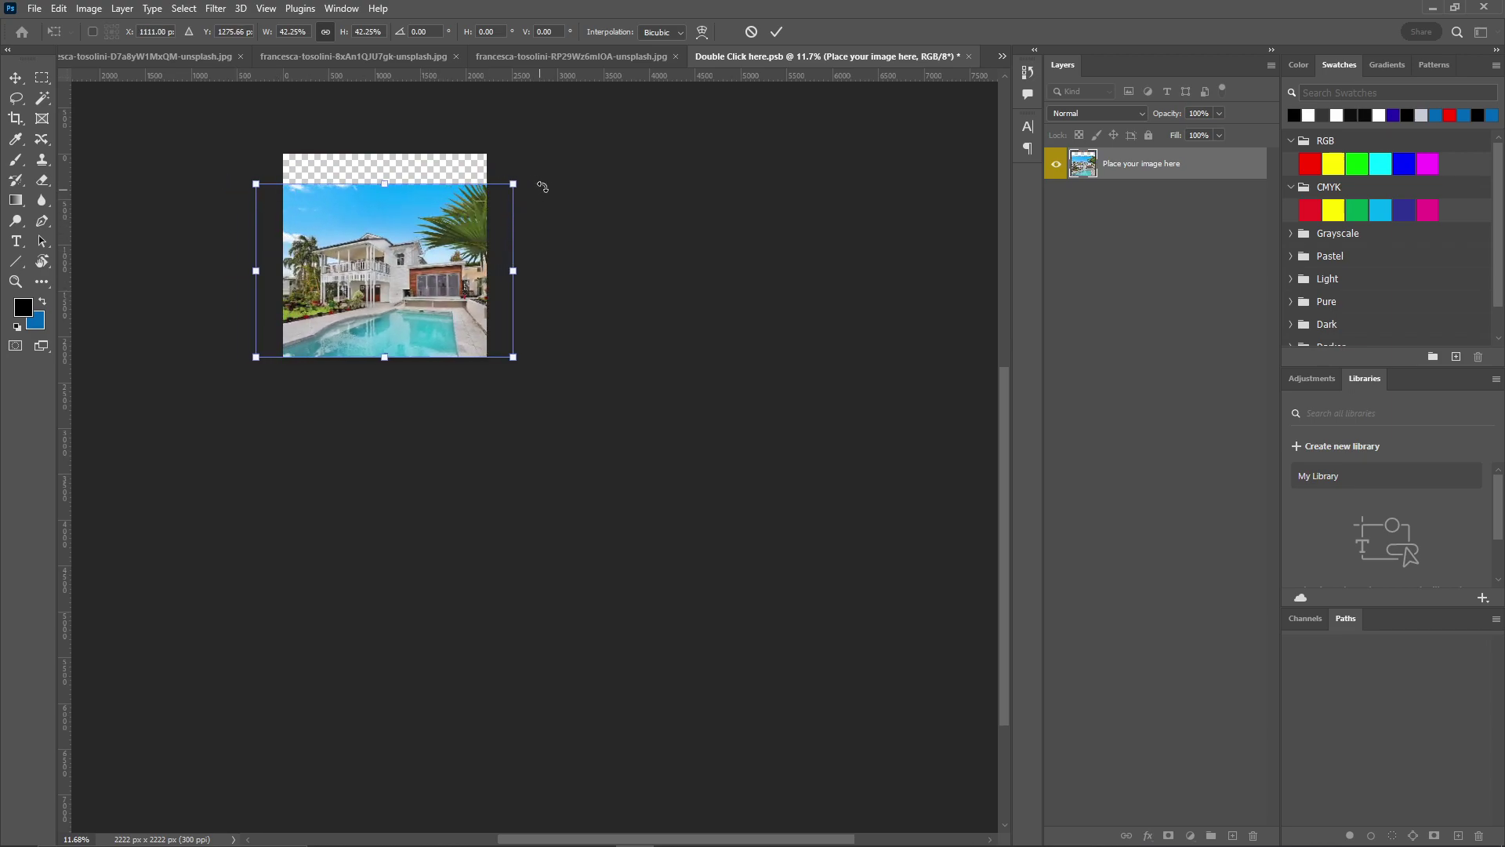
drag(511, 184, 560, 154)
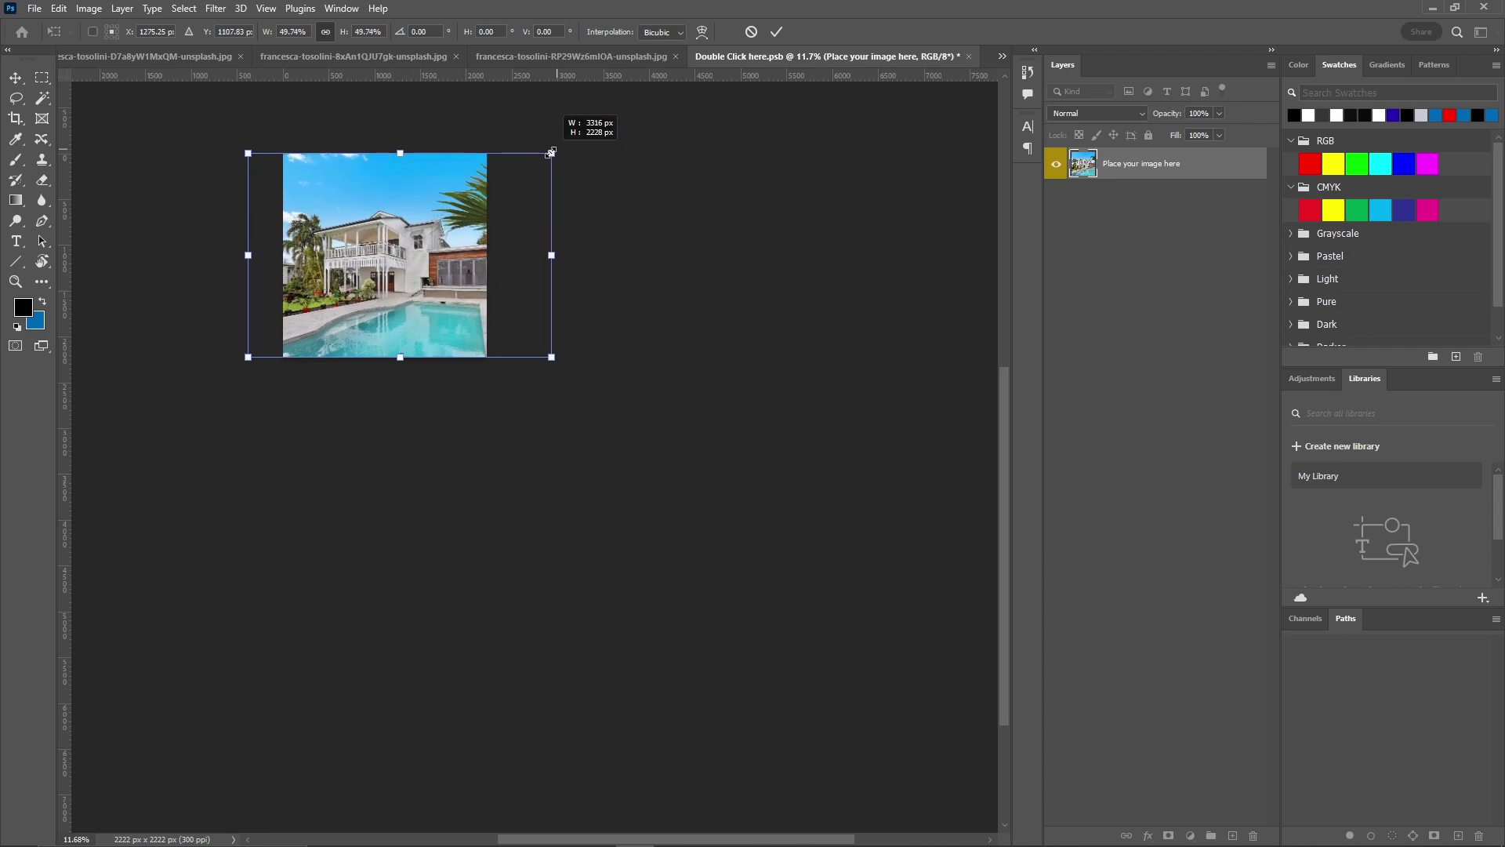
drag(450, 200, 474, 192)
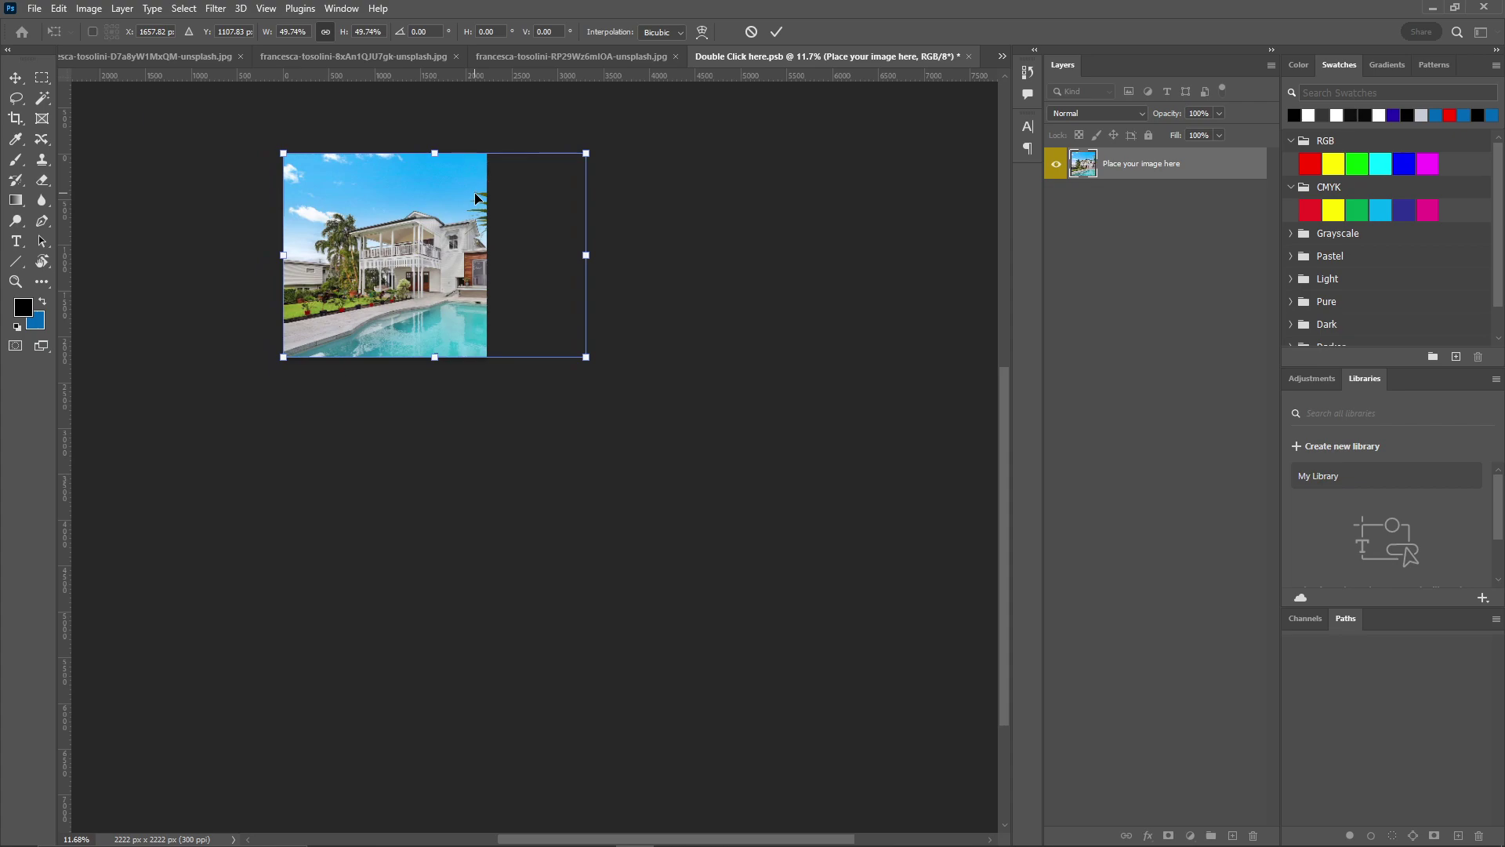
click(784, 27)
click(968, 57)
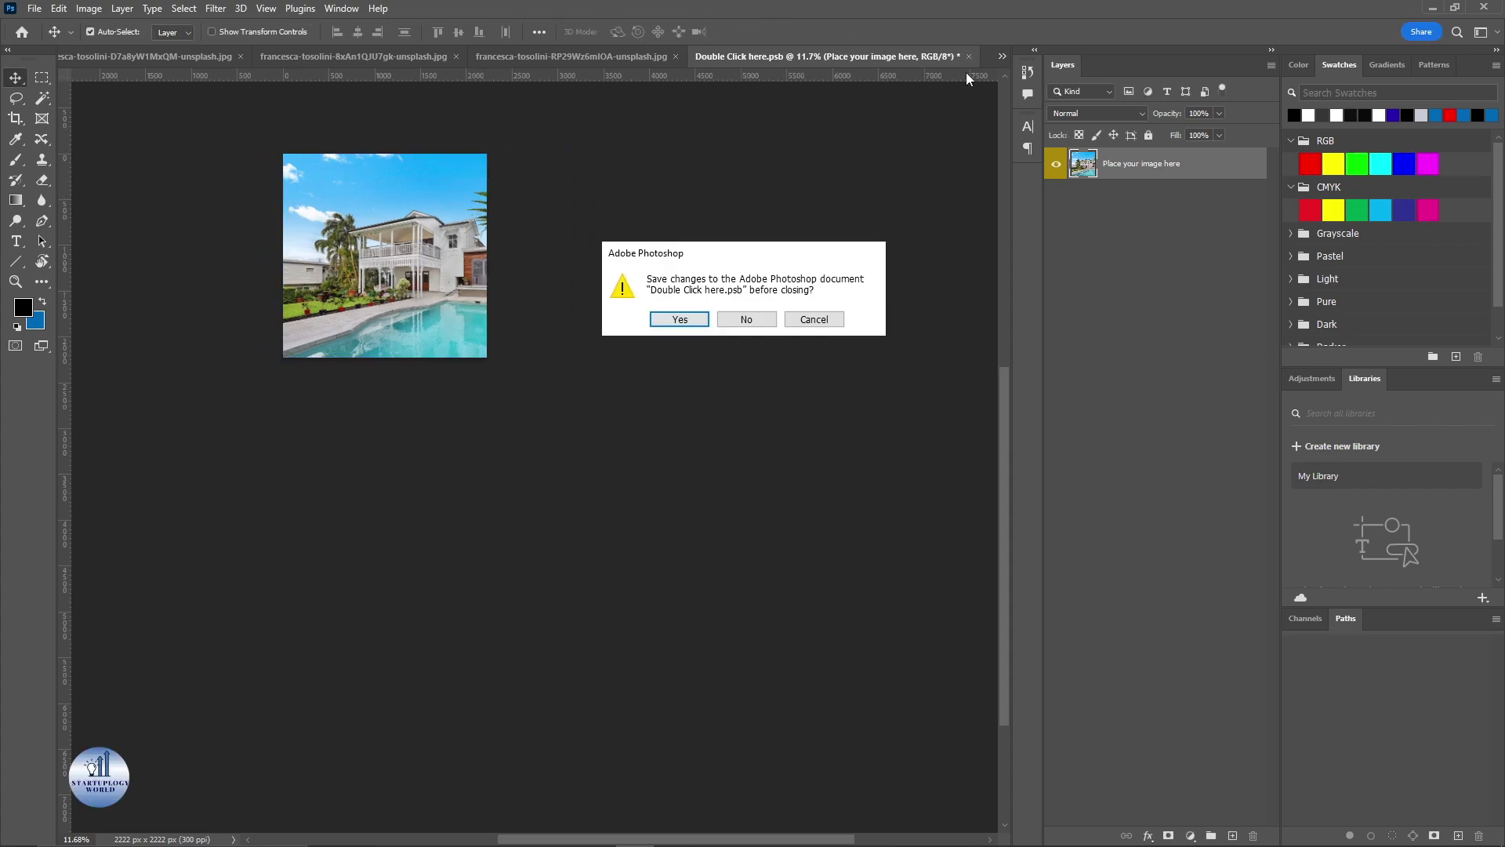
Save the main placeholder, then open the first interior smart object and delete its grey layer
click(681, 326)
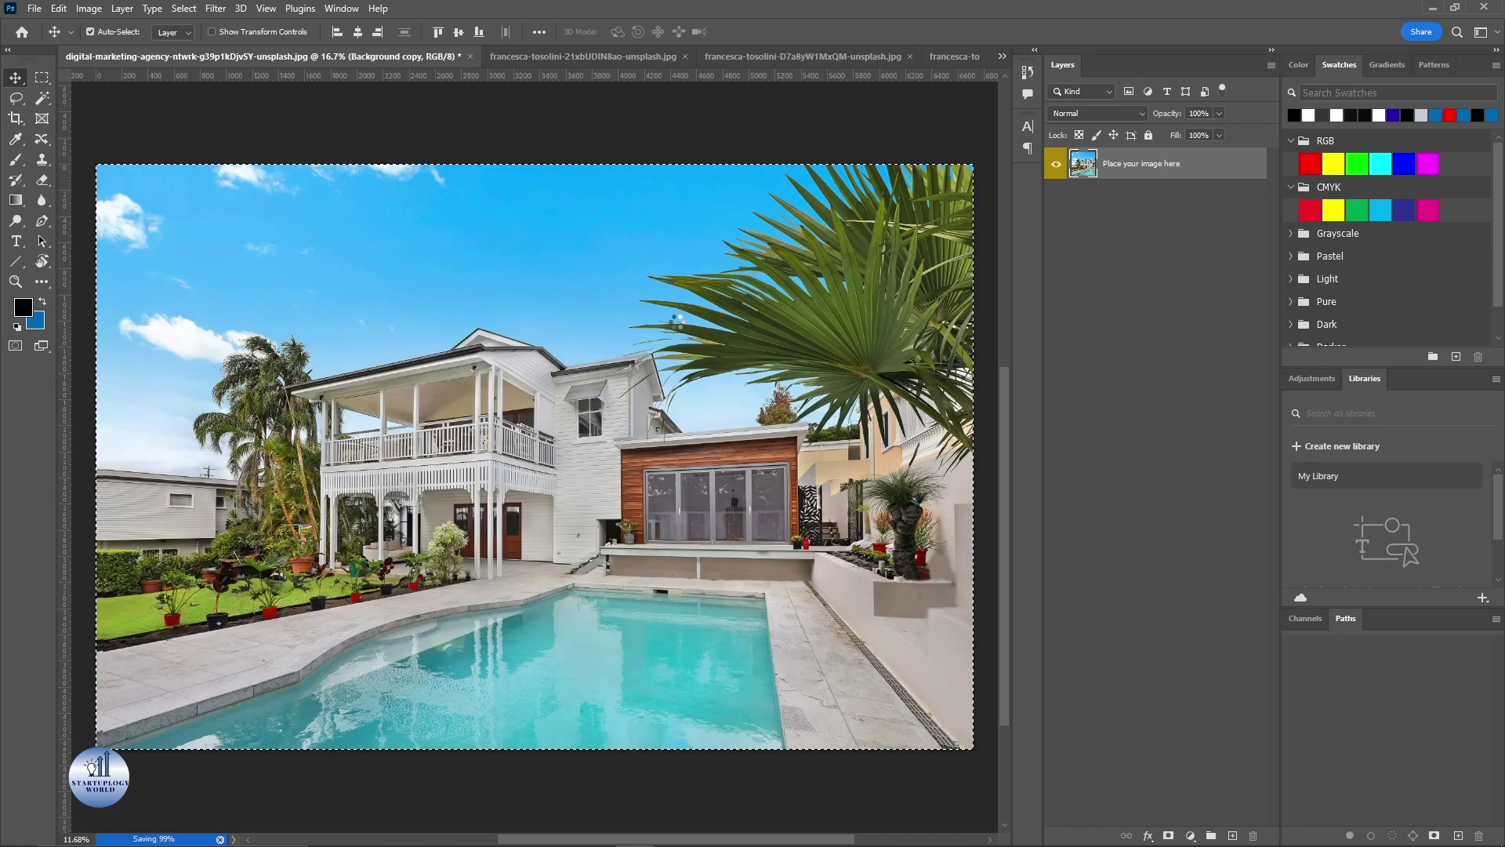
click(1002, 55)
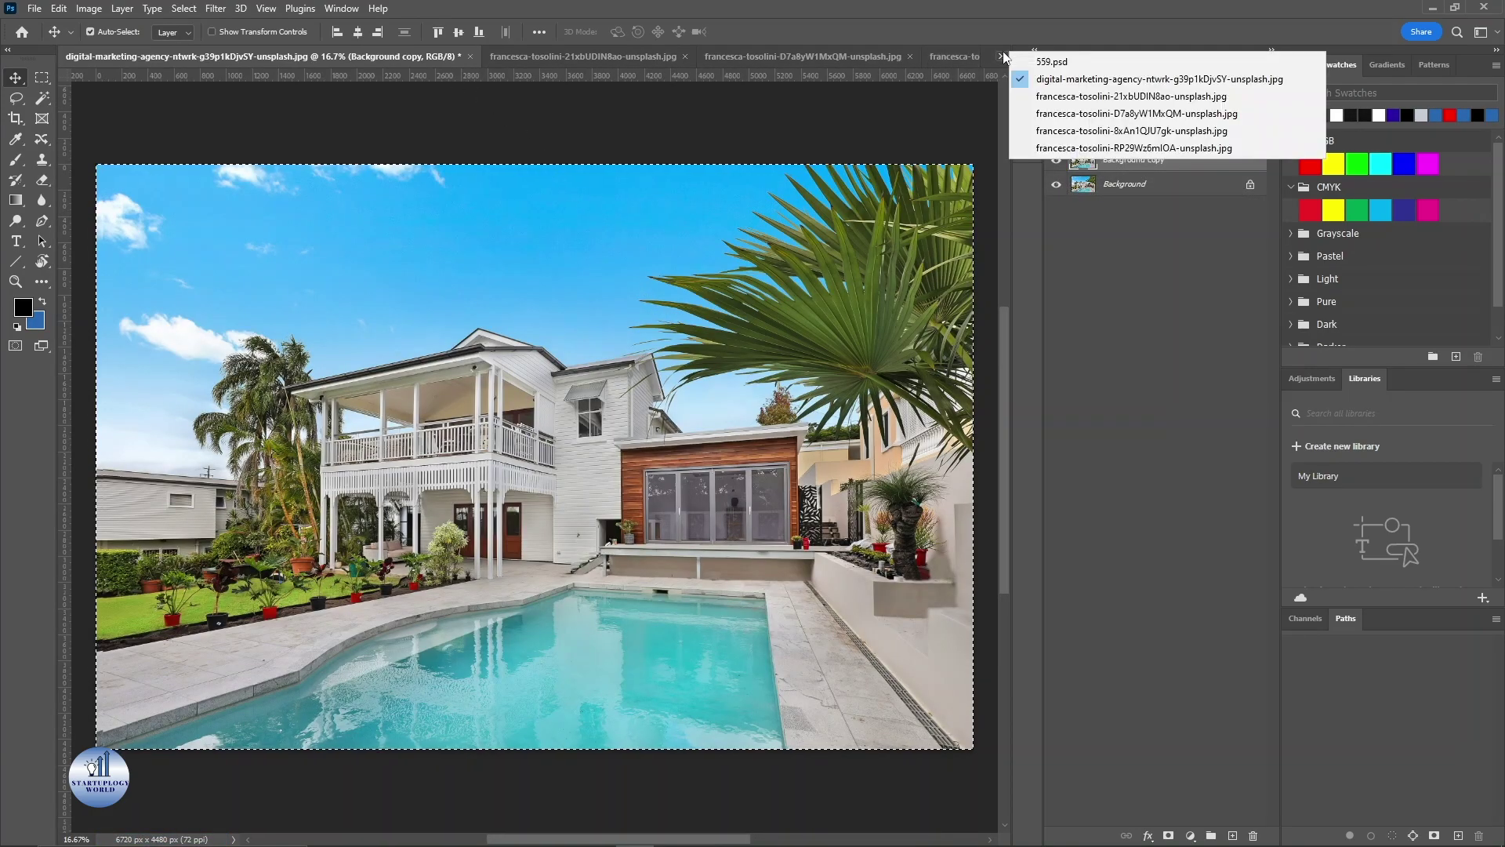
click(1023, 59)
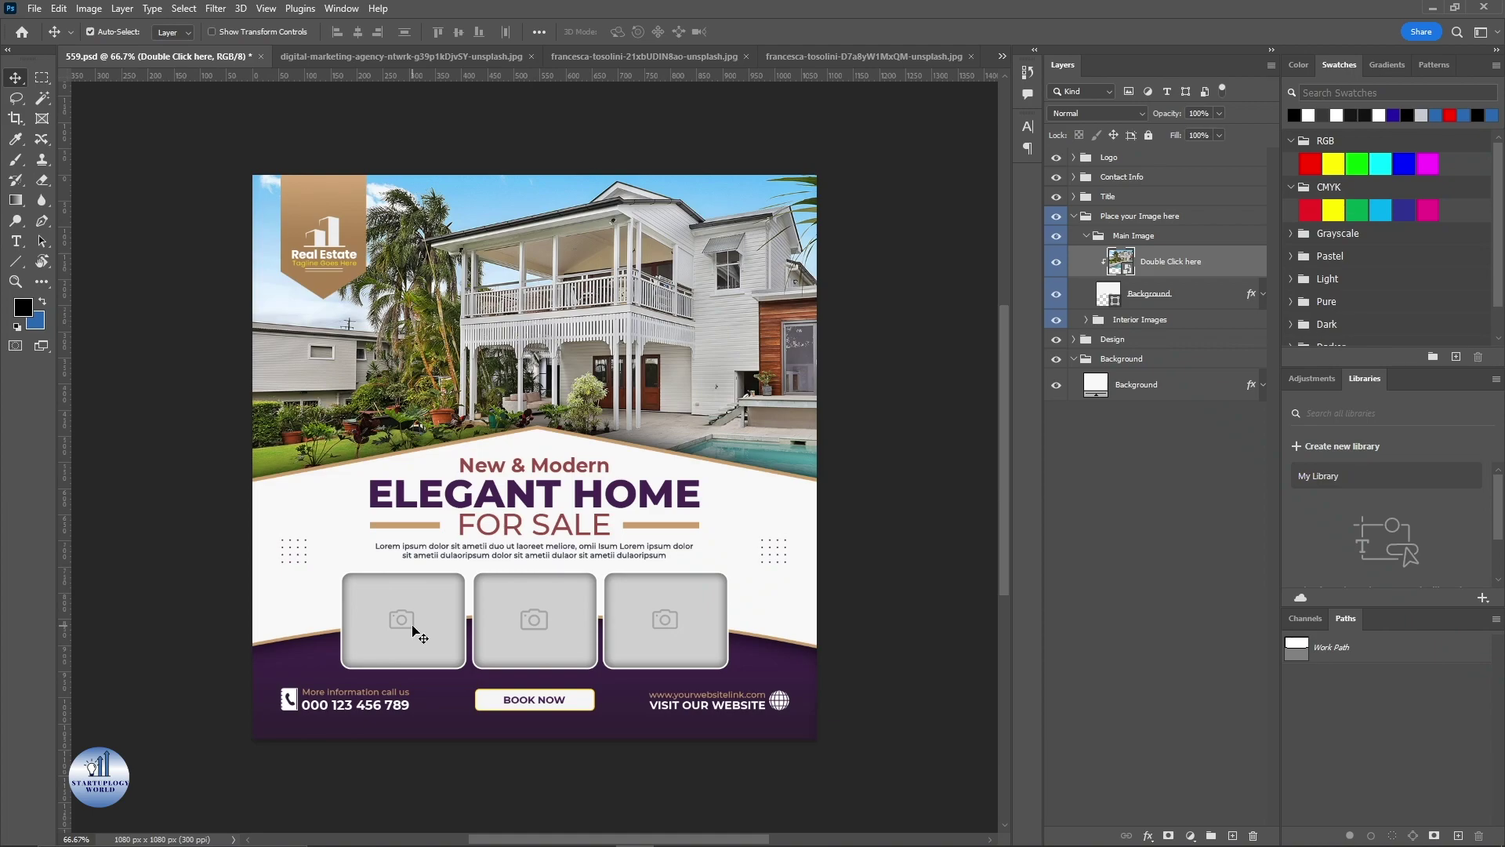
click(414, 635)
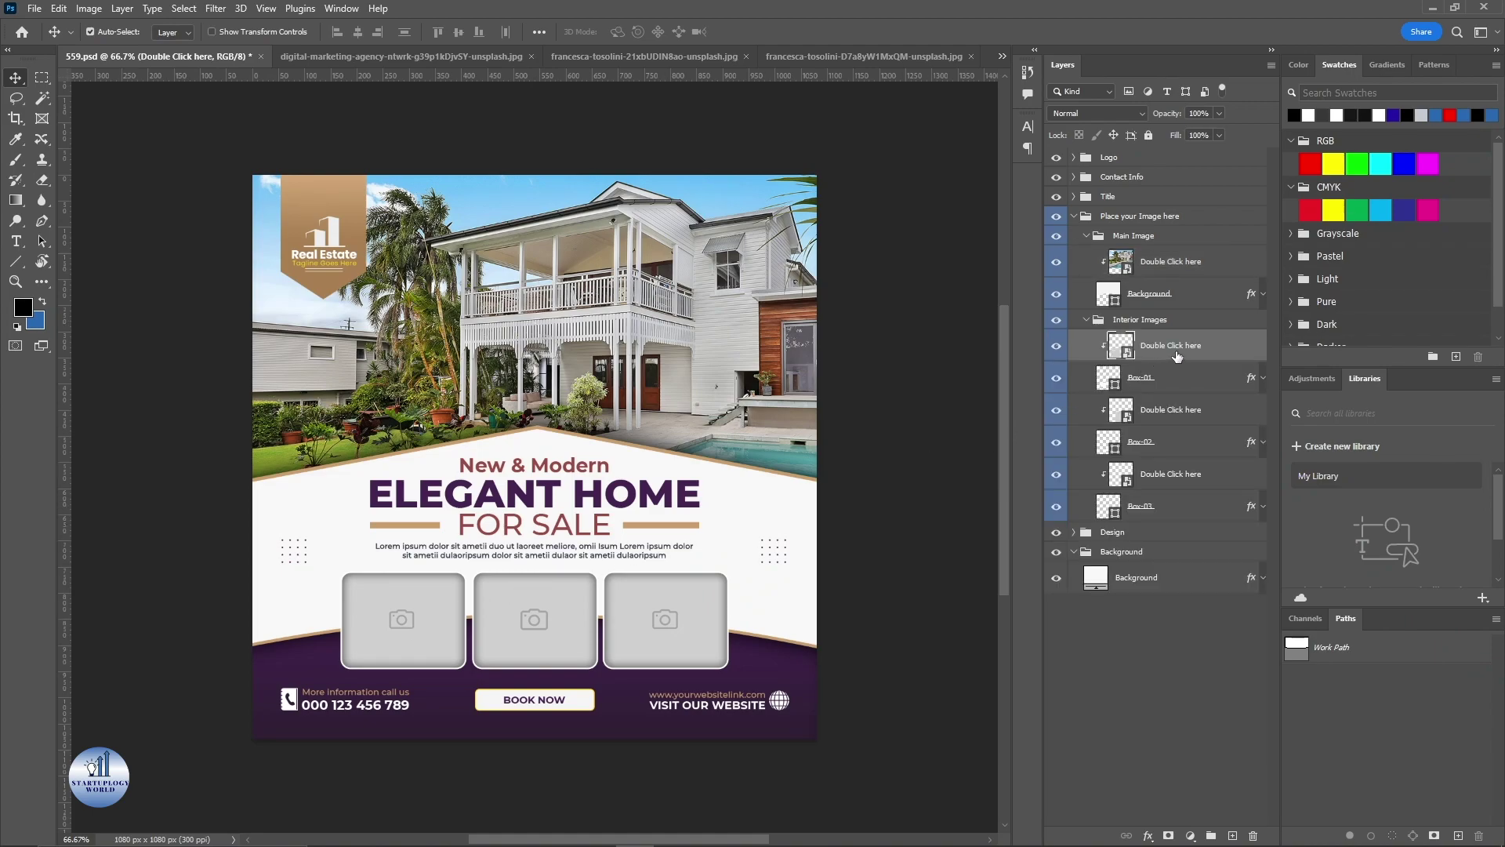
double_click(1110, 343)
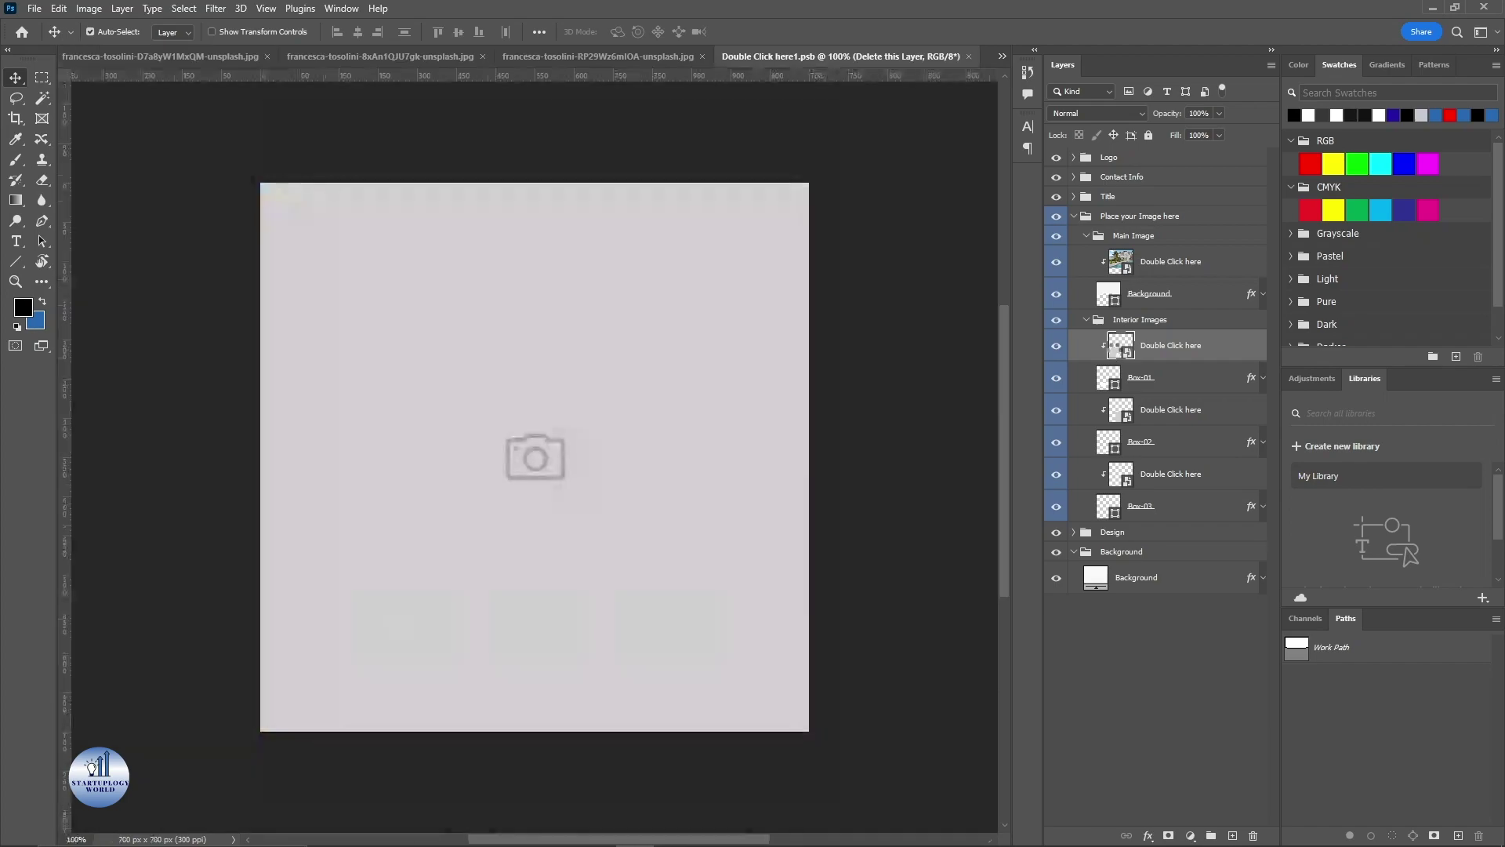
drag(1177, 198, 1248, 836)
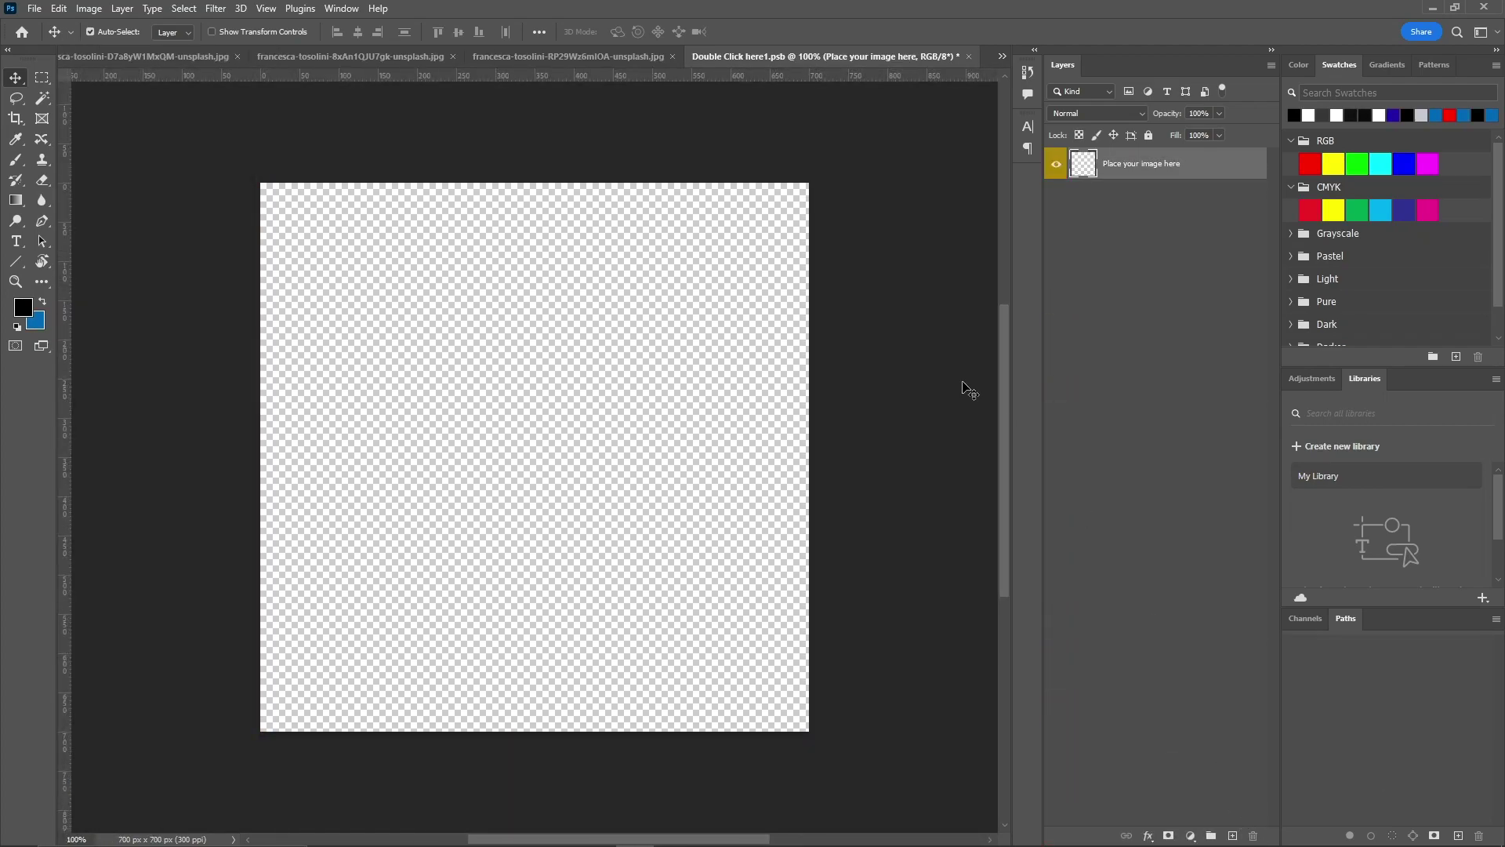
Copy the kitchen photo and paste it into the first interior placeholder document
click(286, 58)
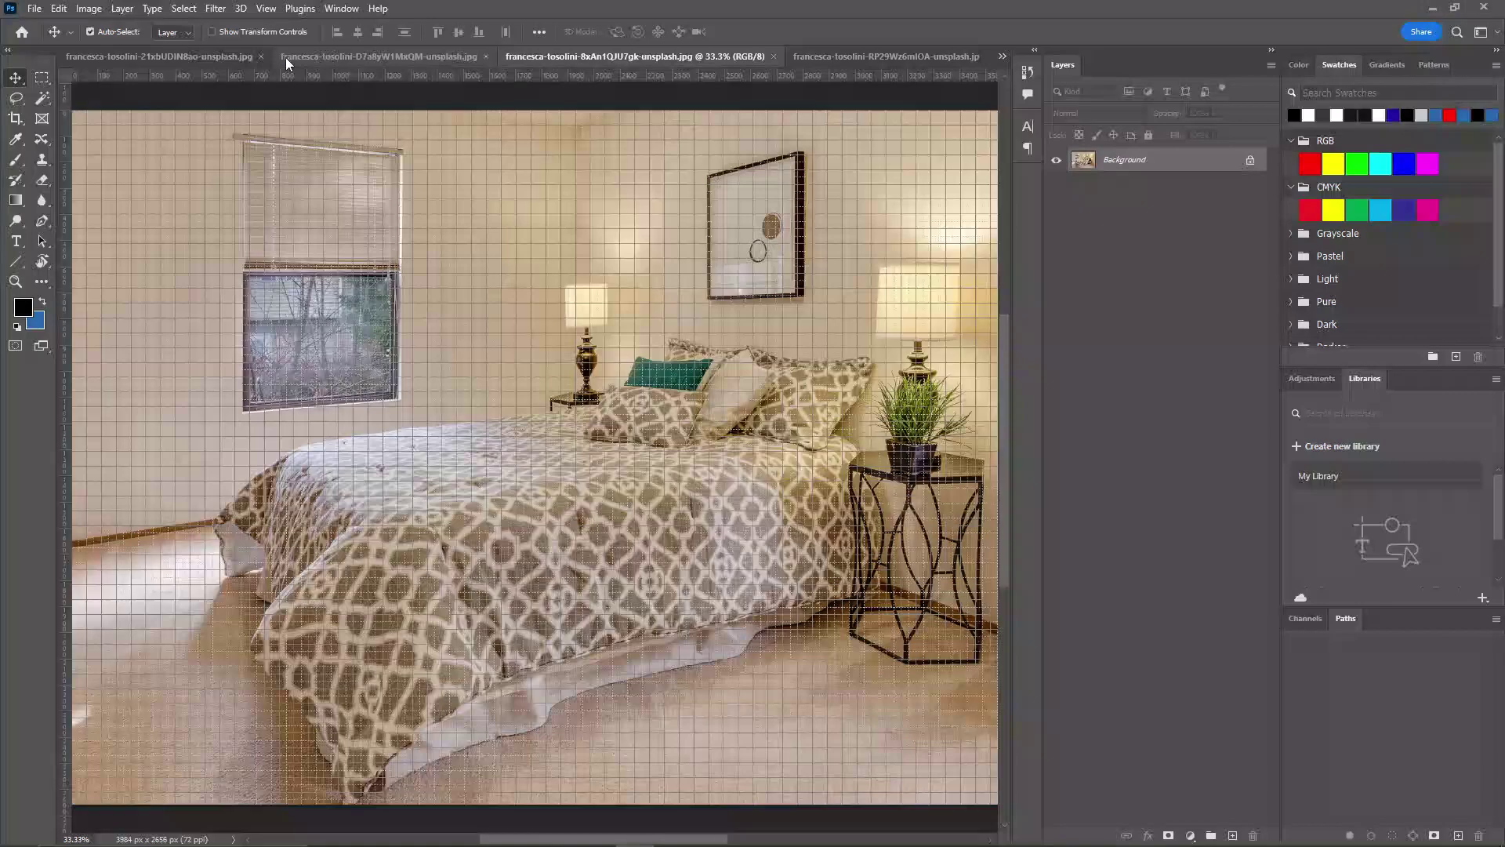
click(195, 57)
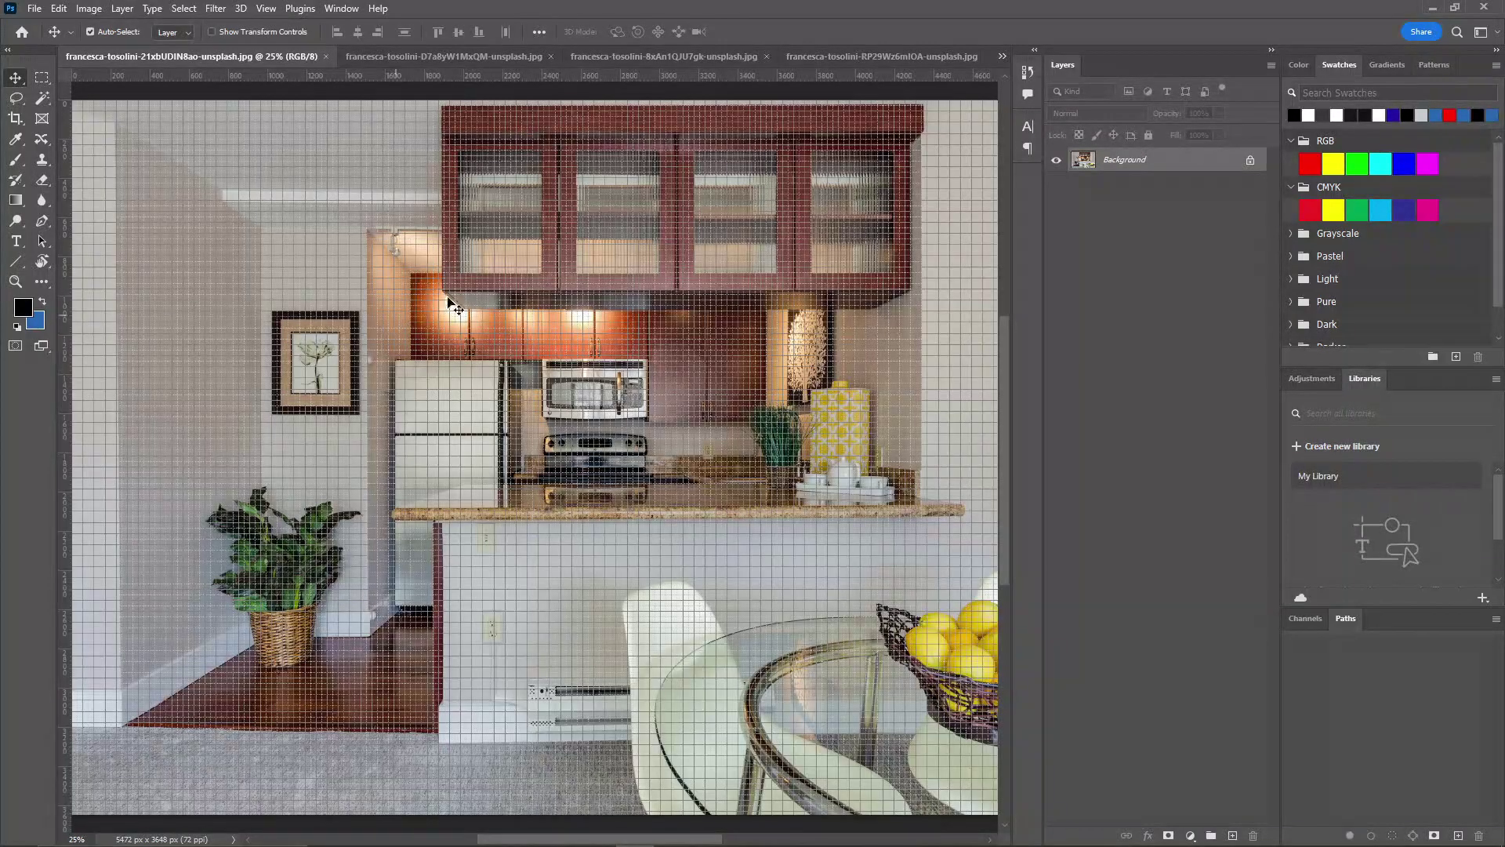
drag(1130, 160, 1231, 835)
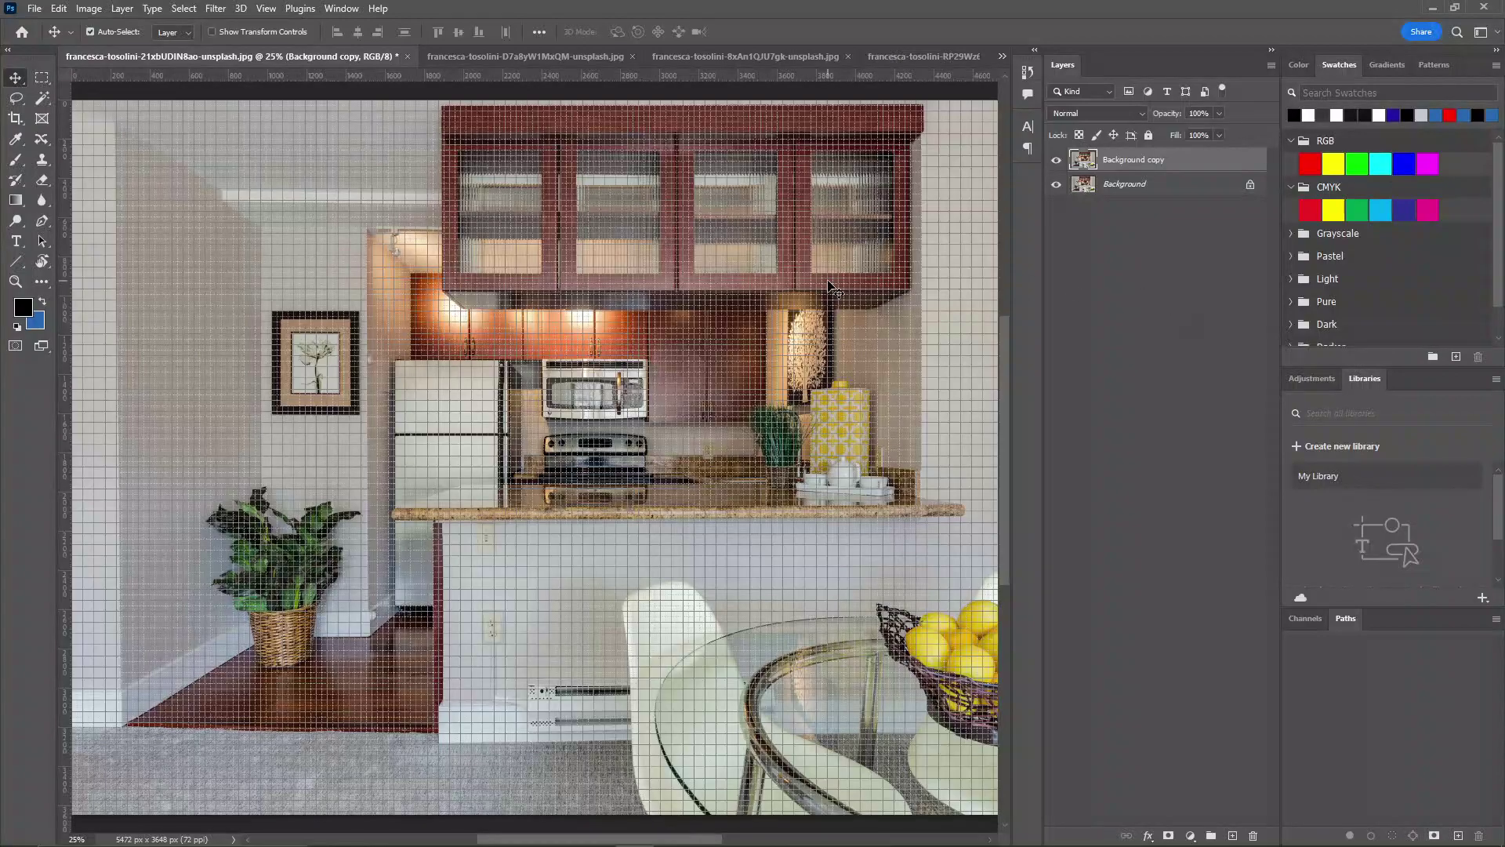
ctrl+click(1083, 184)
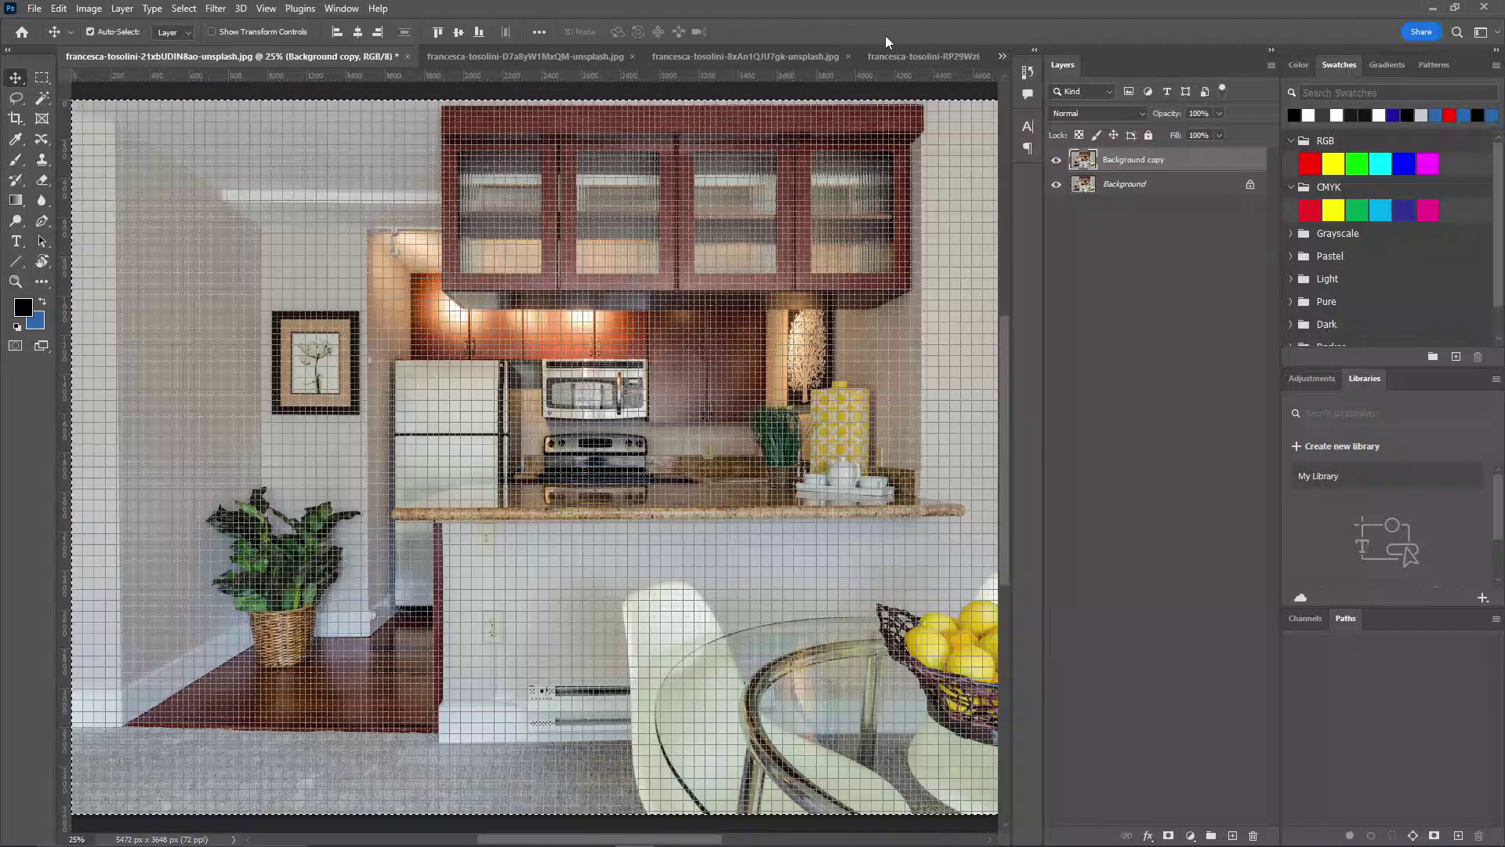
click(1001, 56)
click(1070, 218)
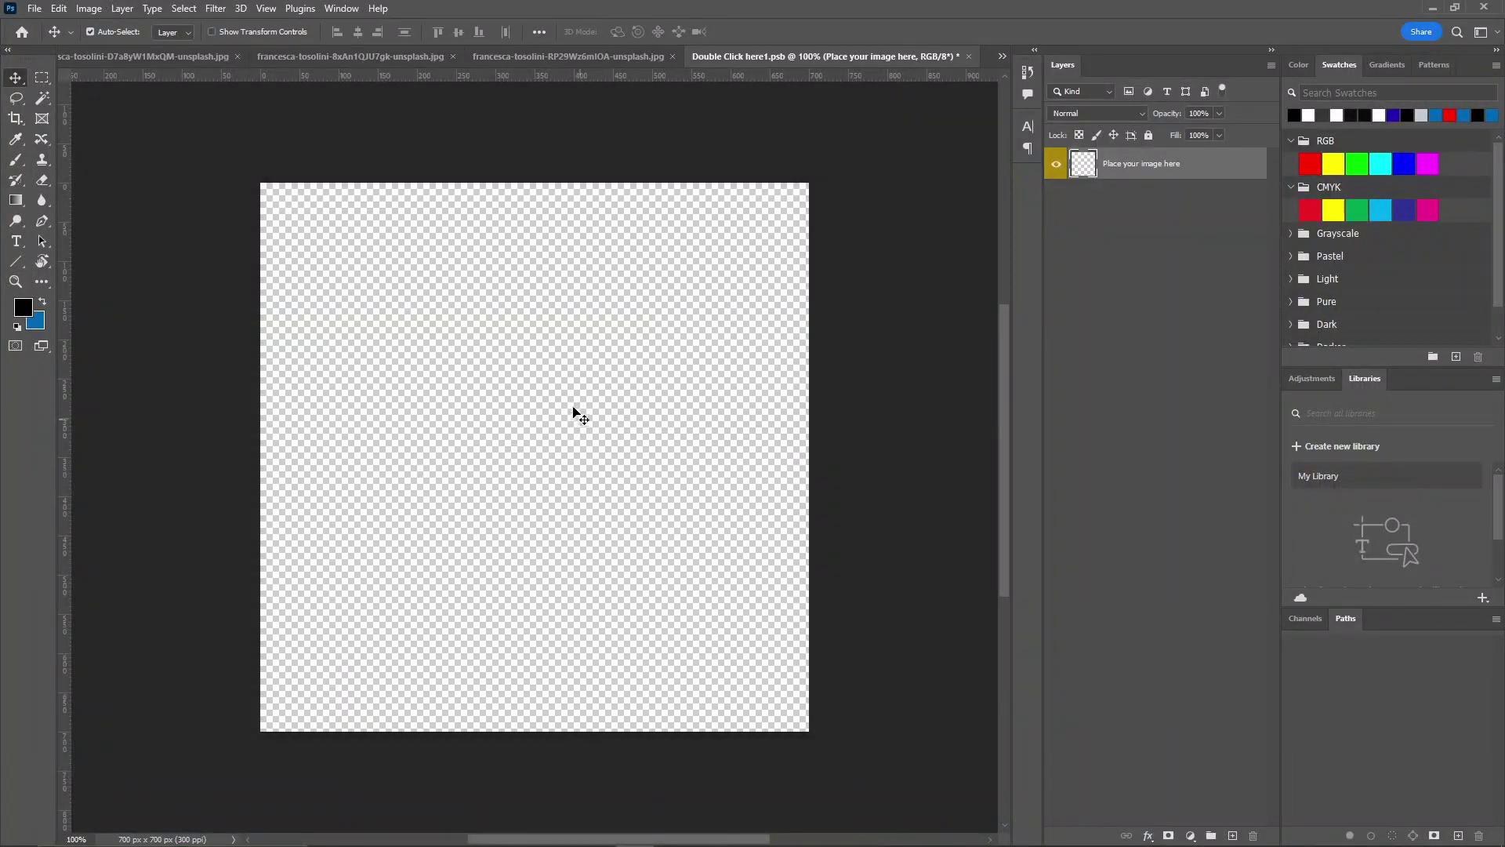
key(ctrl+v)
click(820, 337)
scroll(797, 369, down, 3)
scroll(788, 370, down, 3)
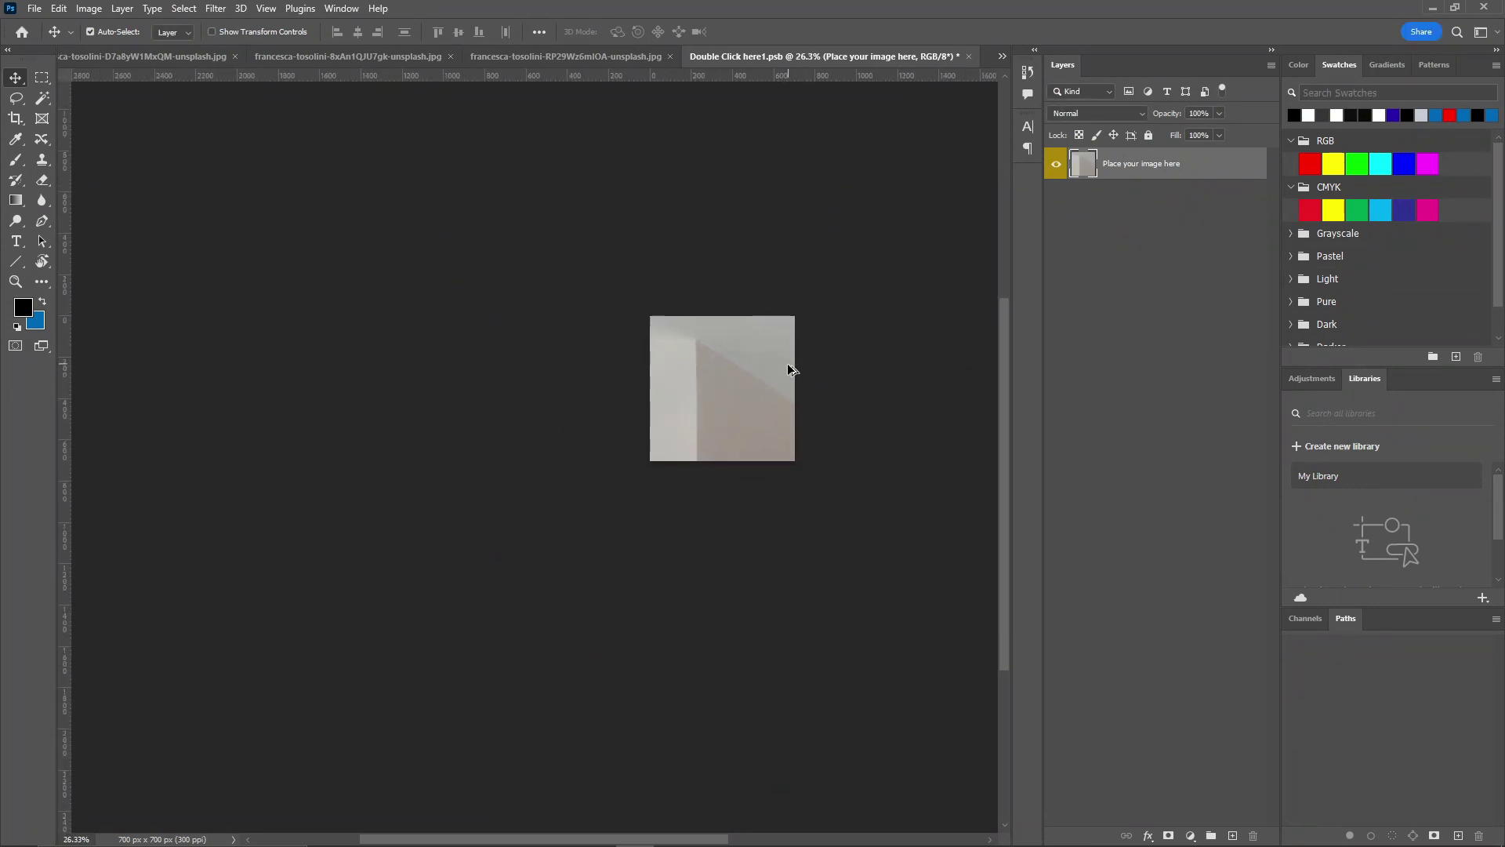
Scale and move the kitchen photo with Free Transform to cover the square, then commit
key(ctrl+t)
scroll(673, 341, down, 3)
key(alt+space)
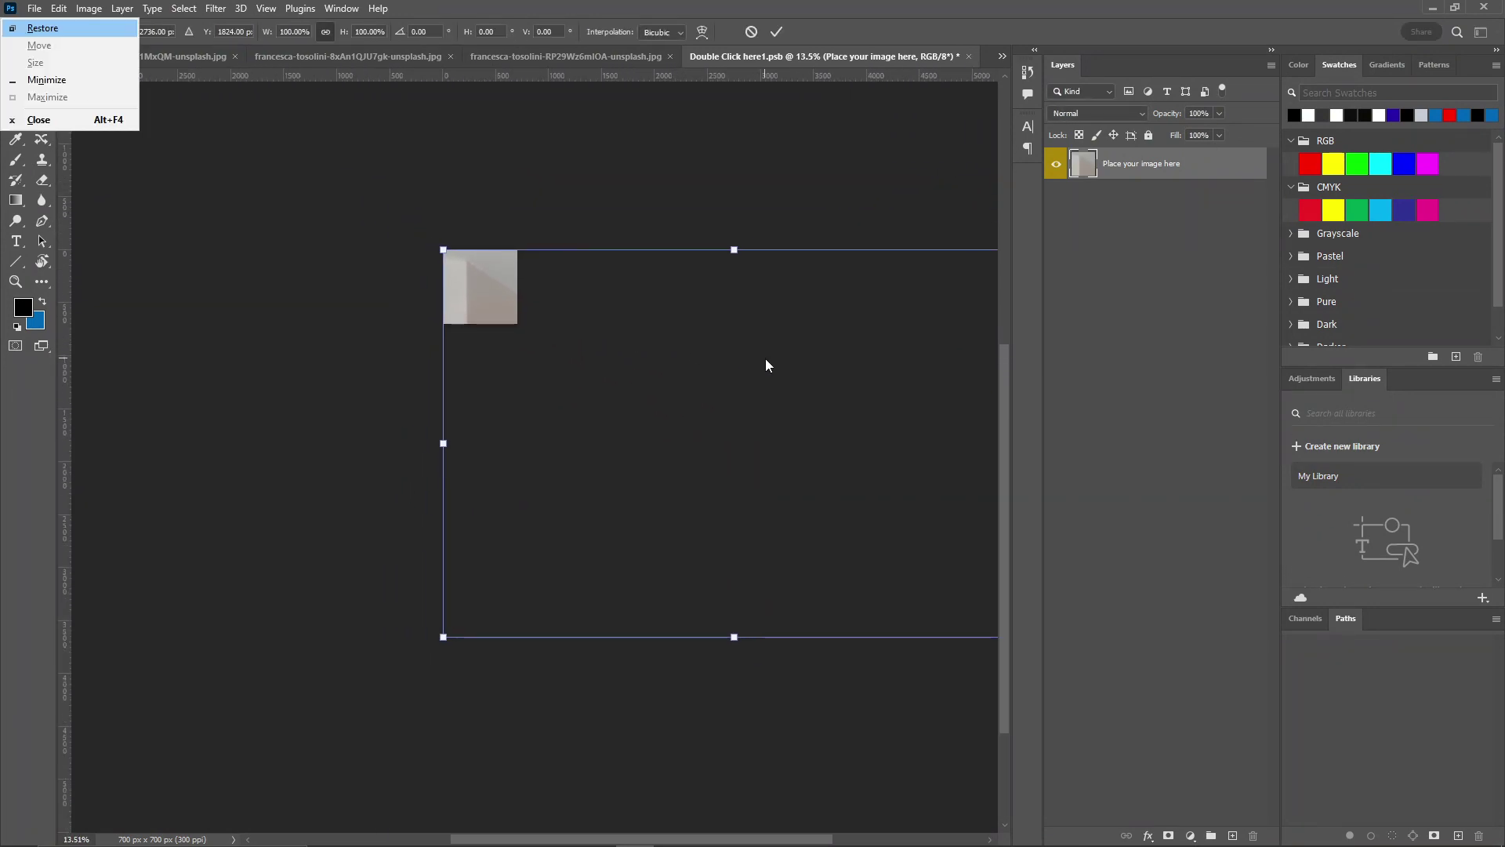
key(Escape)
scroll(803, 427, right, 3)
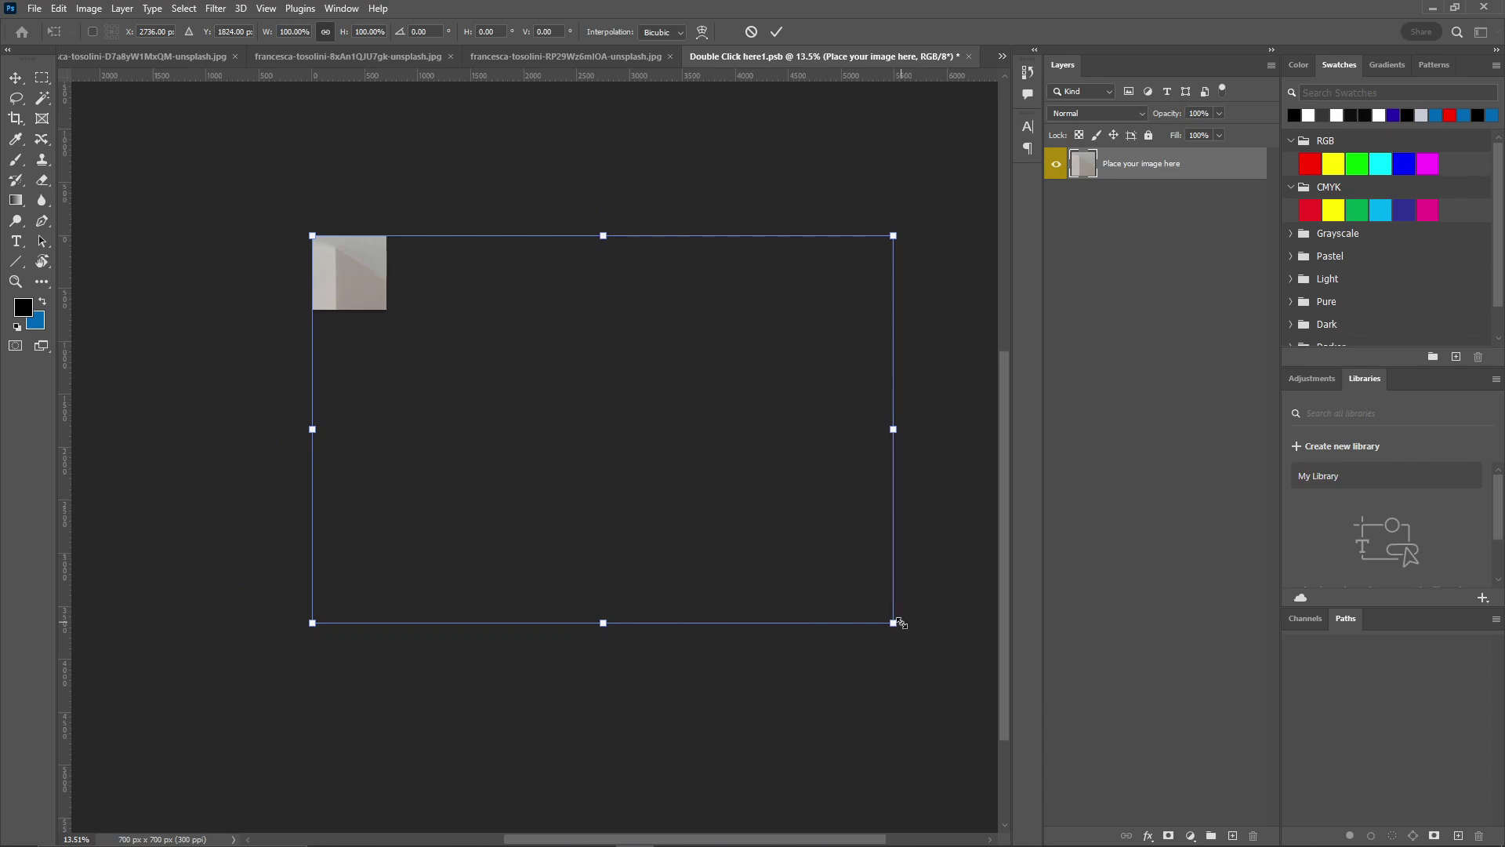
mouse_move(896, 624)
mouse_down()
mouse_move(525, 383)
mouse_move(386, 317)
mouse_up()
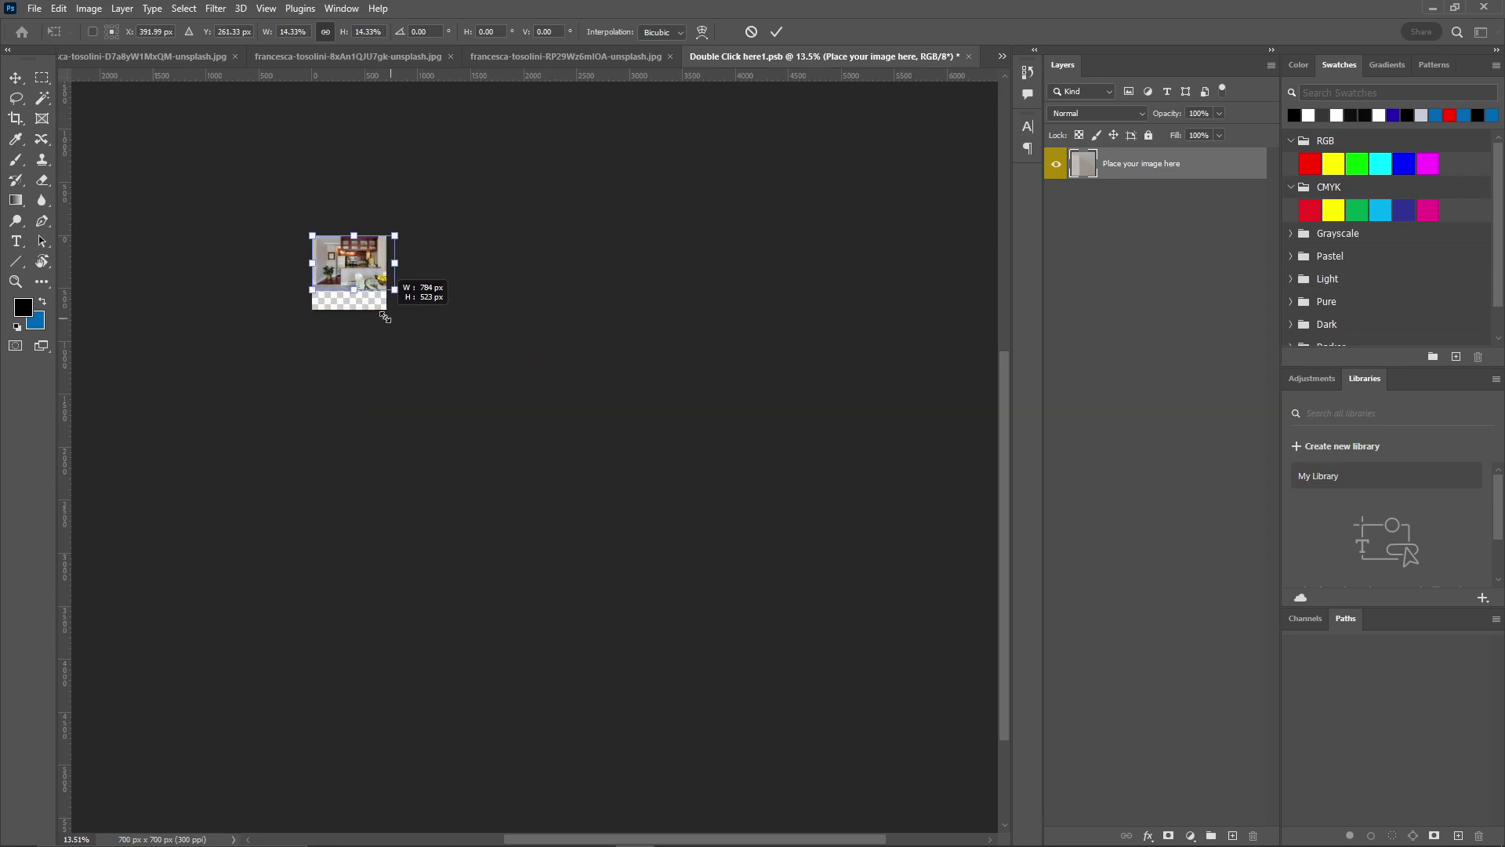
scroll(343, 279, up, 2)
scroll(343, 279, up, 3)
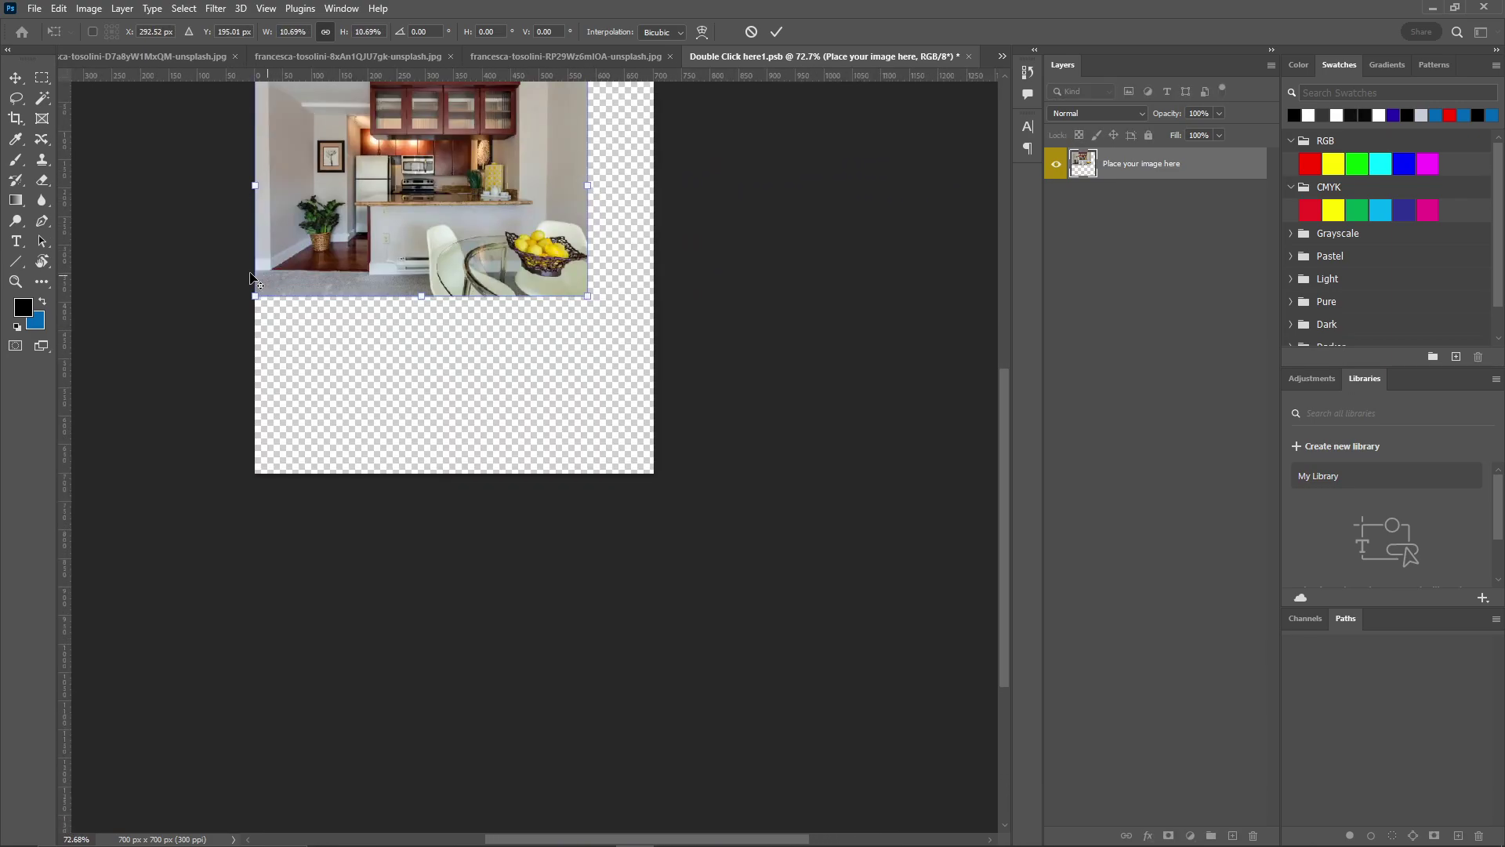
scroll(253, 280, up, 2)
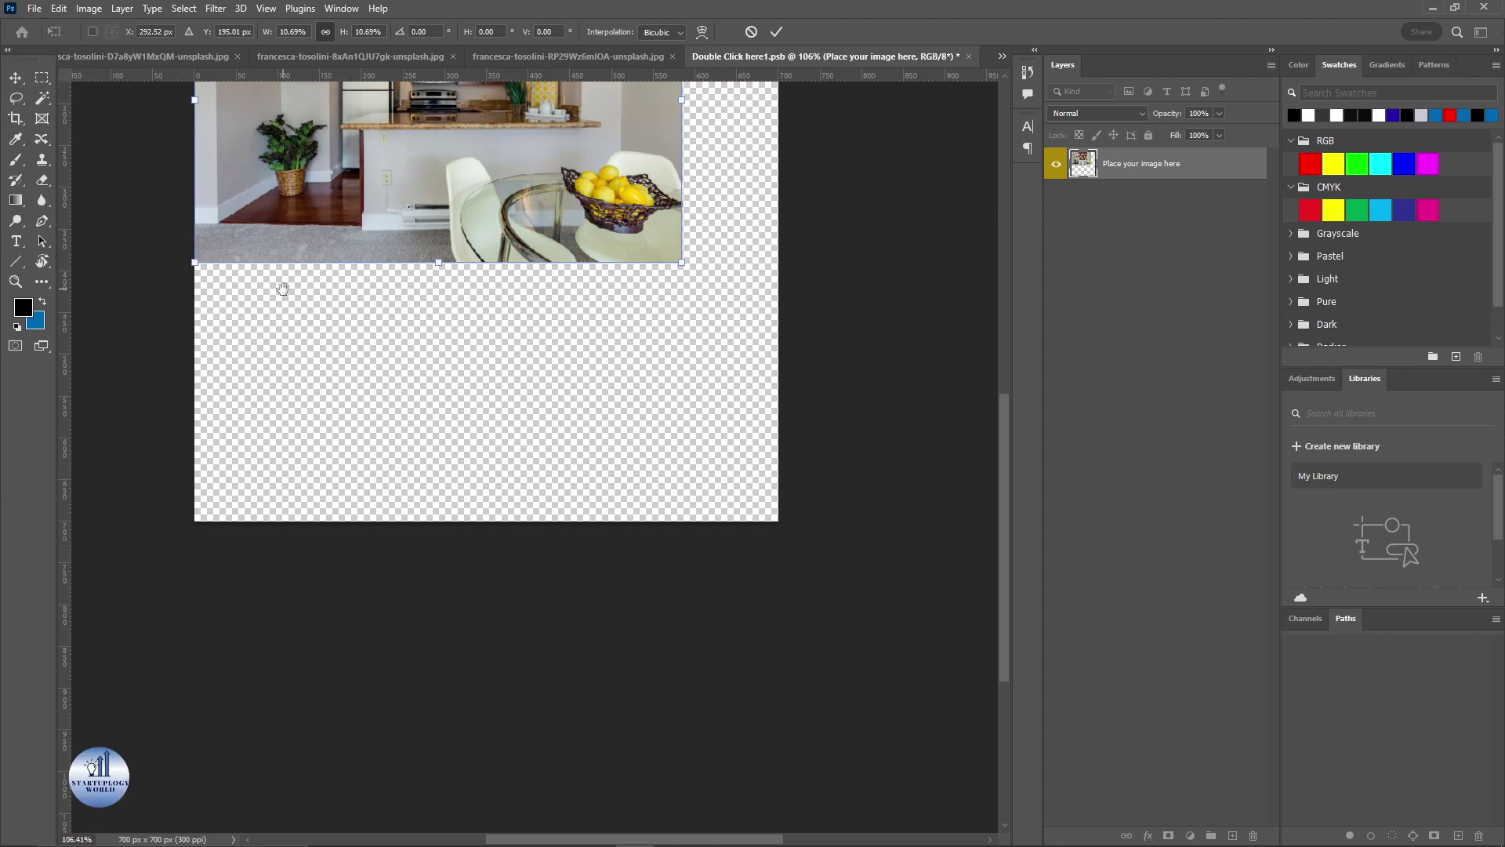
drag(283, 288, 373, 426)
mouse_move(565, 259)
mouse_down()
mouse_move(572, 406)
mouse_move(564, 243)
mouse_up()
mouse_move(612, 460)
mouse_down()
mouse_move(553, 577)
mouse_move(607, 501)
mouse_up()
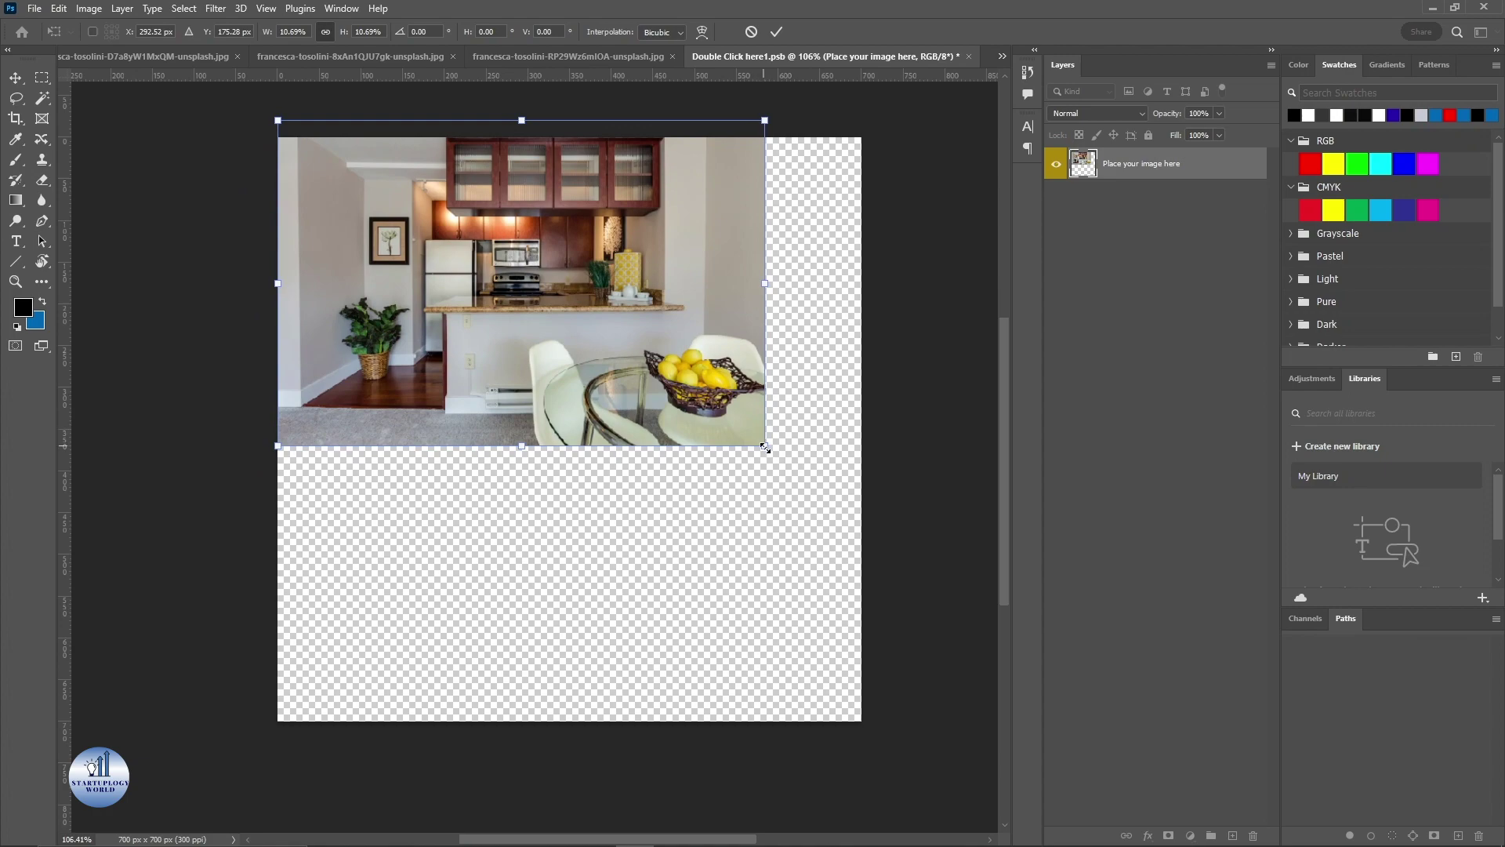
drag(764, 446, 973, 571)
drag(725, 483, 711, 606)
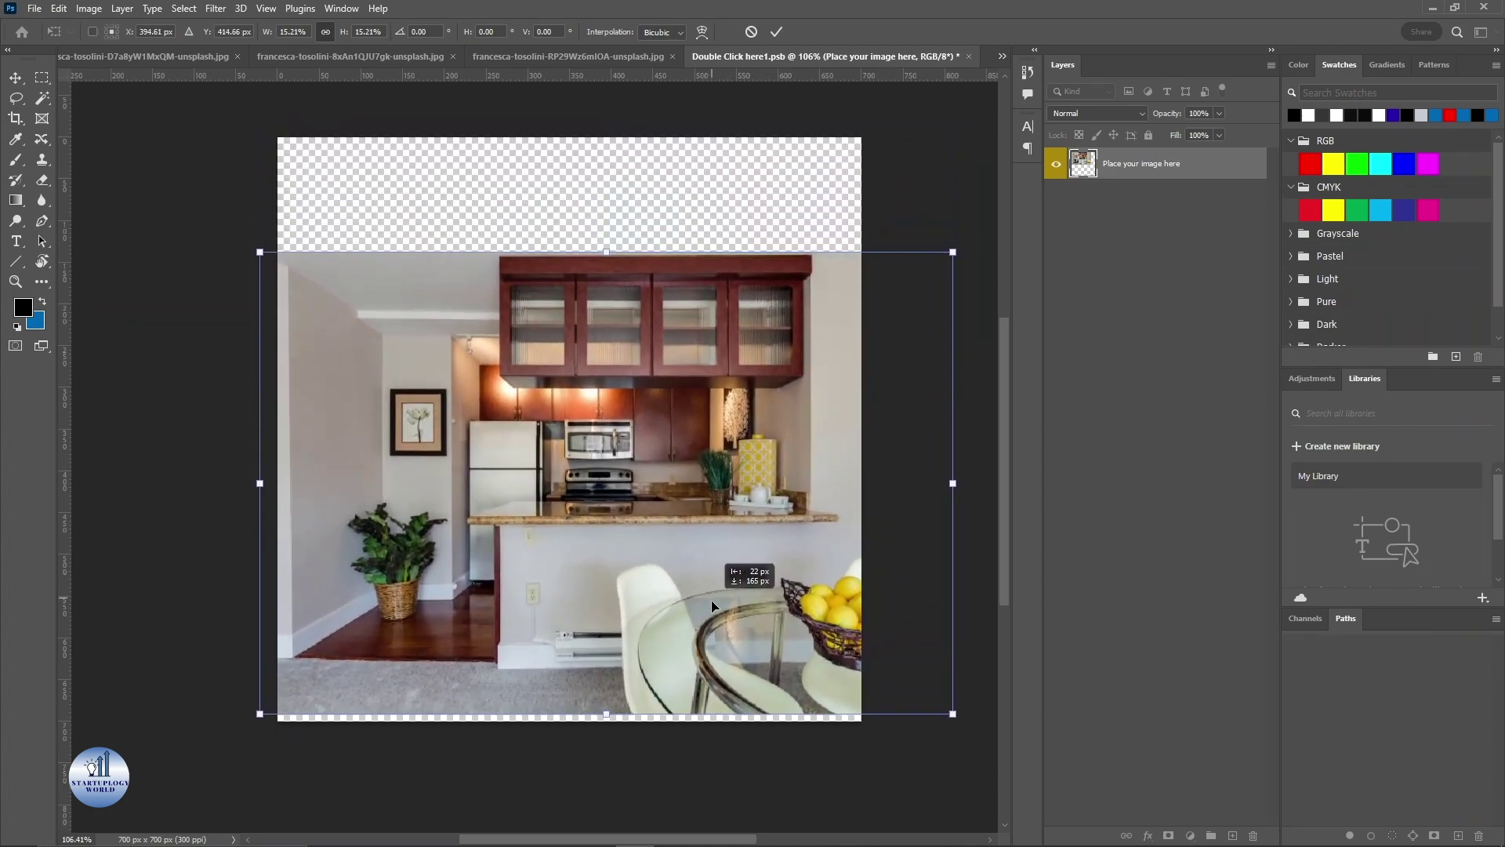
drag(673, 252, 673, 134)
drag(659, 378, 486, 378)
key(Return)
Close the placeholder saving its changes and return to the flyer document
click(971, 57)
click(672, 318)
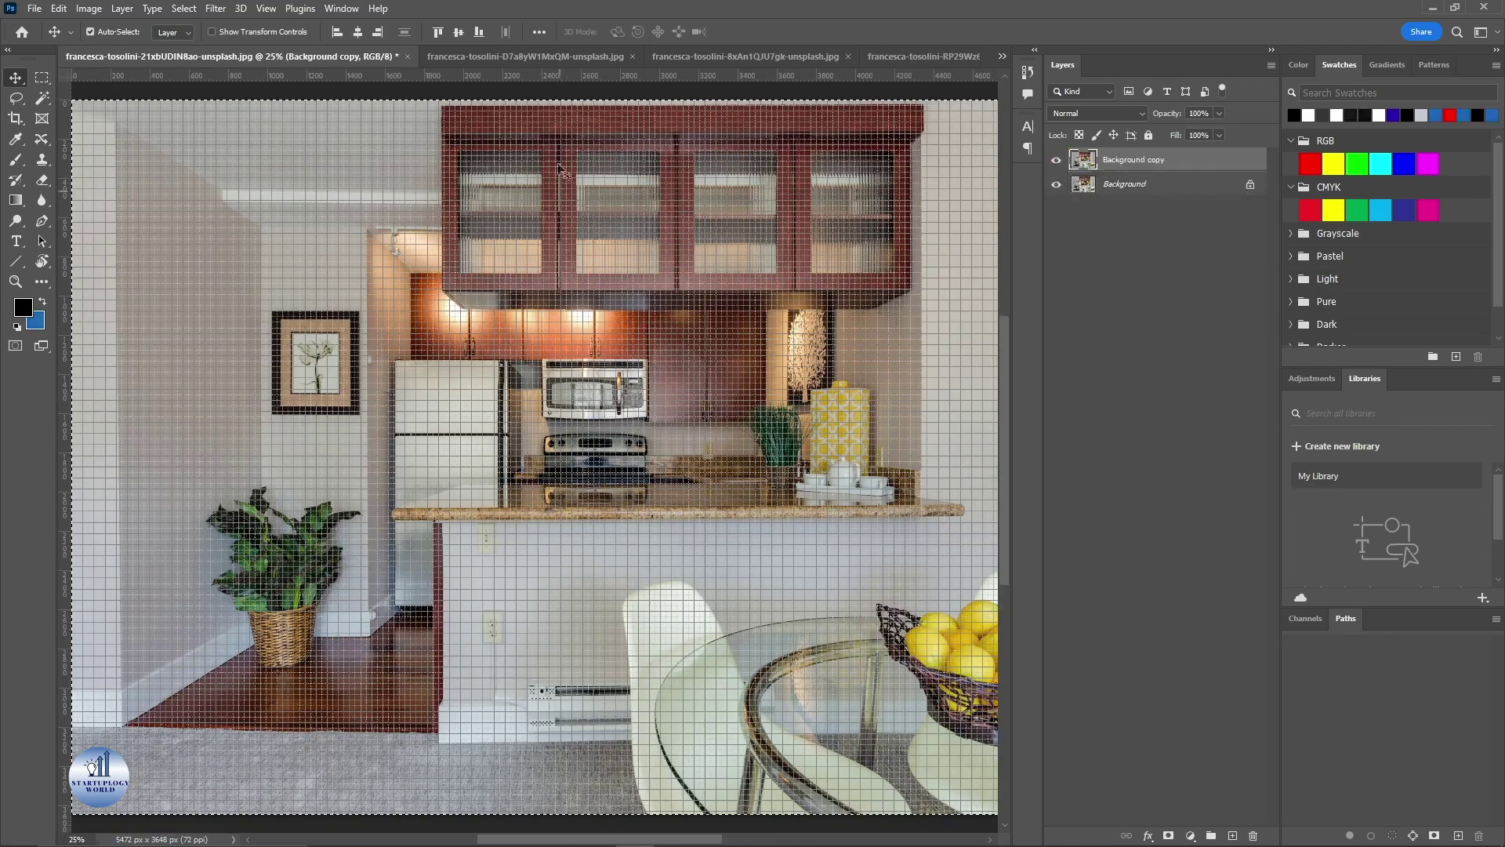
click(1000, 56)
click(1028, 105)
Re-save and close the first interior smart object so the kitchen photo shows in the flyer
double_click(1120, 345)
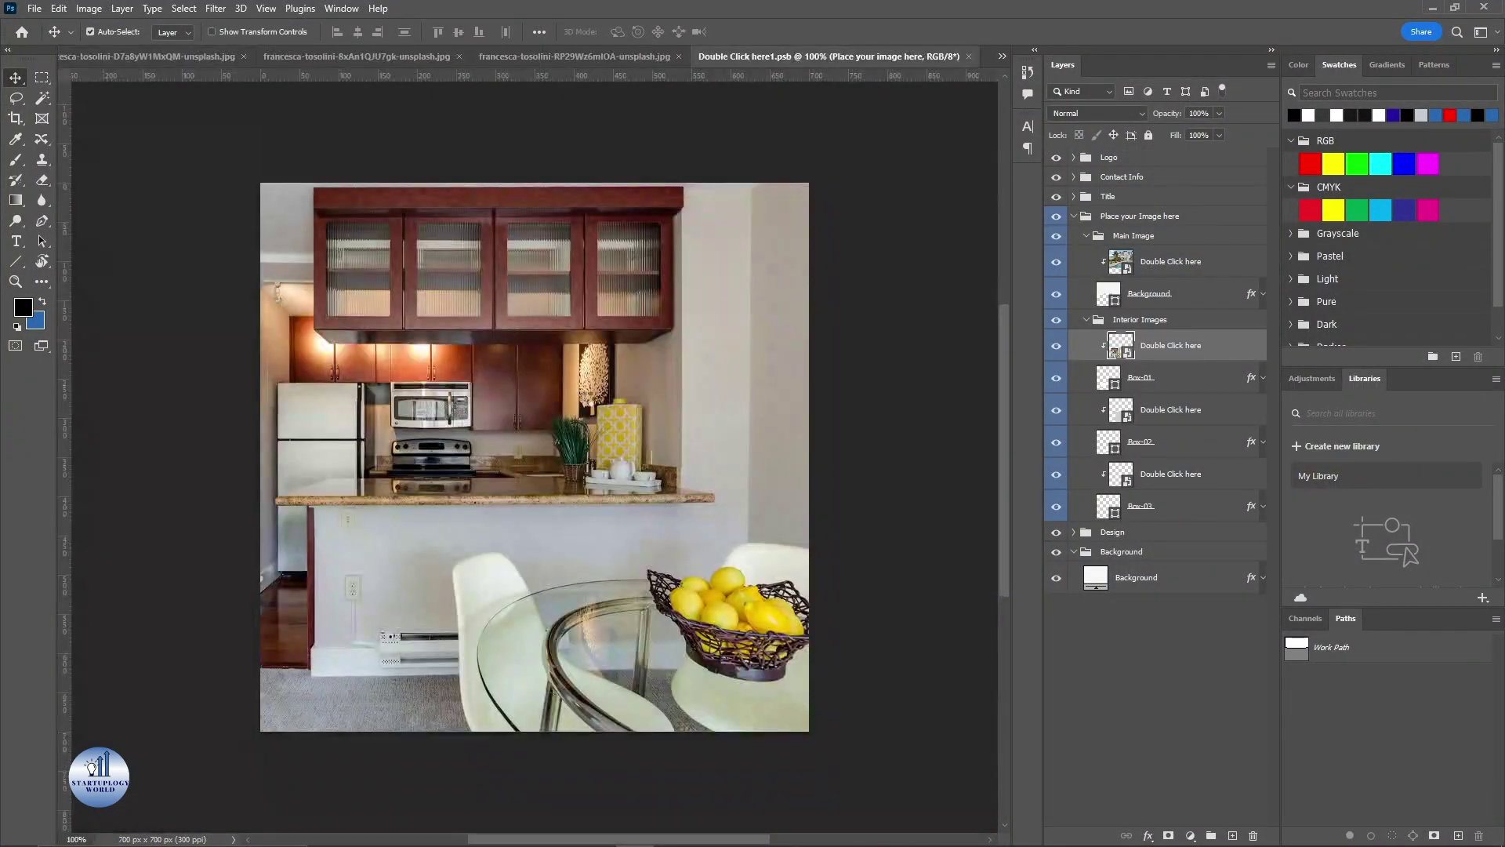
key(ctrl+t)
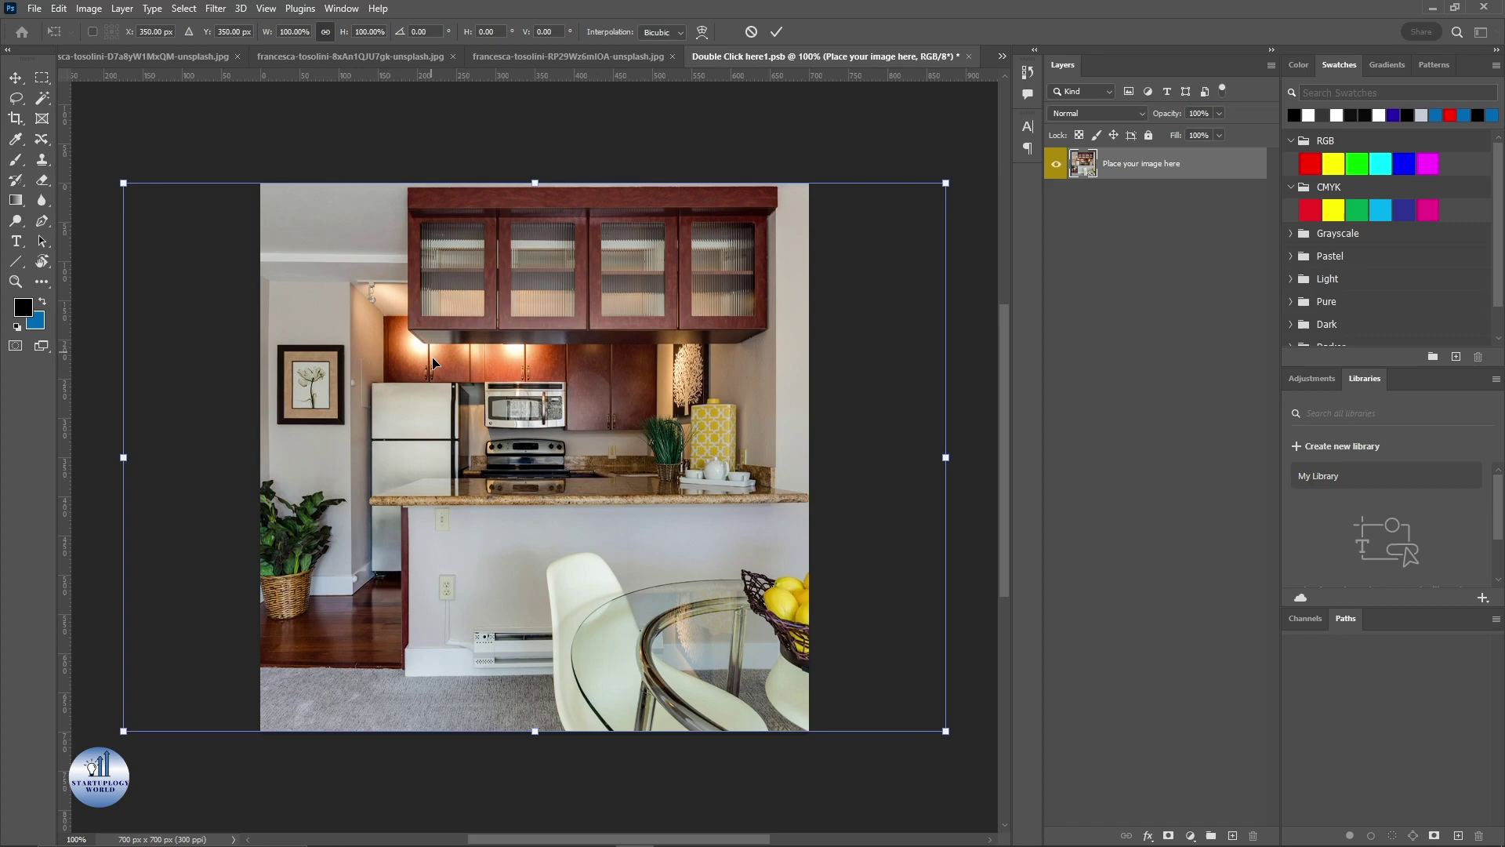
key(Return)
key(ctrl+w)
key(Return)
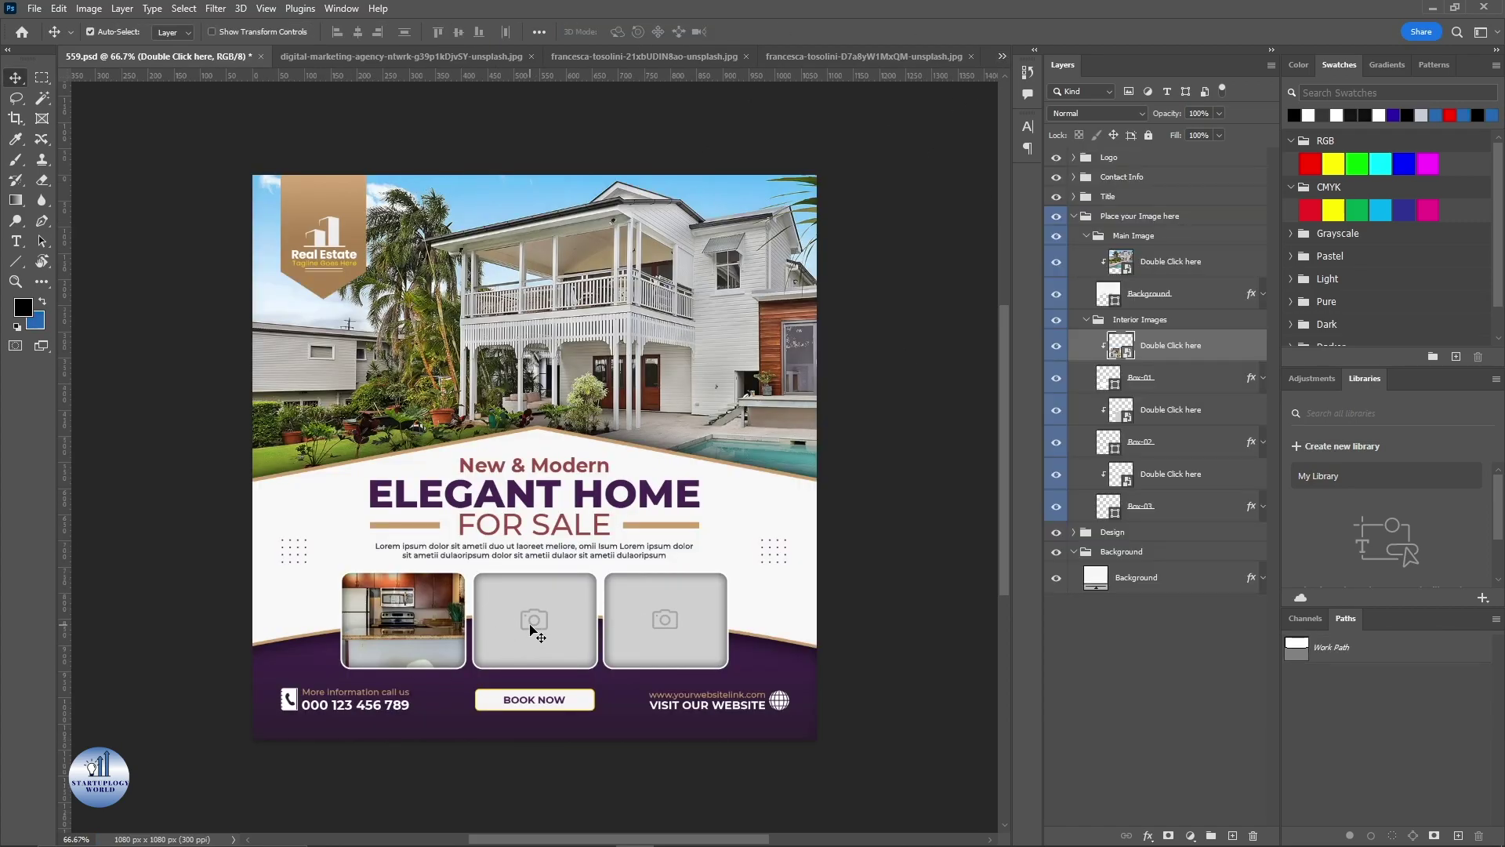
Open the second interior smart object and drag the bedroom photo onto its canvas
double_click(1119, 410)
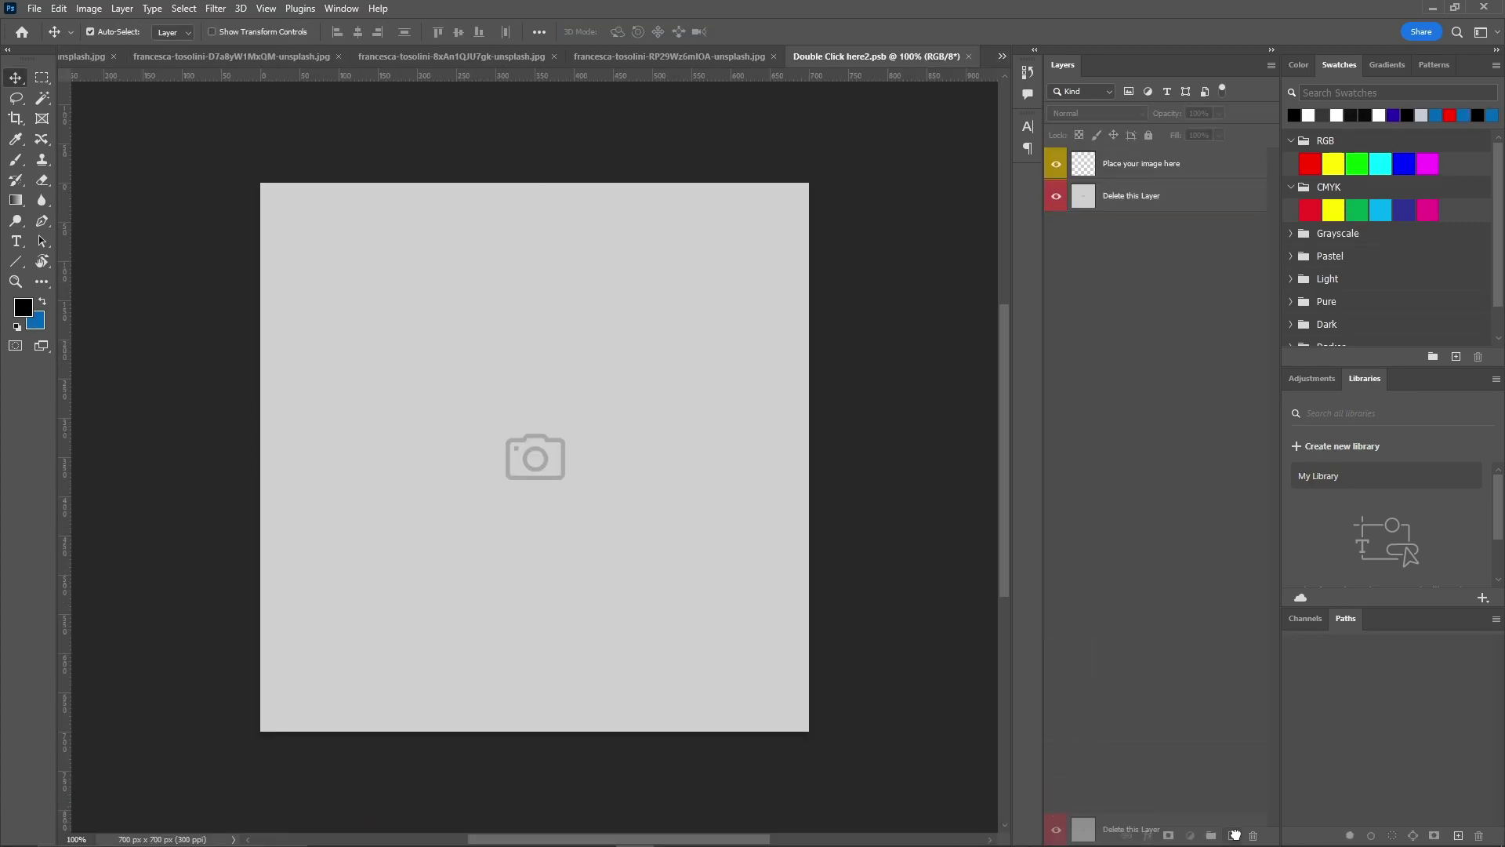
key(ctrl+Tab)
mouse_move(648, 364)
mouse_down()
mouse_move(780, 522)
mouse_move(521, 404)
mouse_move(545, 456)
mouse_move(572, 432)
mouse_up()
scroll(522, 403, up, 3)
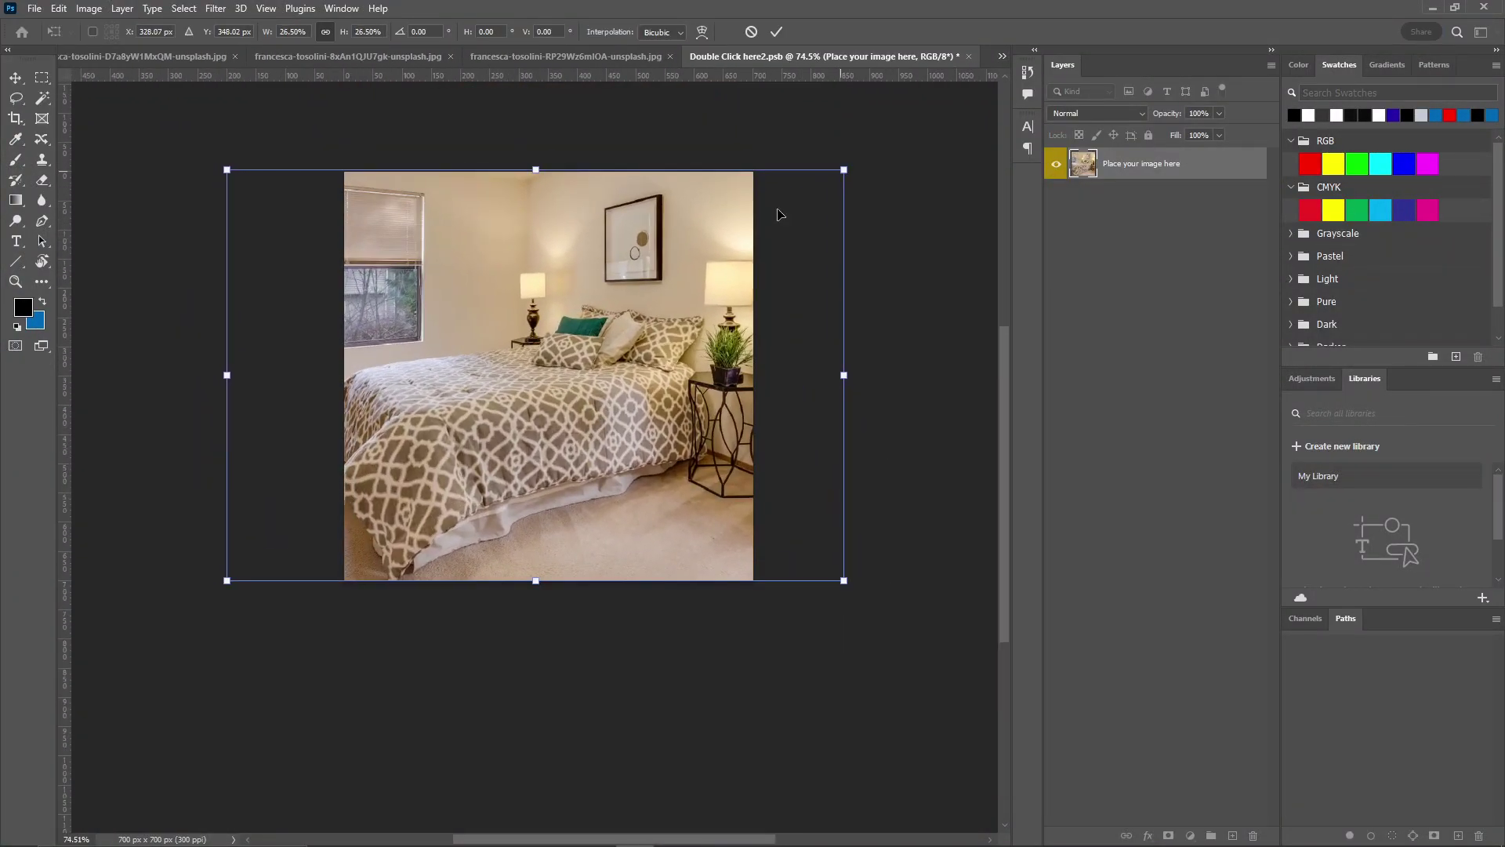
click(777, 31)
Commit the bedroom photo, save the placeholder, and return to the flyer
click(1002, 55)
click(672, 318)
click(1003, 55)
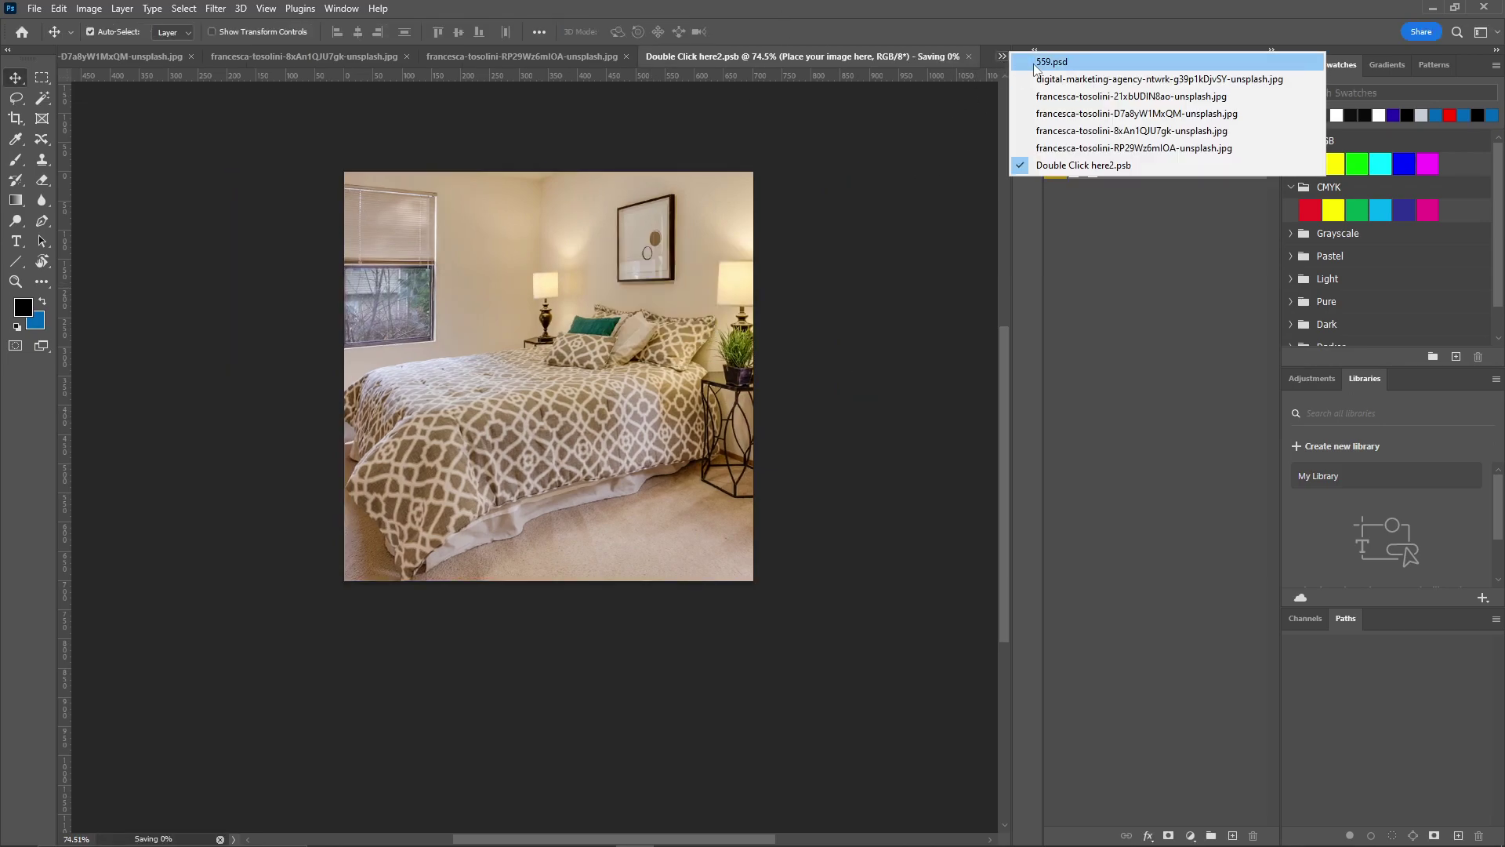
click(1059, 58)
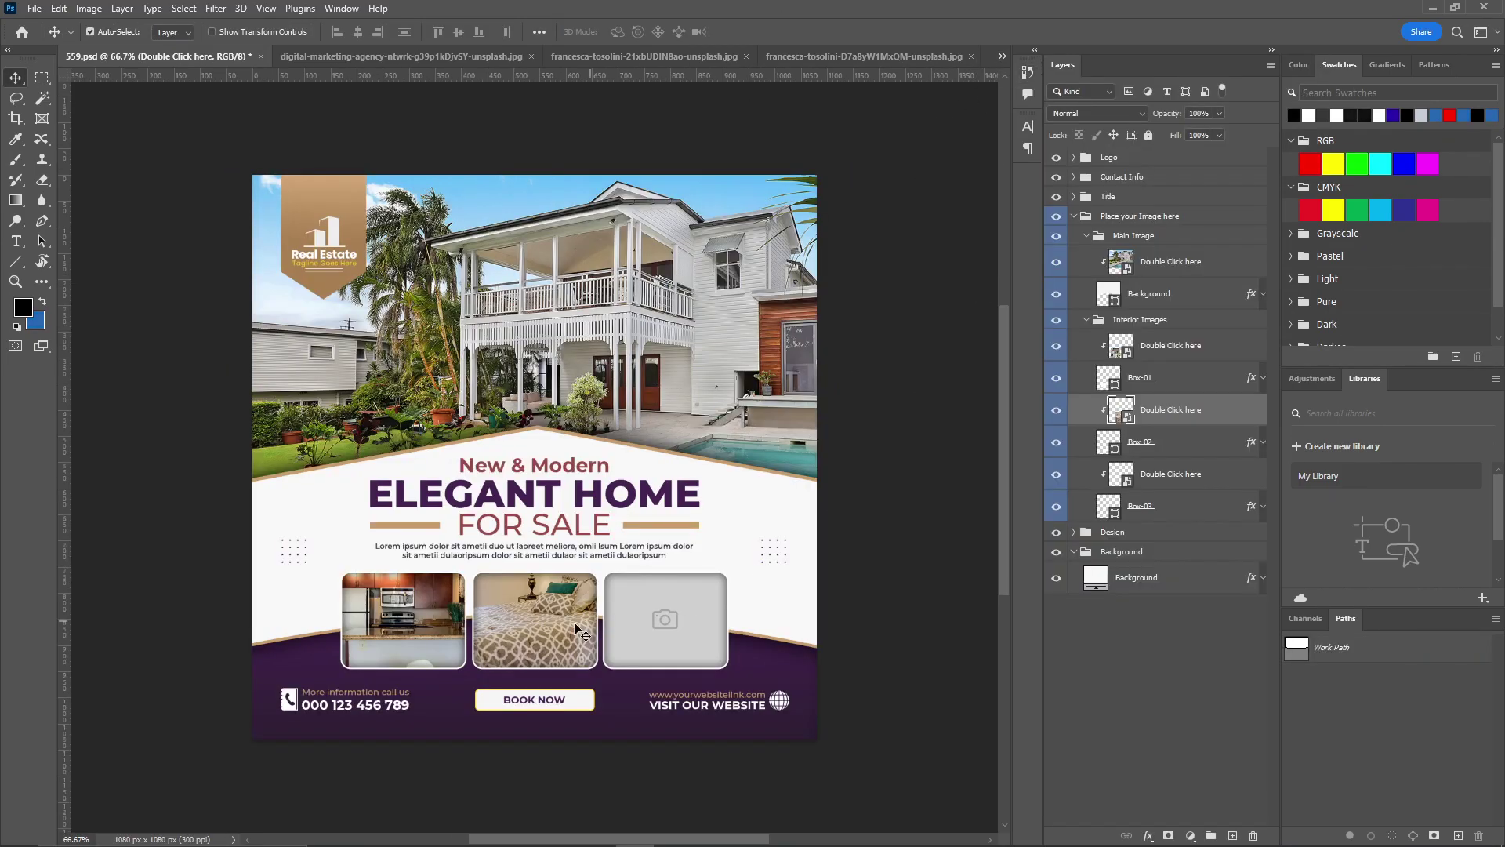
Nudge the bedroom photo lower in the second smart object, save, close, and return to the flyer
double_click(1119, 410)
drag(683, 349, 674, 343)
click(776, 32)
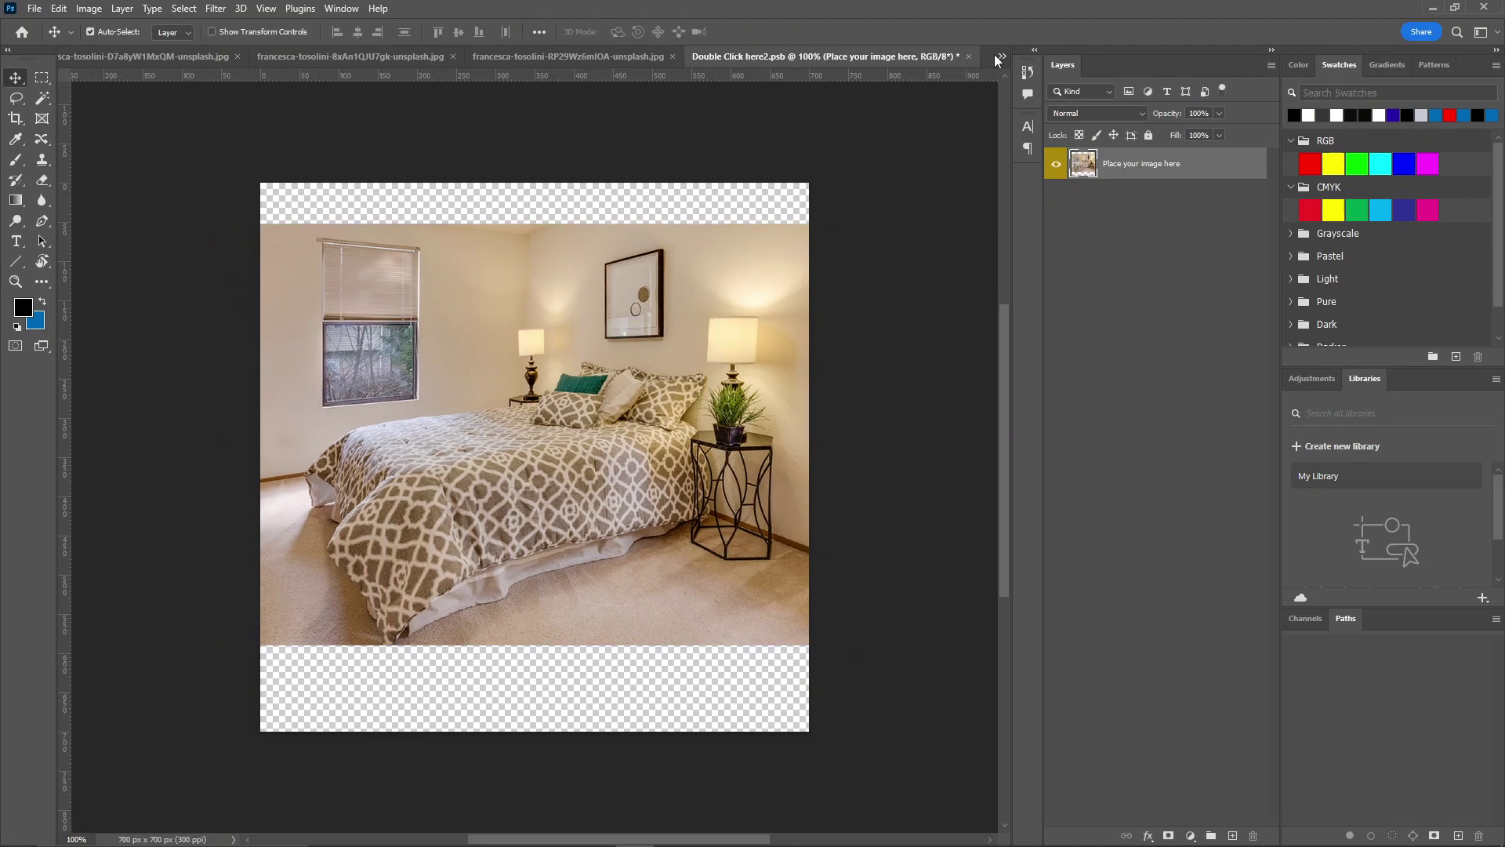
key(ctrl+w)
key(Return)
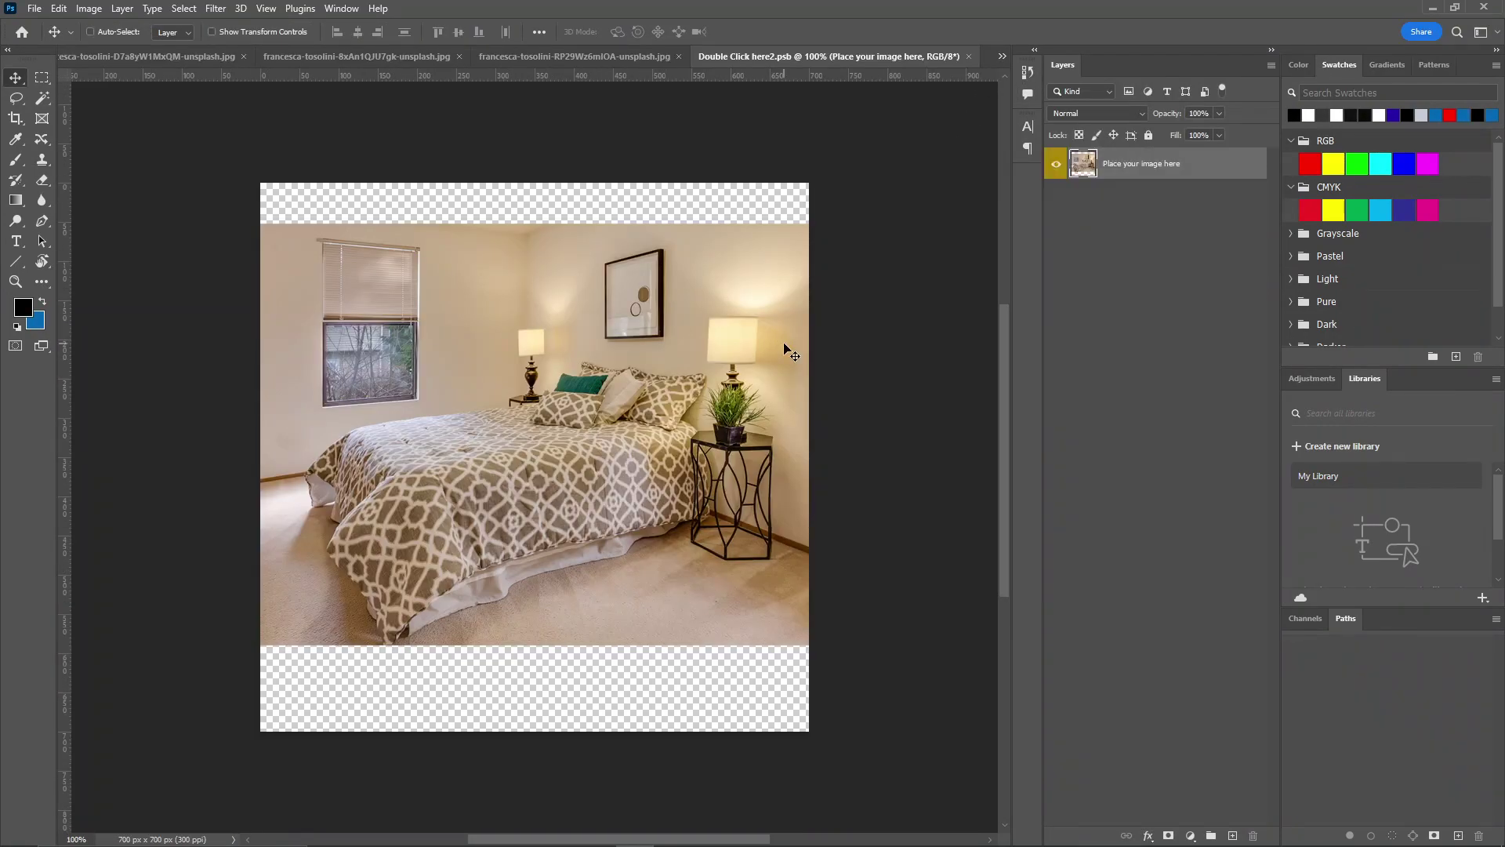
key(Return)
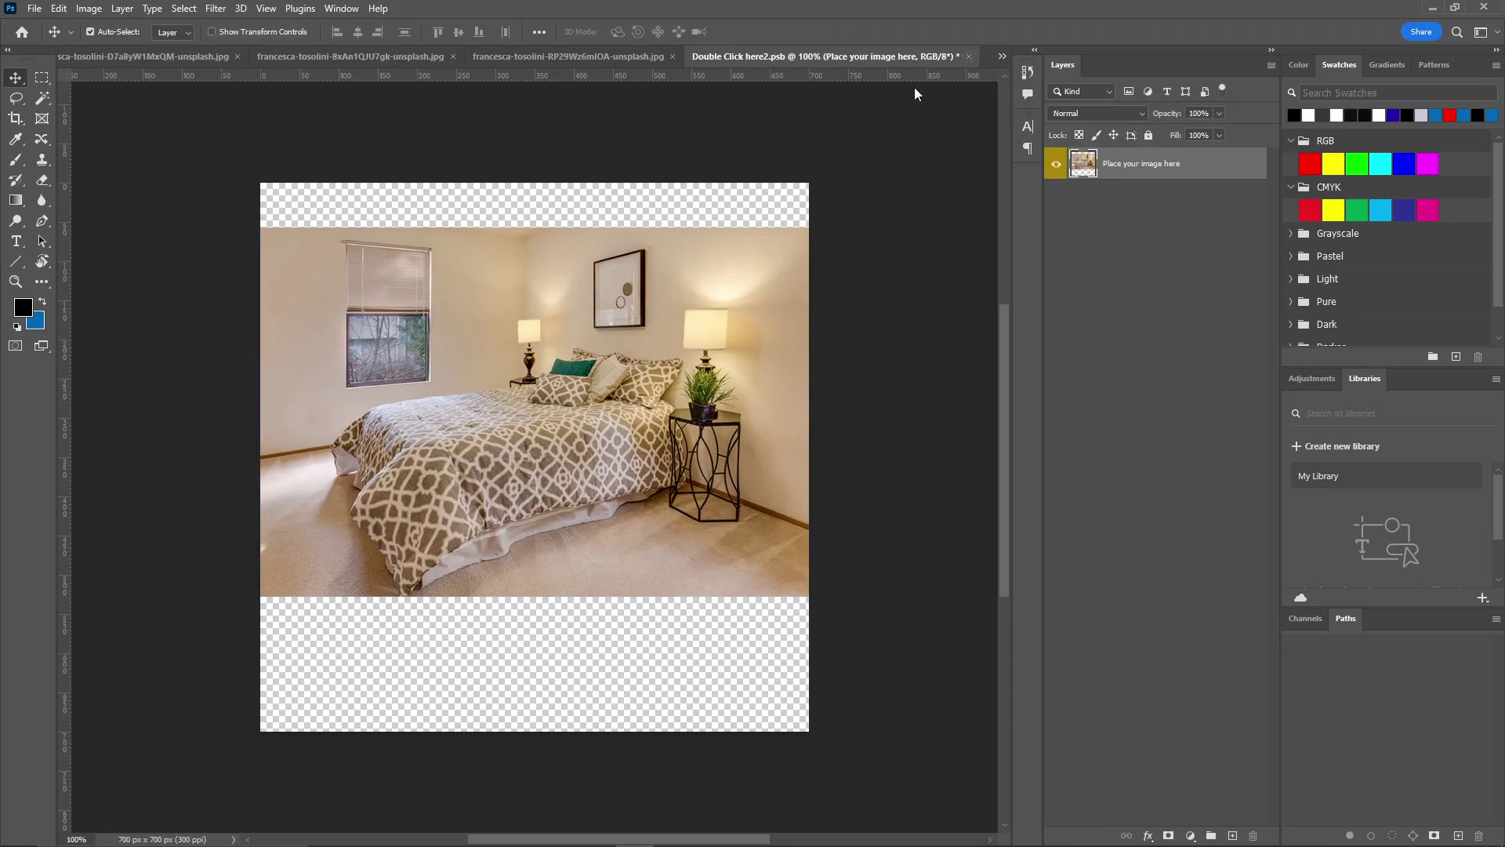
click(1001, 60)
Open the third interior smart object and drag the living-room photo into it
click(681, 628)
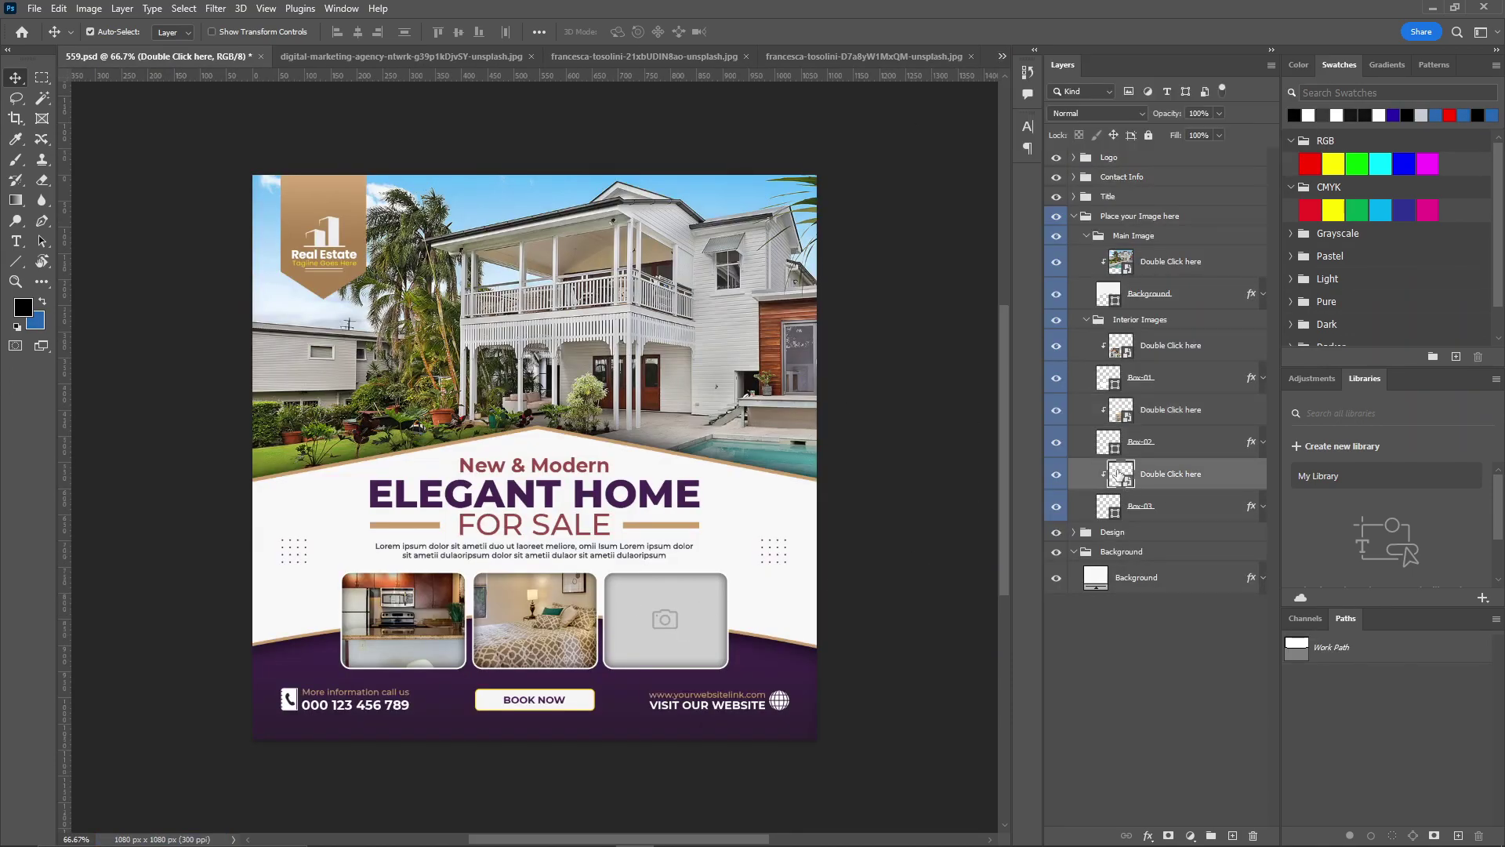
double_click(1117, 472)
mouse_move(1124, 160)
mouse_down()
mouse_move(1238, 620)
mouse_move(713, 323)
mouse_up()
key(Return)
scroll(731, 379, down, 5)
Shrink and centre the living-room photo with Free Transform to fit the square, then commit
key(ctrl+t)
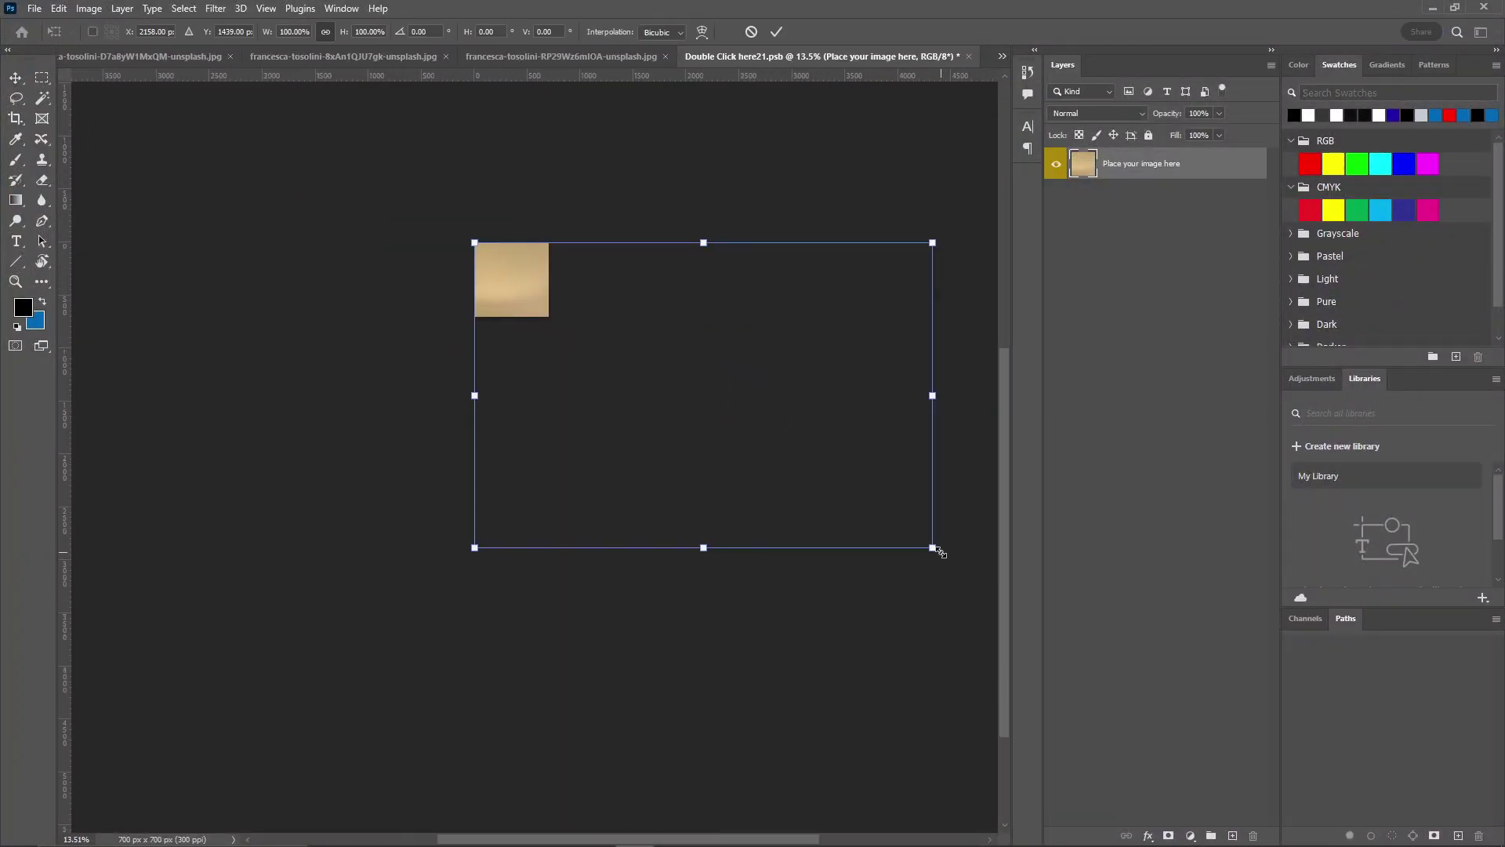
drag(939, 551, 548, 291)
scroll(499, 259, up, 5)
drag(674, 295, 674, 373)
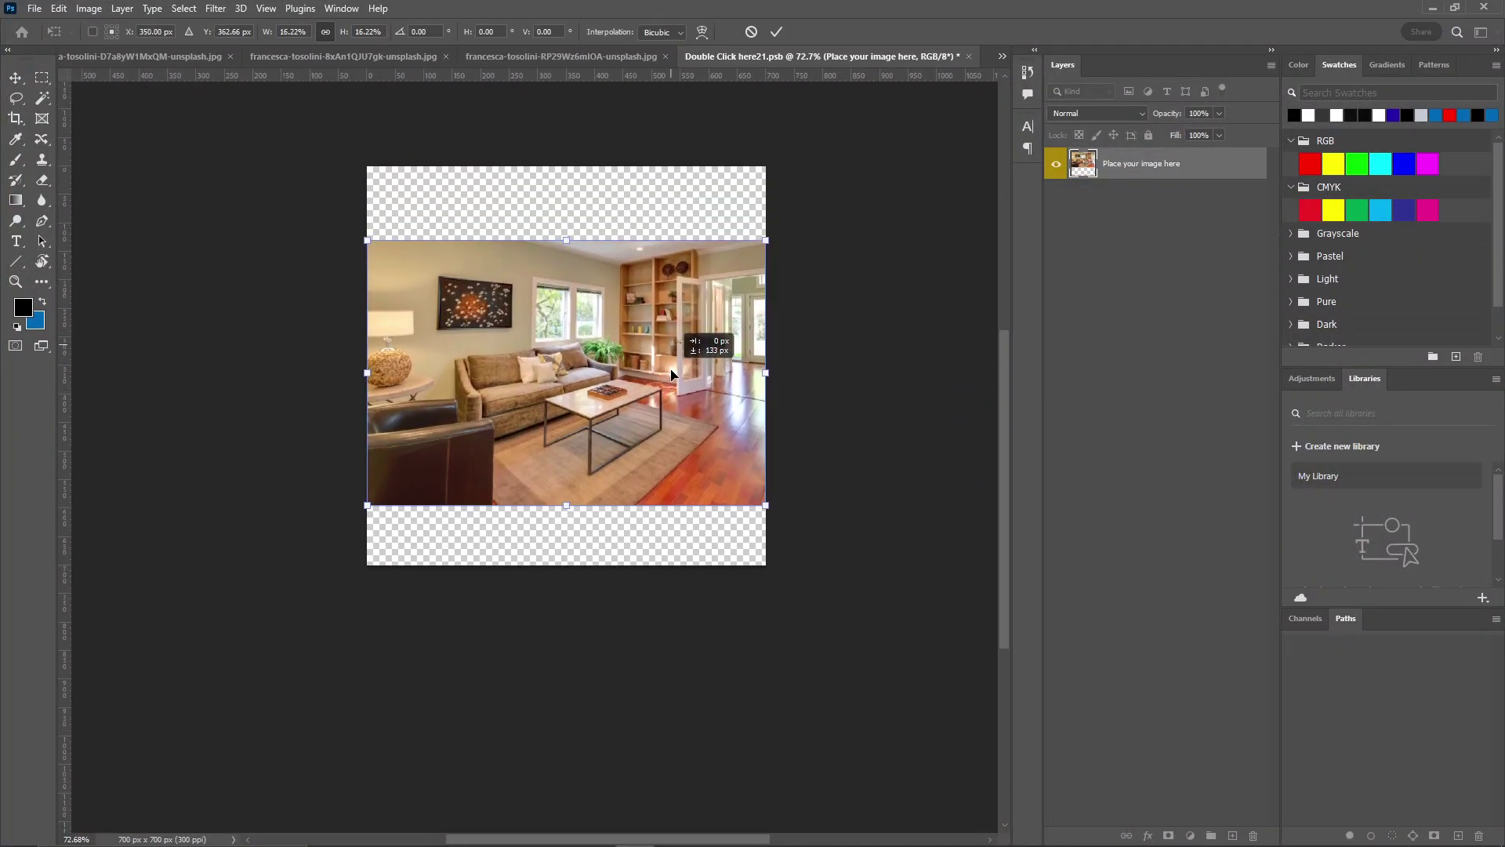
key(Return)
Save and close the image placeholder, returning to the flyer with the photo group collapsed
key(ctrl+s)
key(ctrl+w)
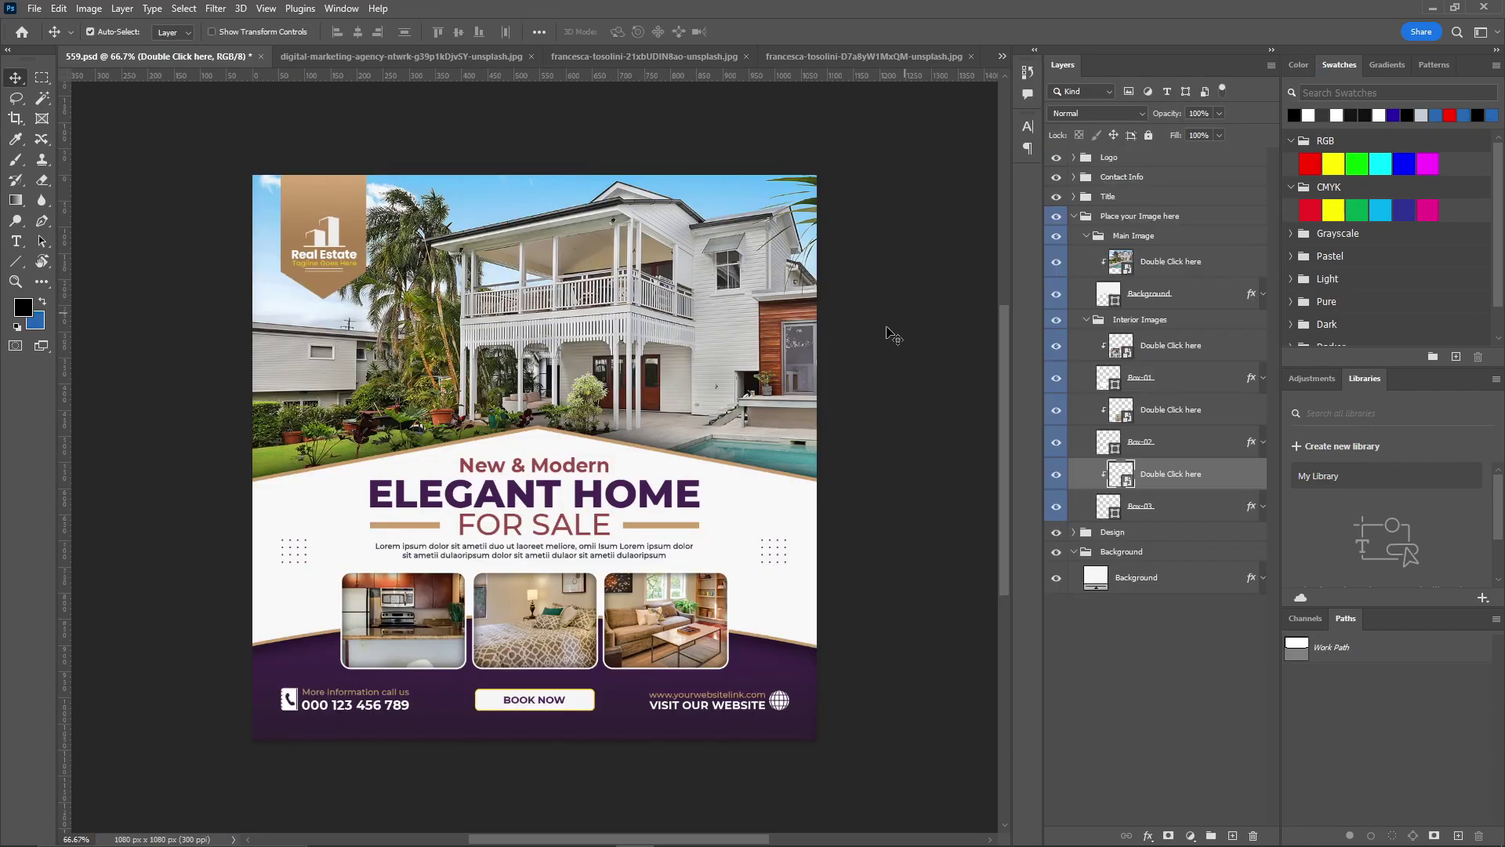
click(1074, 218)
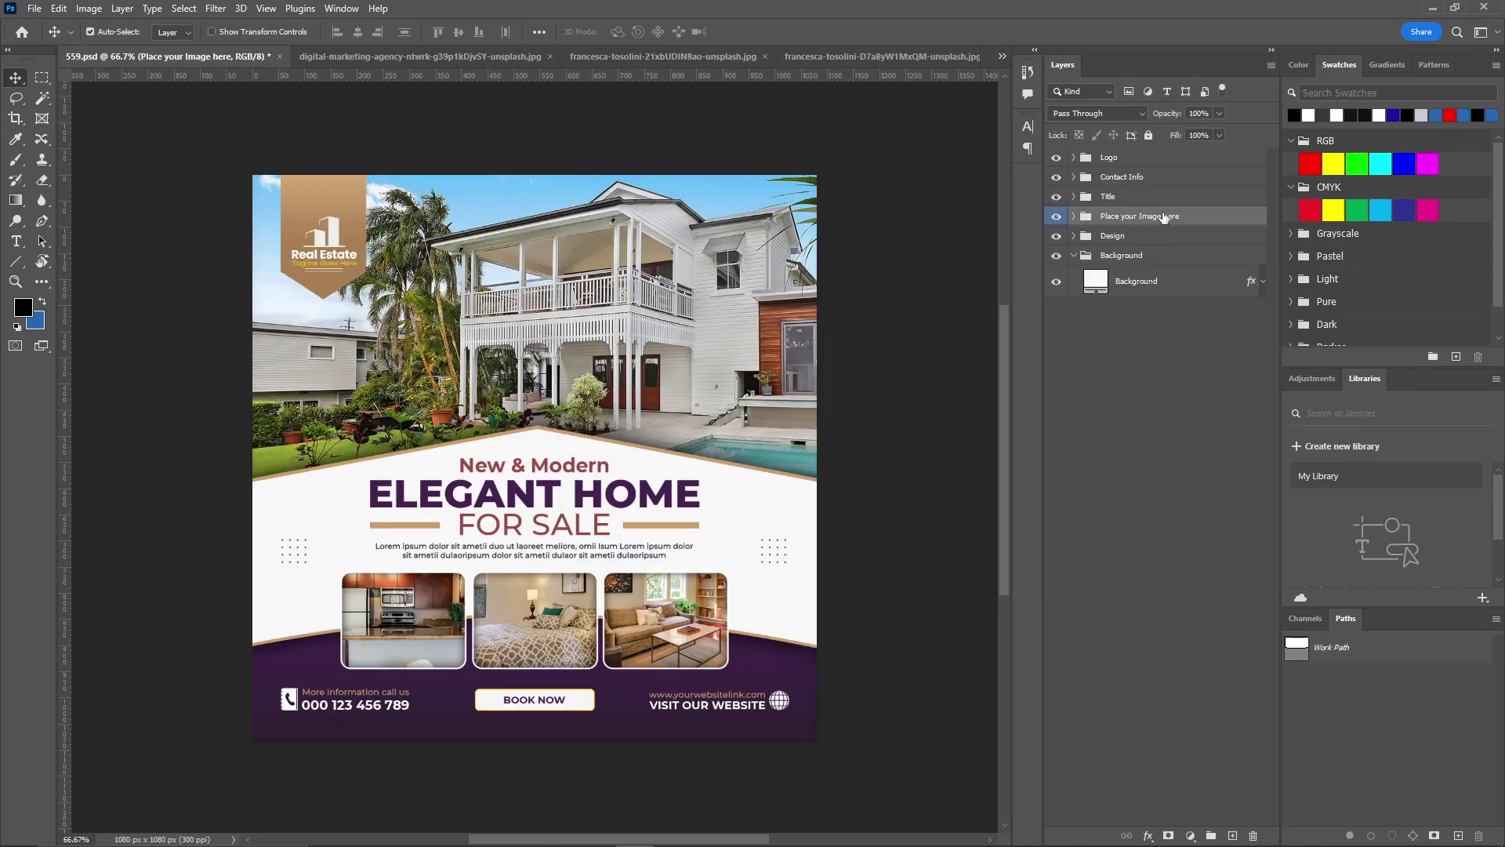
Lock the Place your Image here group, then select the Logo group
click(1147, 135)
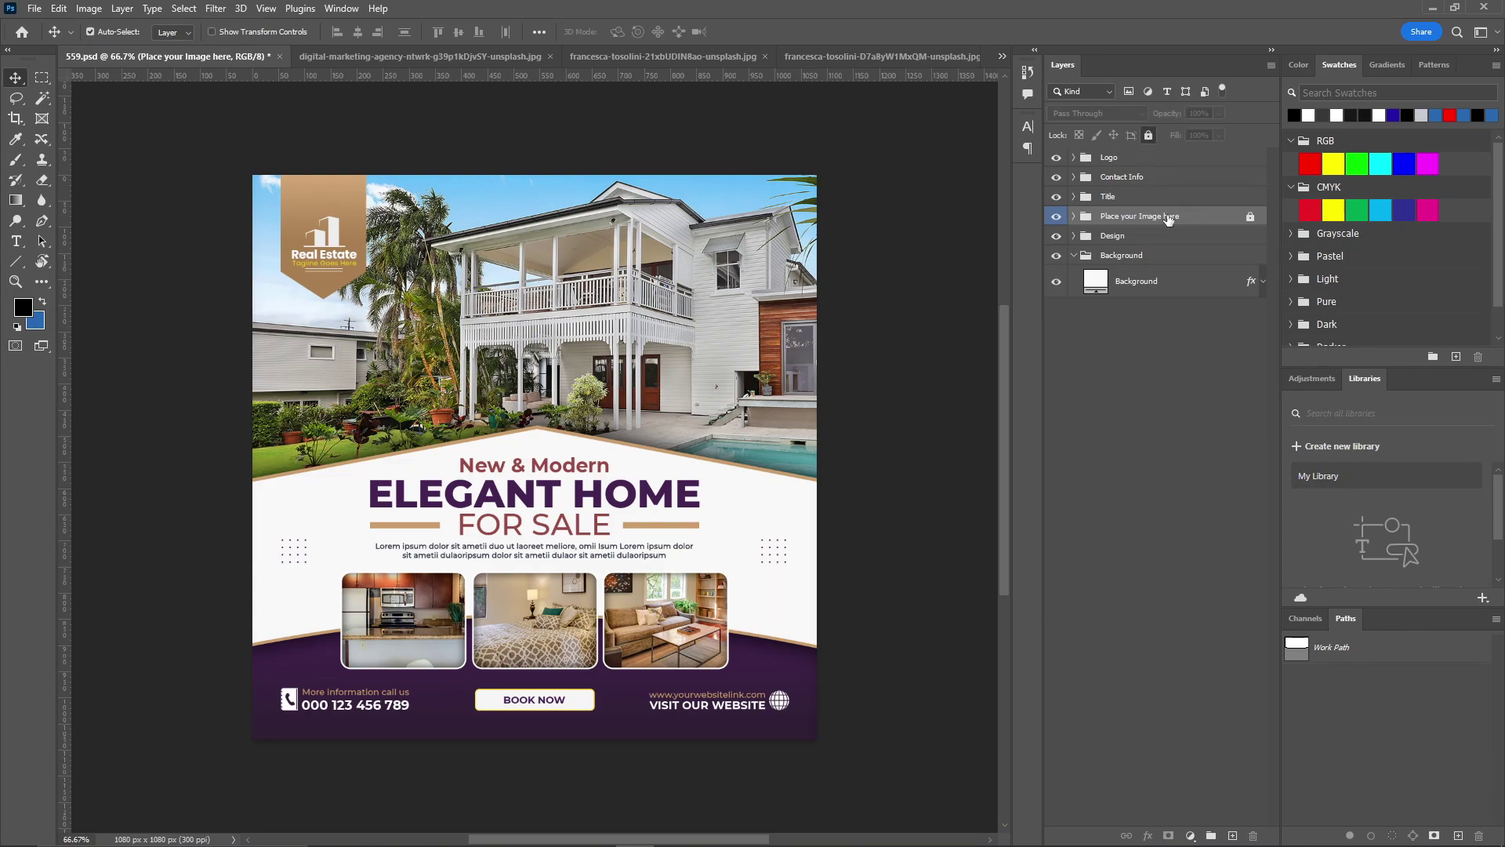
click(917, 328)
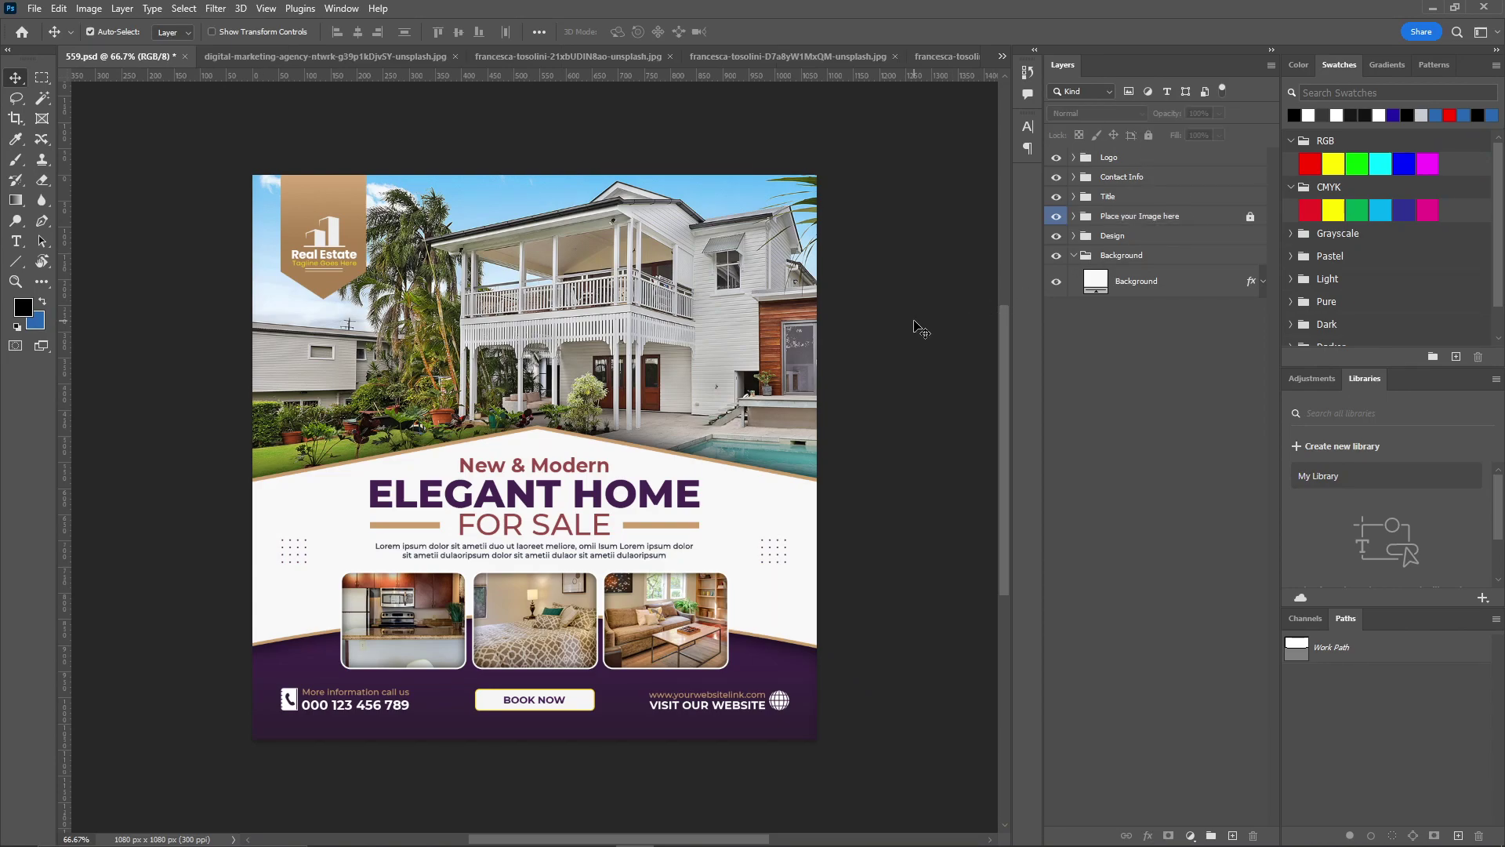
click(1110, 165)
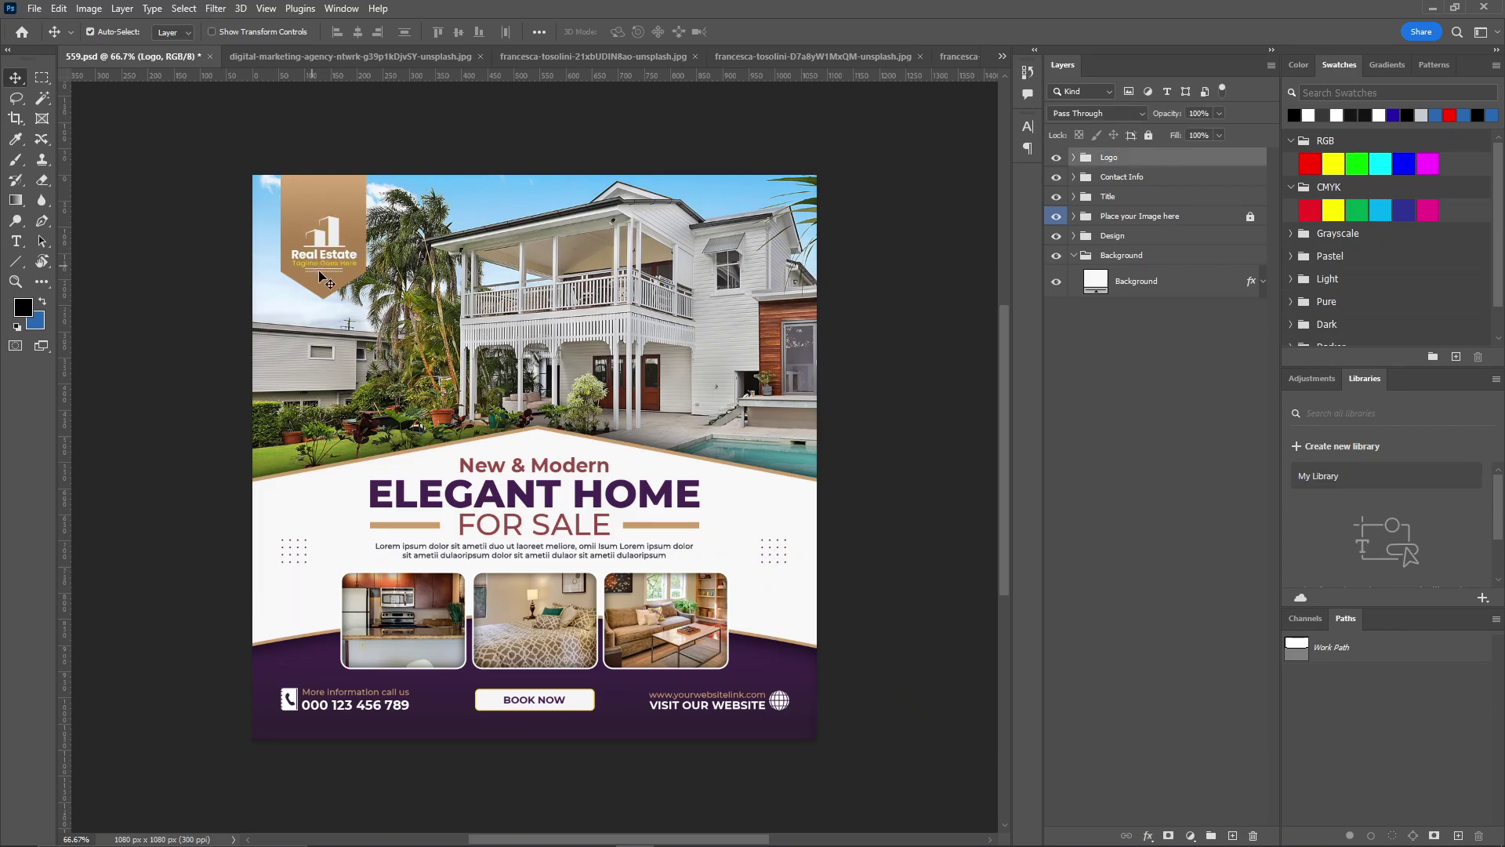
Bring the logo into view with the Type tool active and the Logo group expanded
key(t)
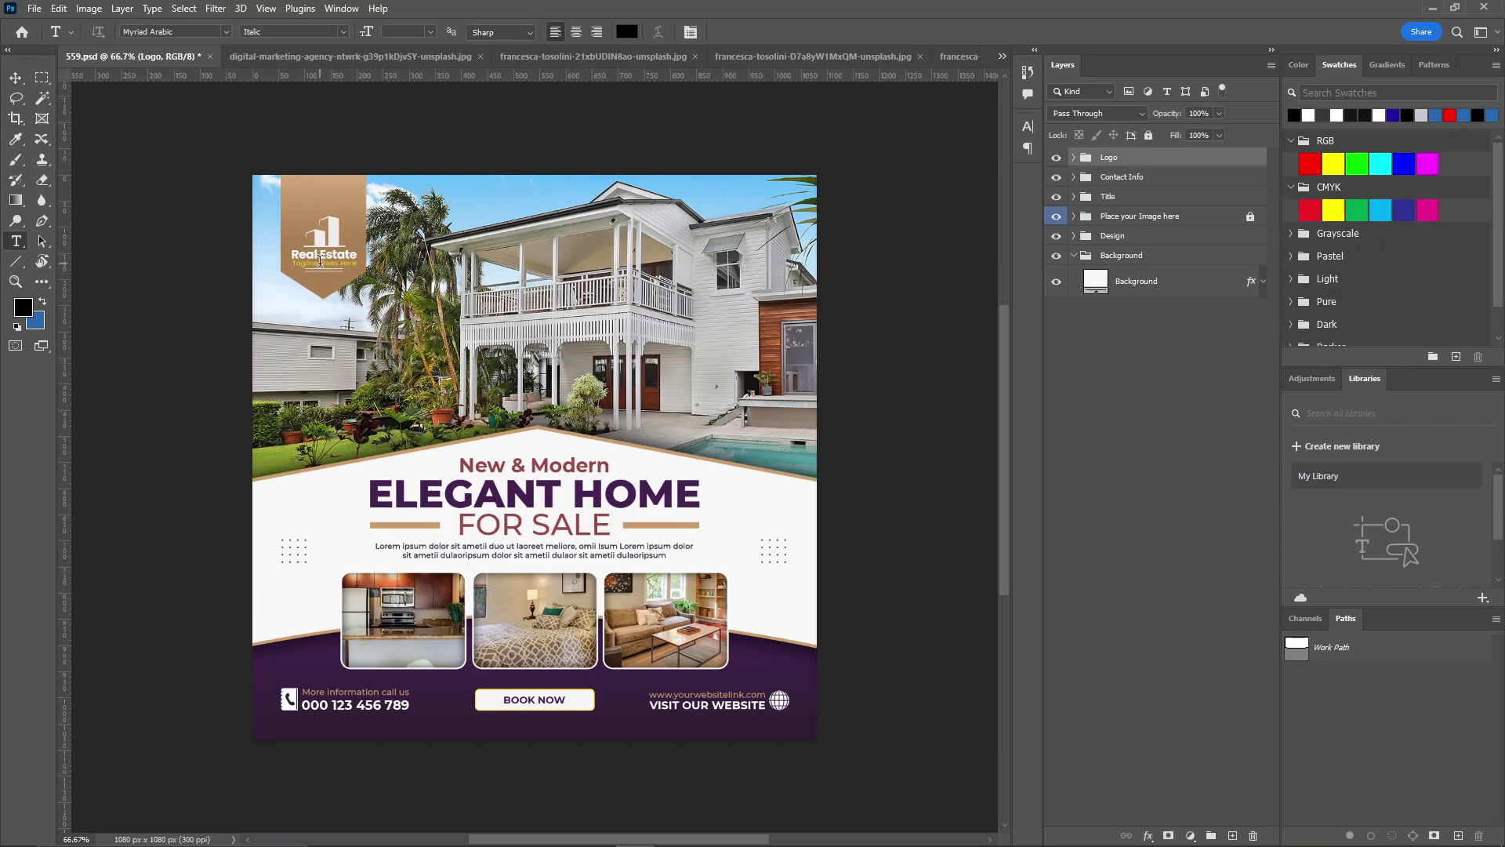
alt+scroll(294, 253, up, 1)
alt+scroll(268, 240, up, 1)
alt+scroll(247, 194, up, 1)
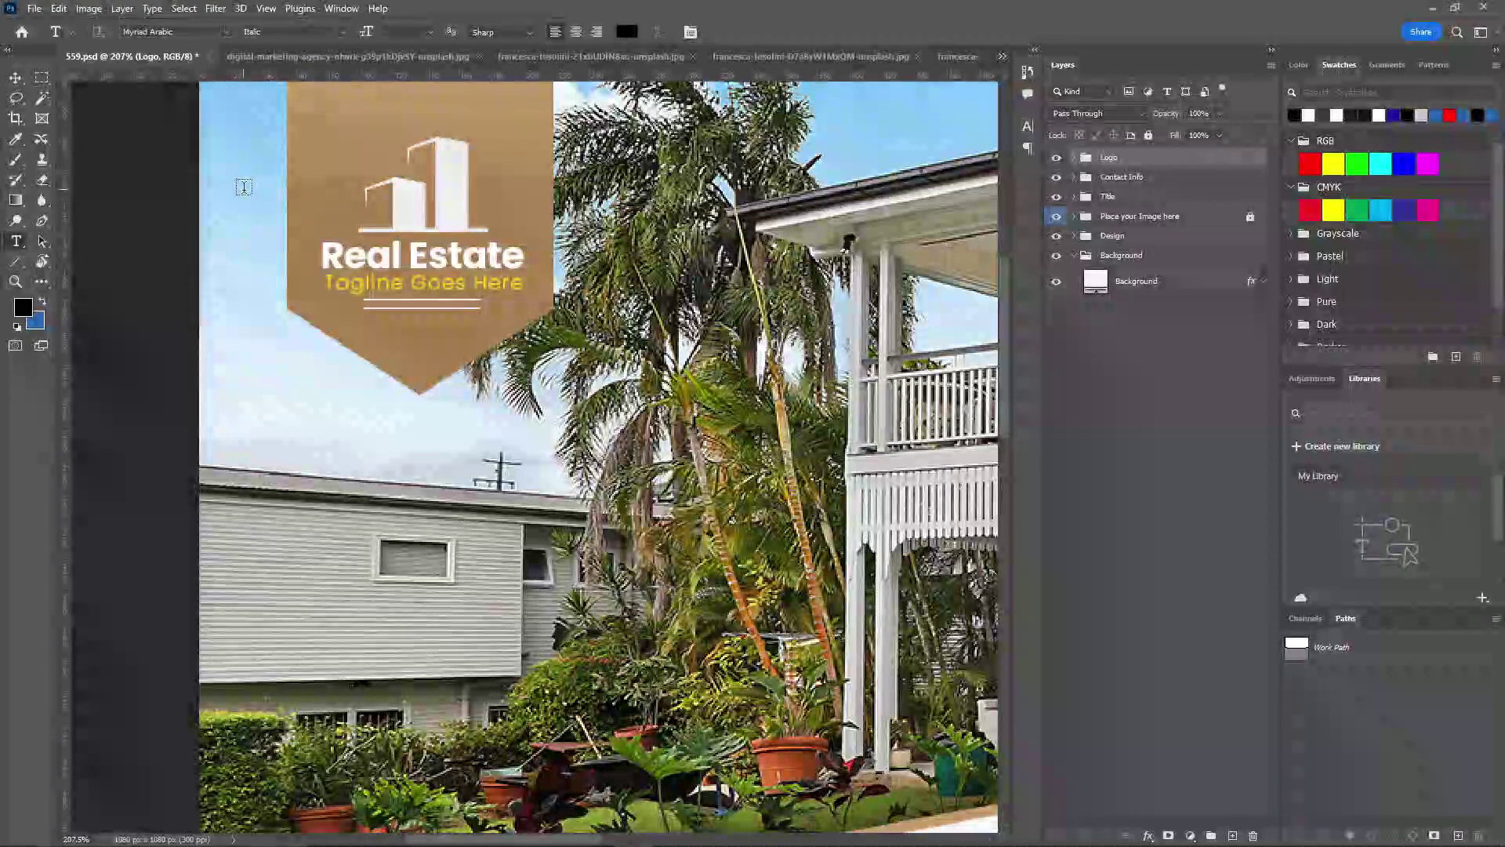
drag(244, 186, 242, 295)
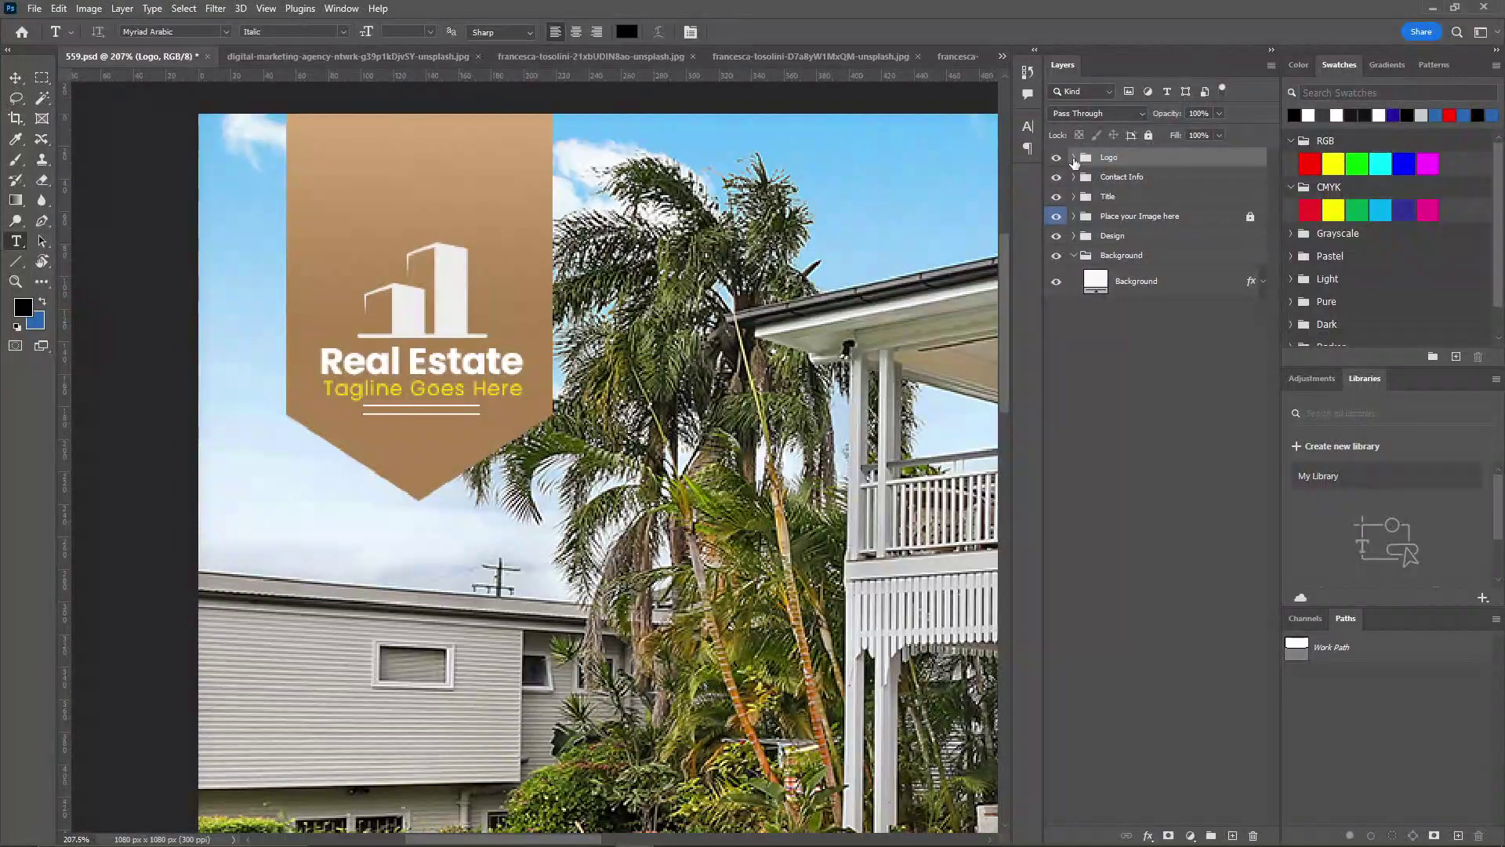
click(1074, 159)
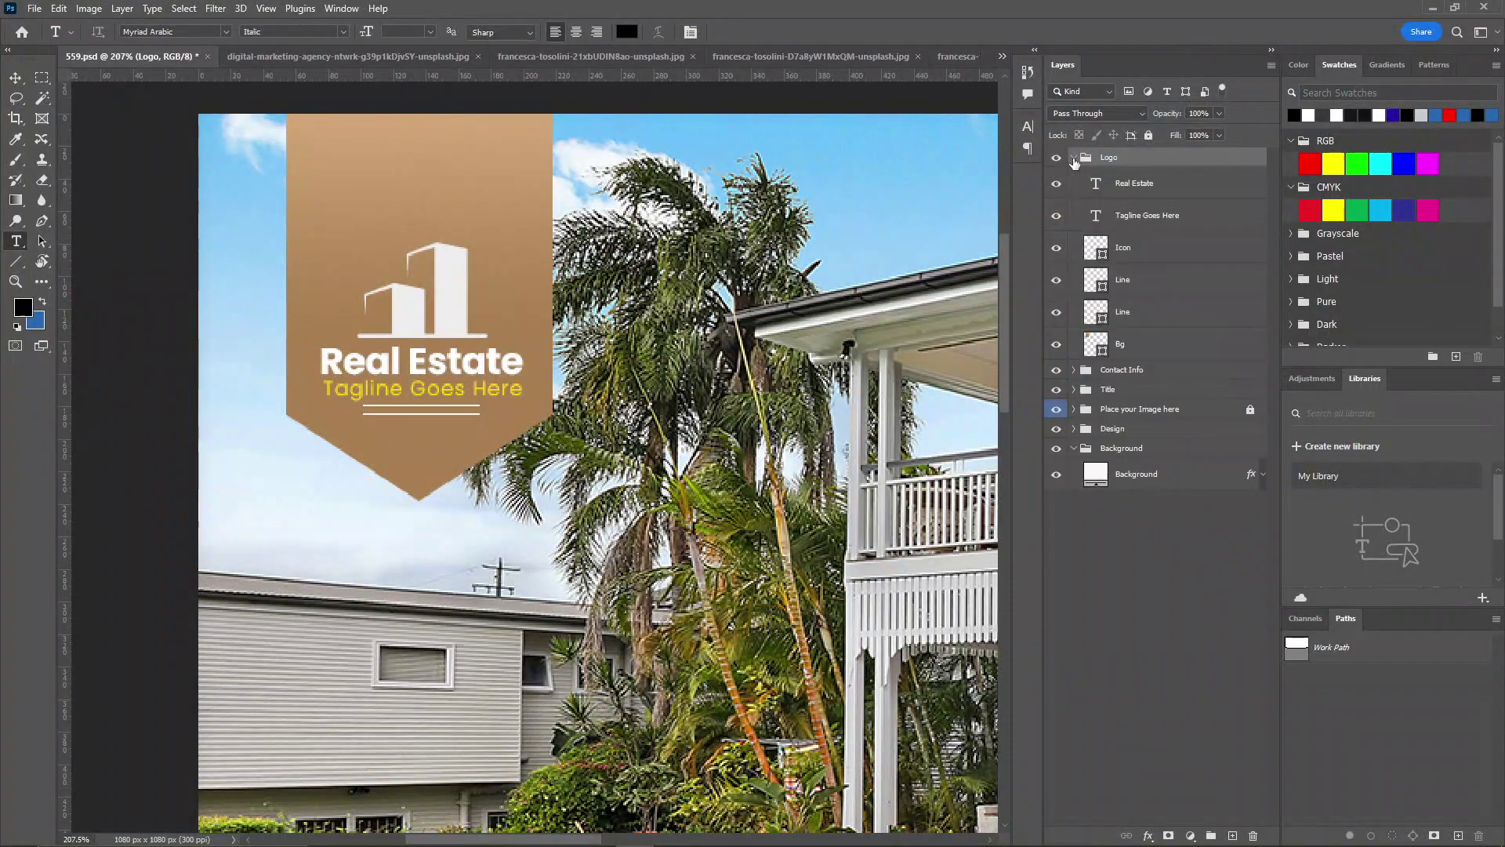
Replace the Real Estate logo text with NAME/LOGO and commit it
click(455, 348)
key(ctrl+a)
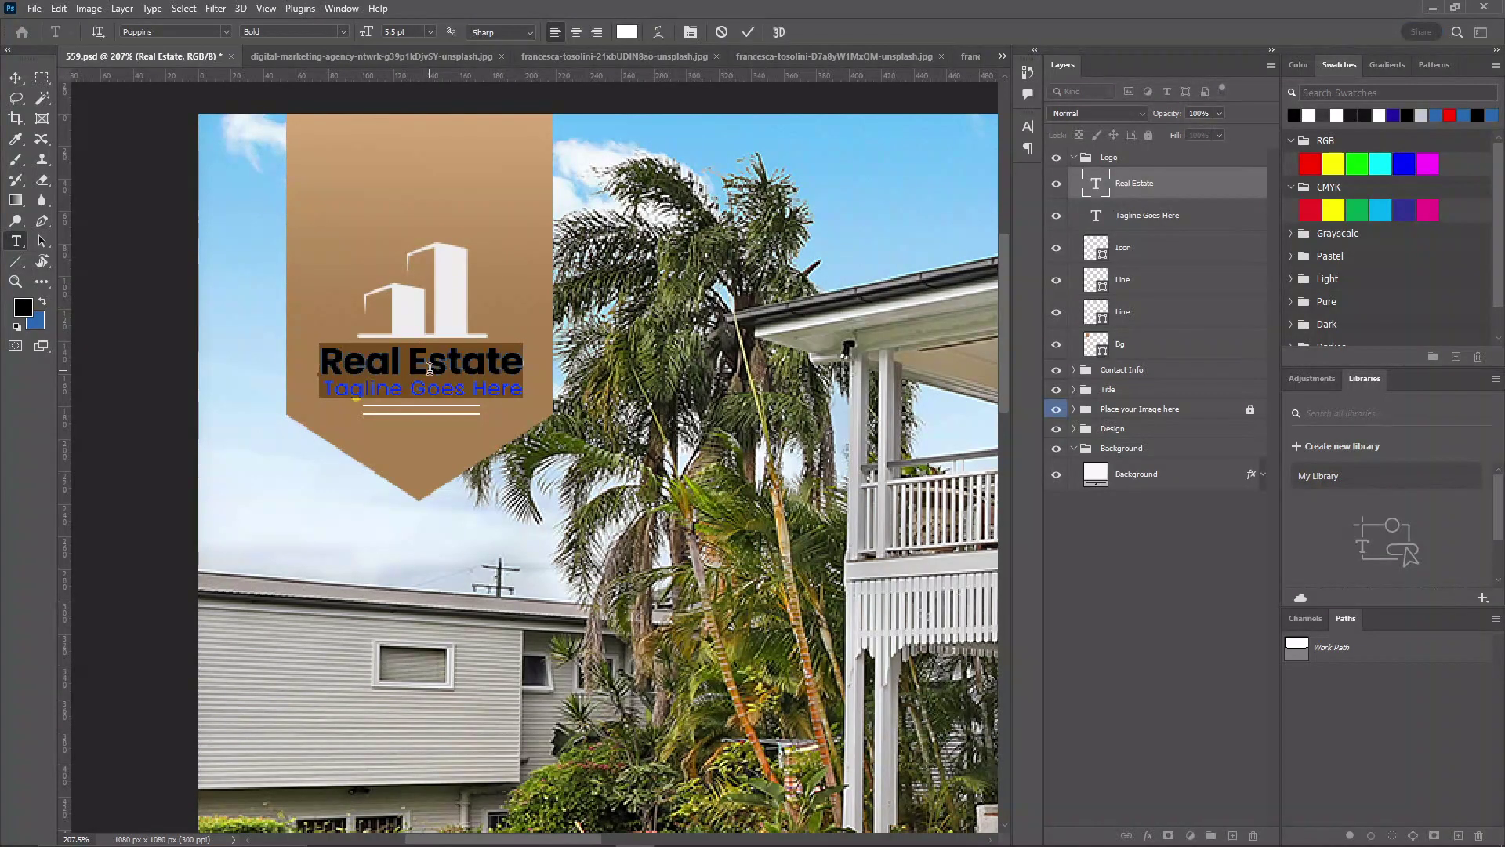
text(NA)
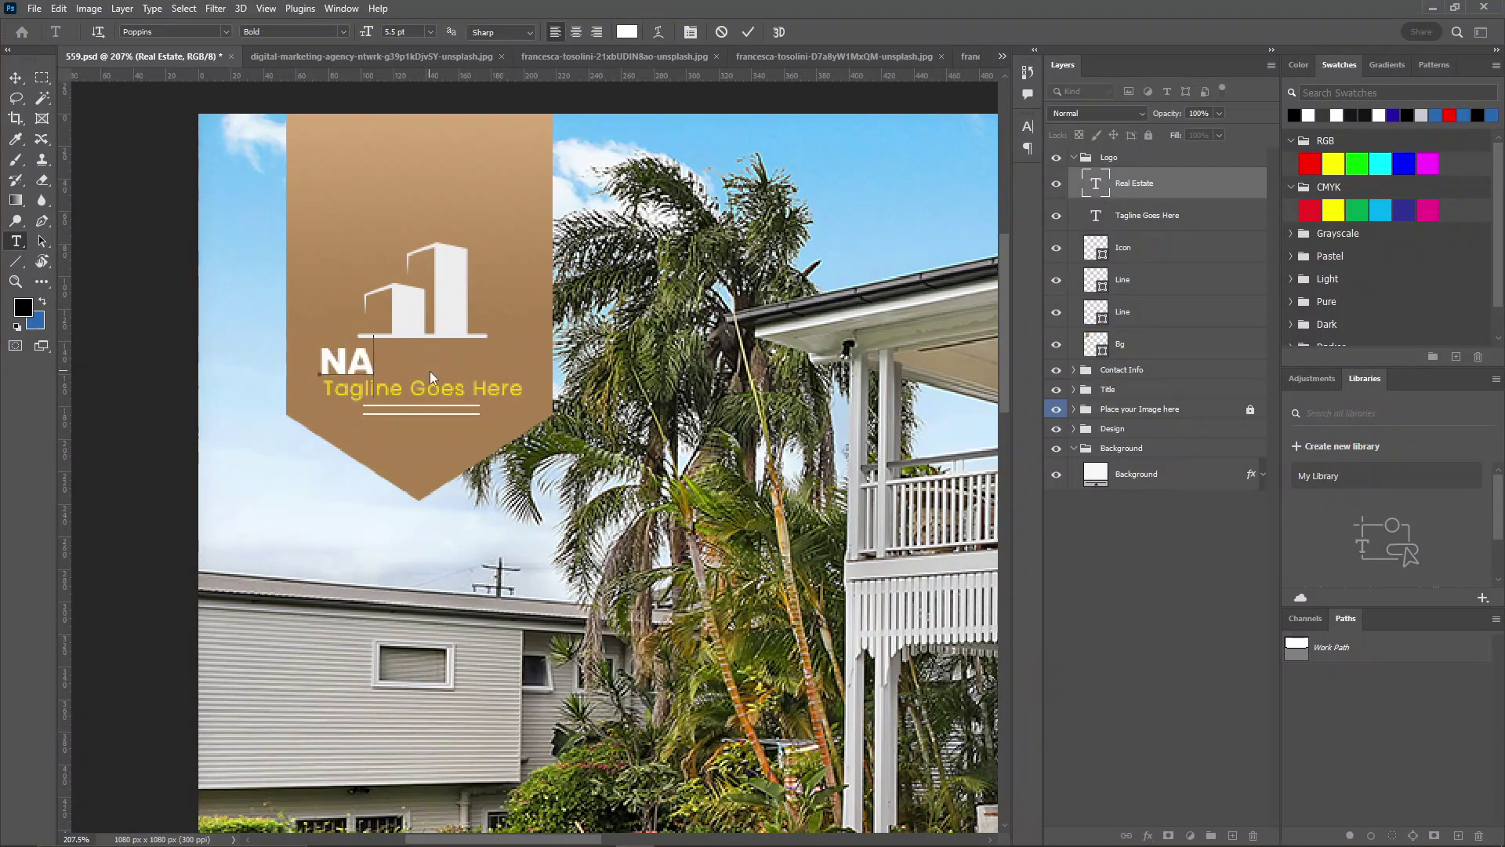
text(ME)
text(/L)
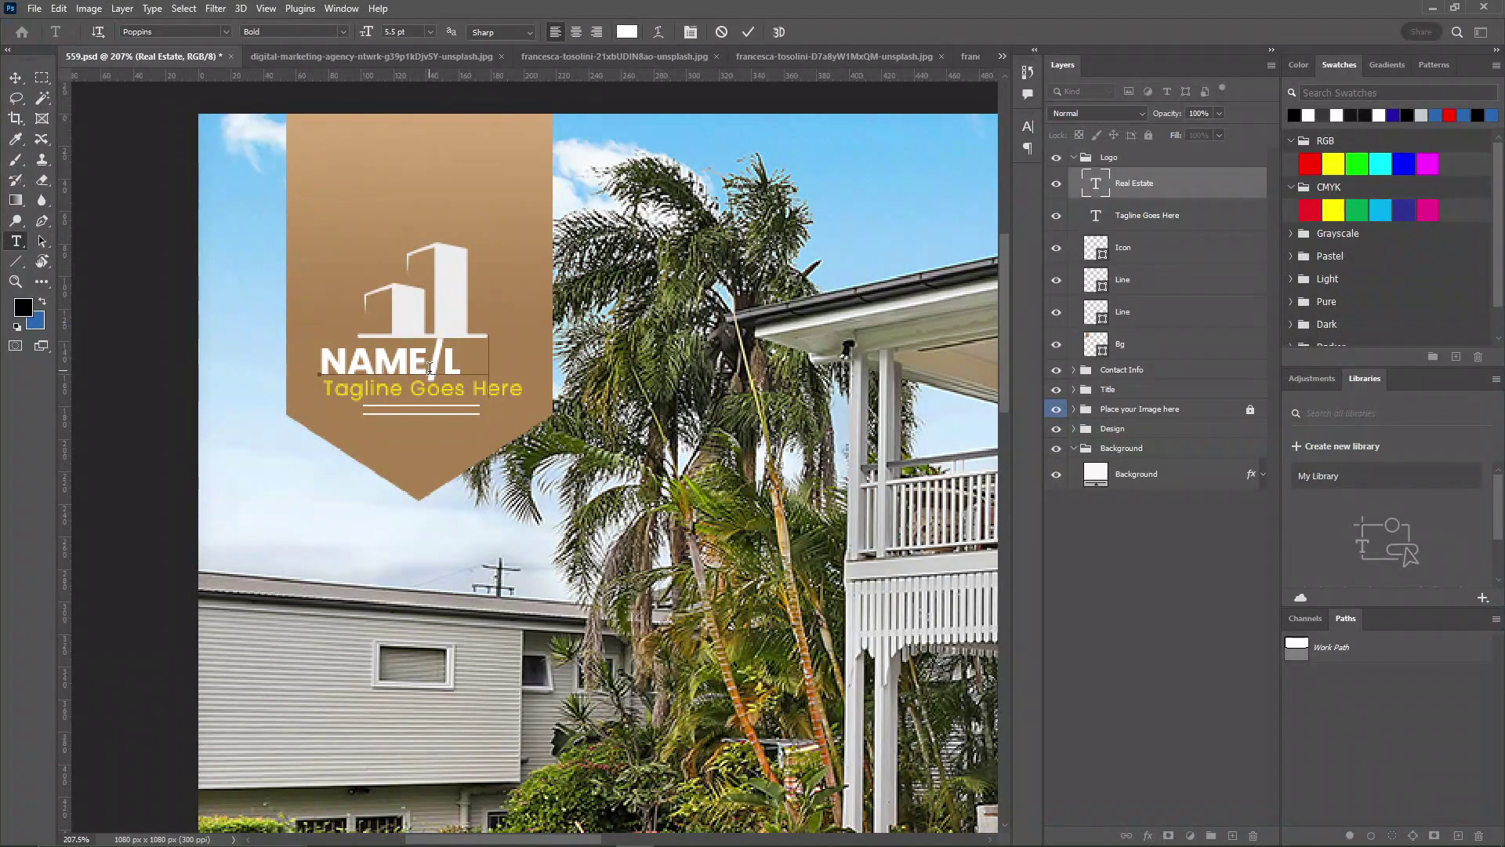
text(OGO)
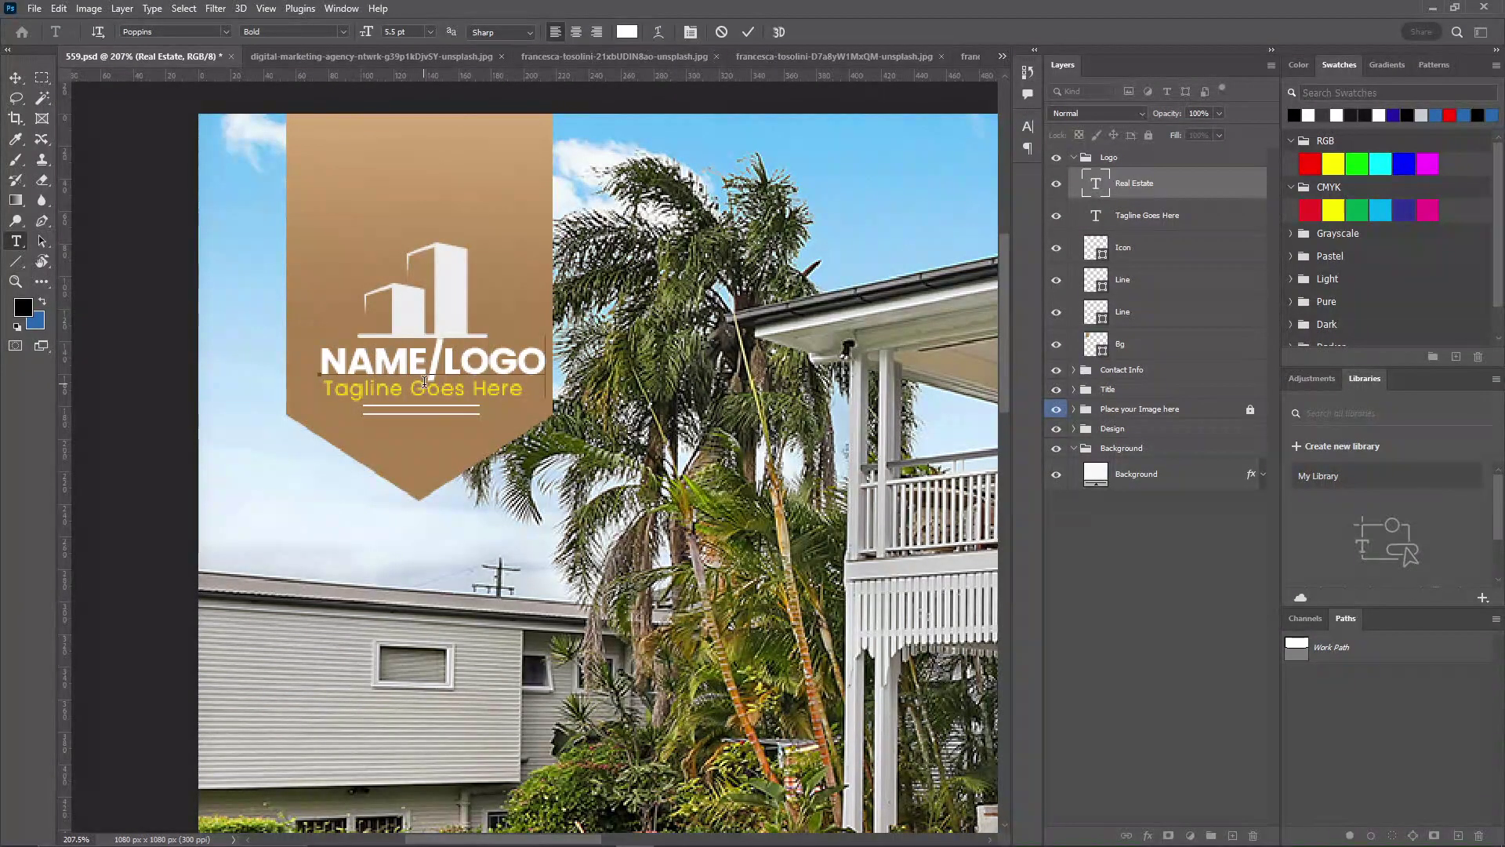
click(749, 32)
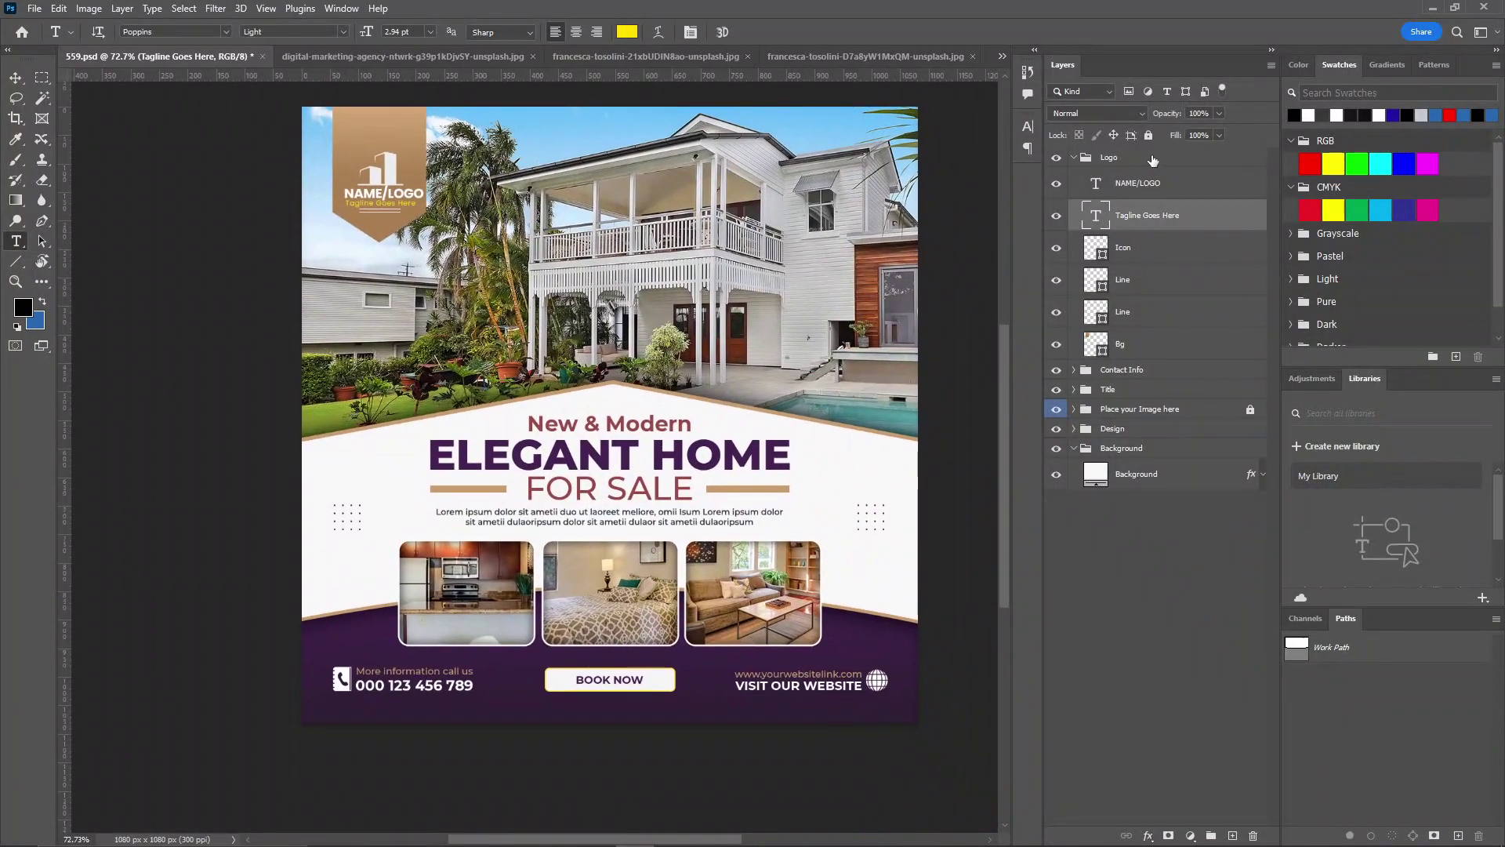
Collapse the Logo group and lock it against edits
click(1076, 161)
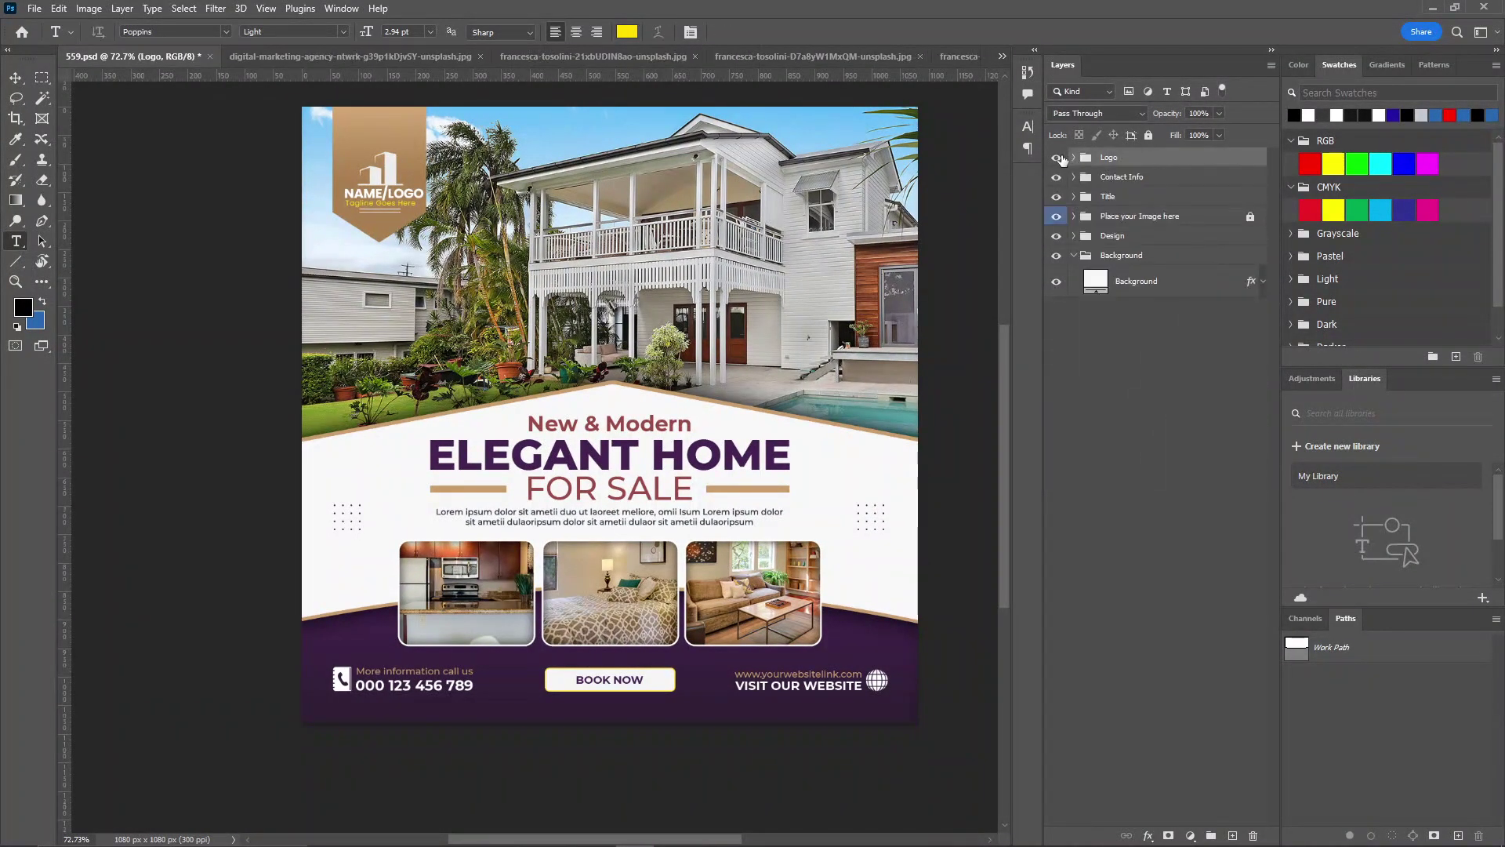
click(1146, 137)
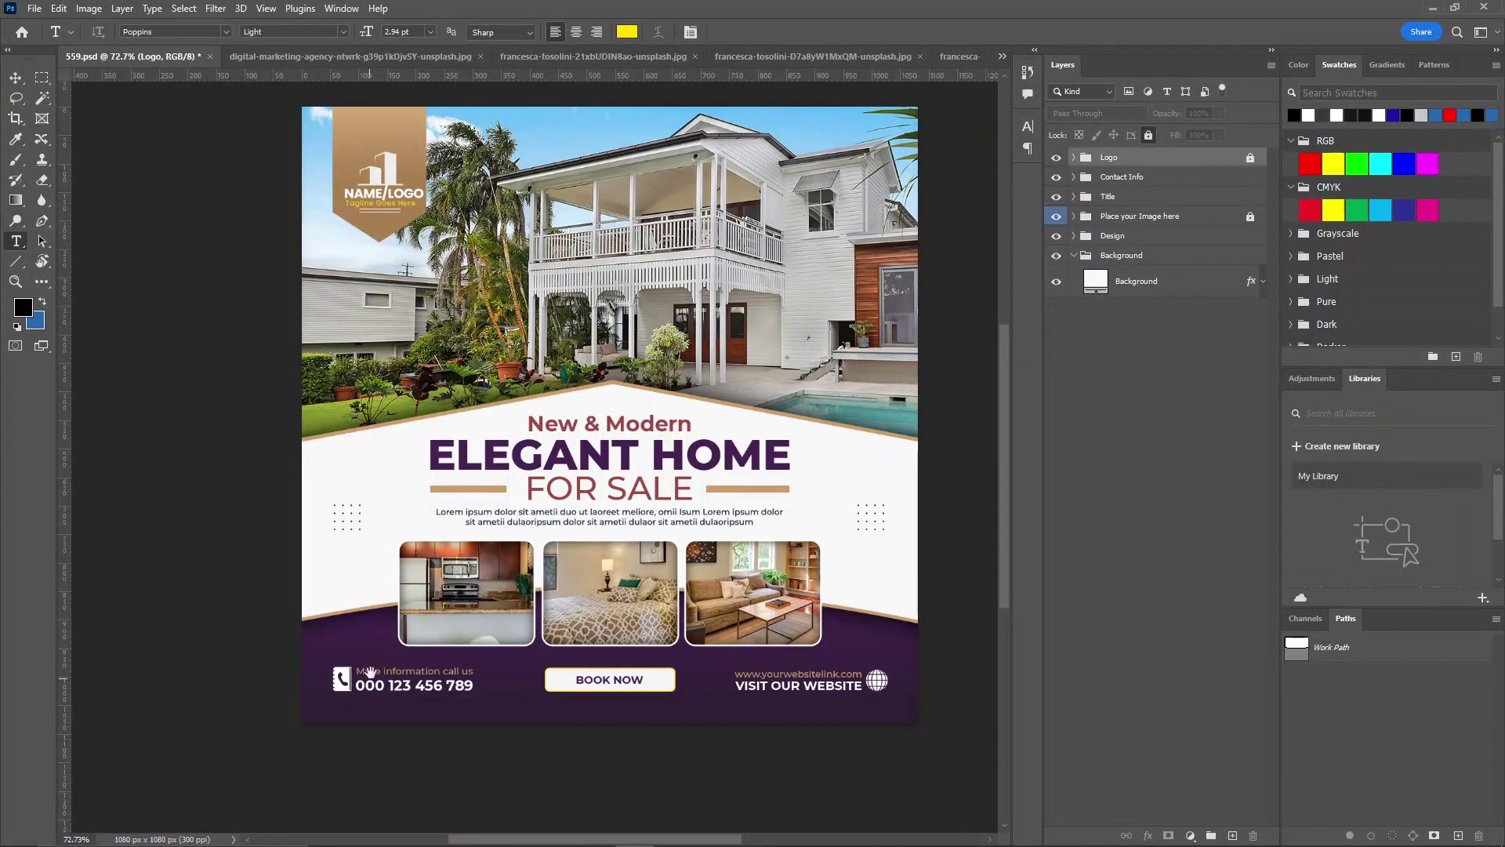
drag(369, 673, 453, 441)
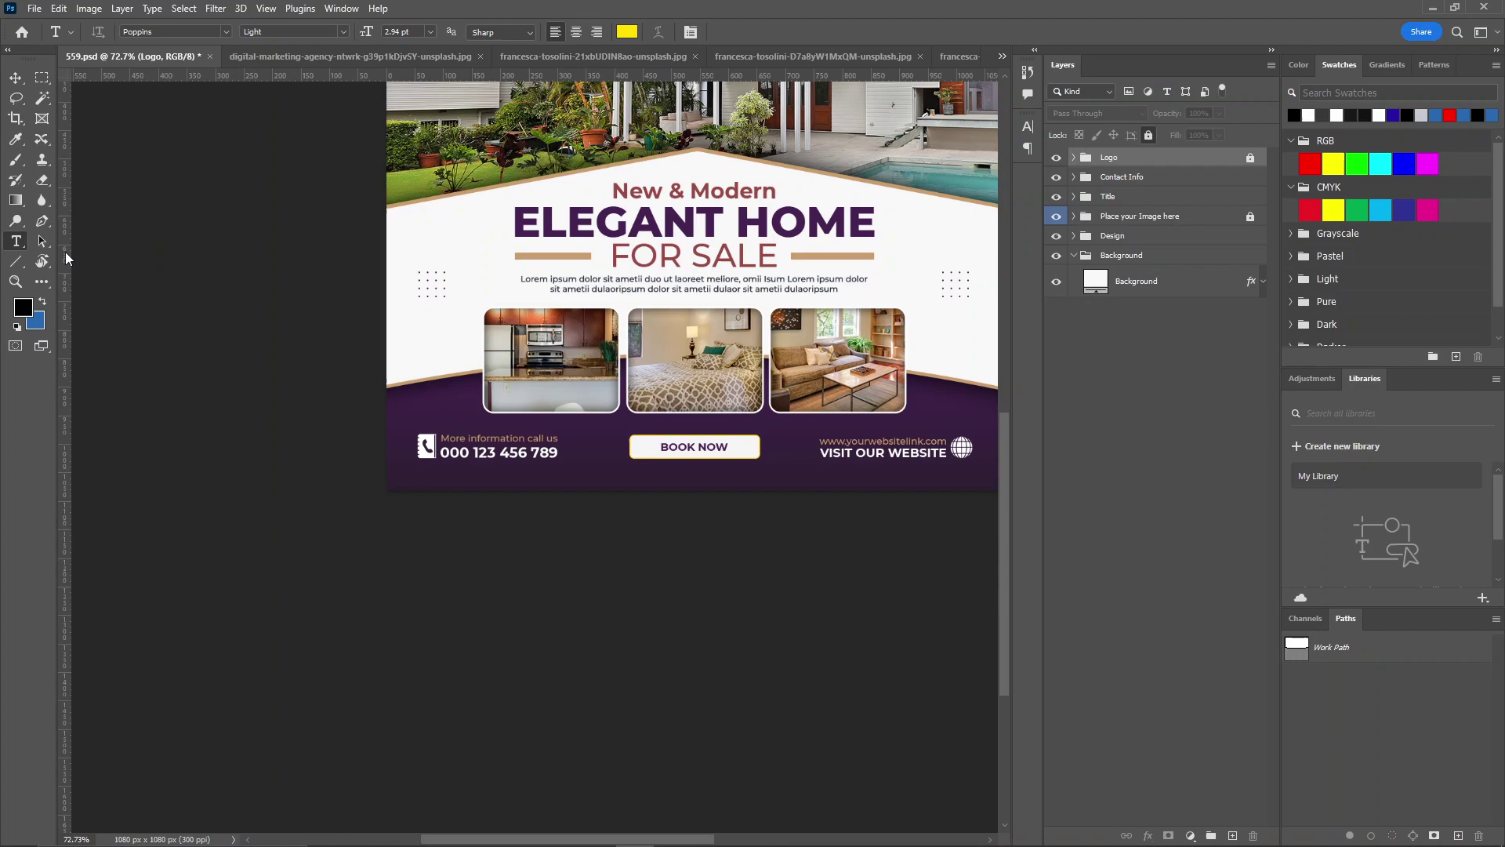
scroll(459, 426, up, 2)
mouse_move(513, 420)
mouse_down()
mouse_move(470, 427)
mouse_move(558, 459)
mouse_up()
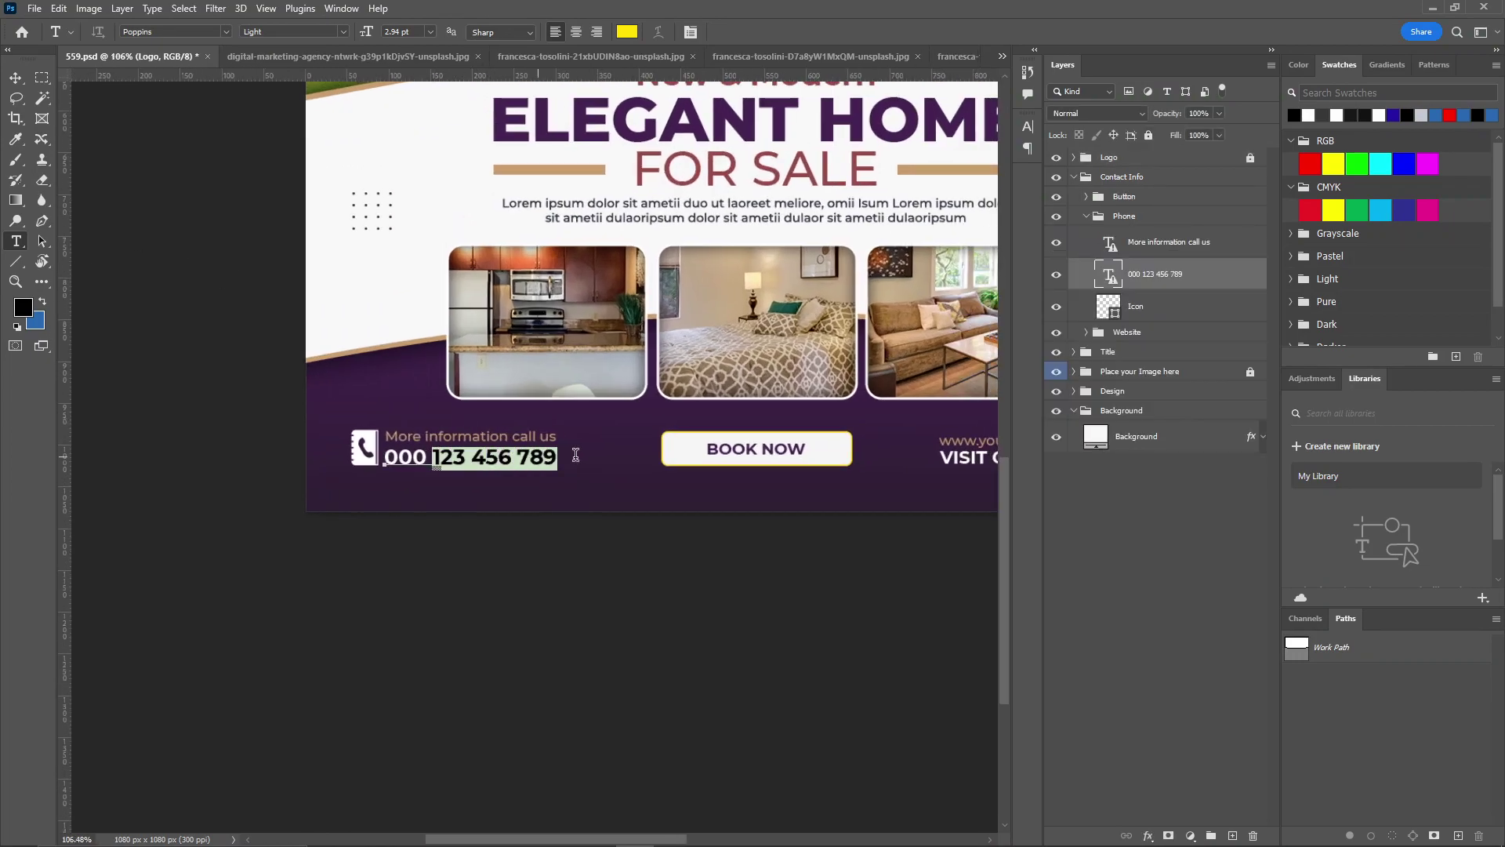
click(498, 459)
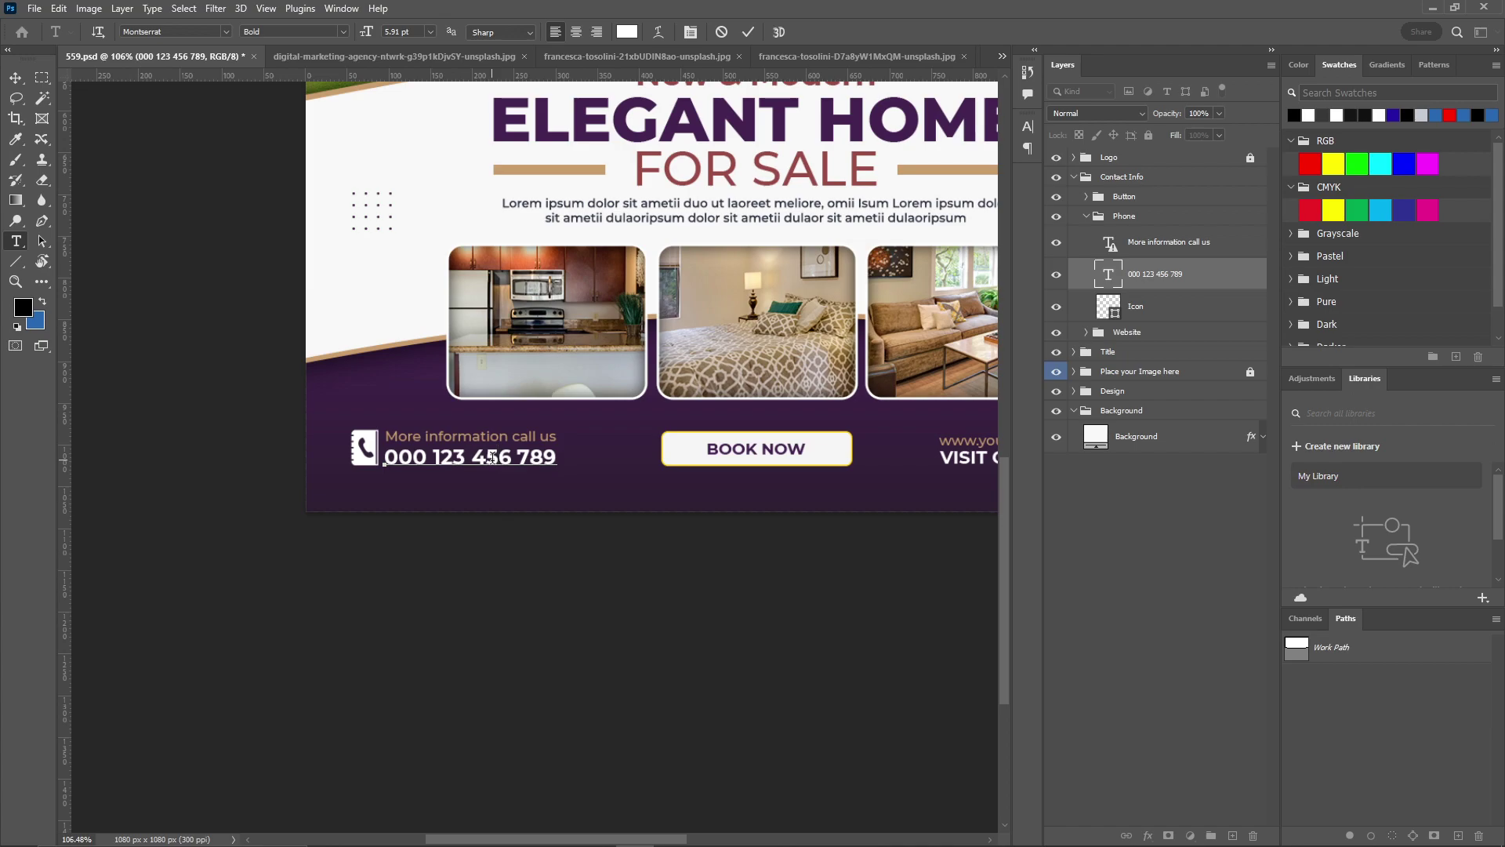
scroll(491, 458, down, 2)
key(Escape)
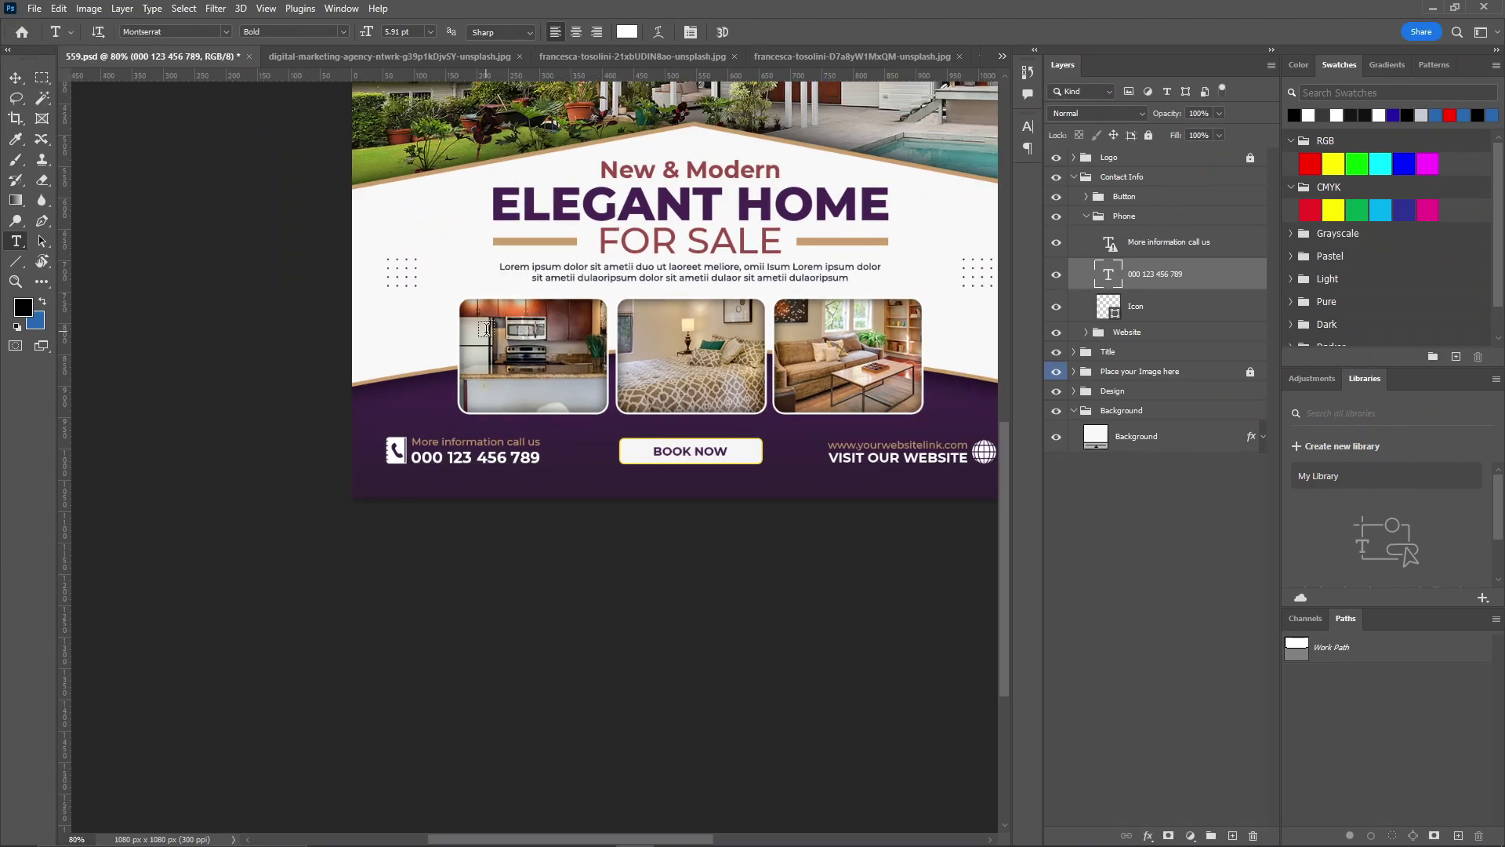
drag(486, 330, 501, 401)
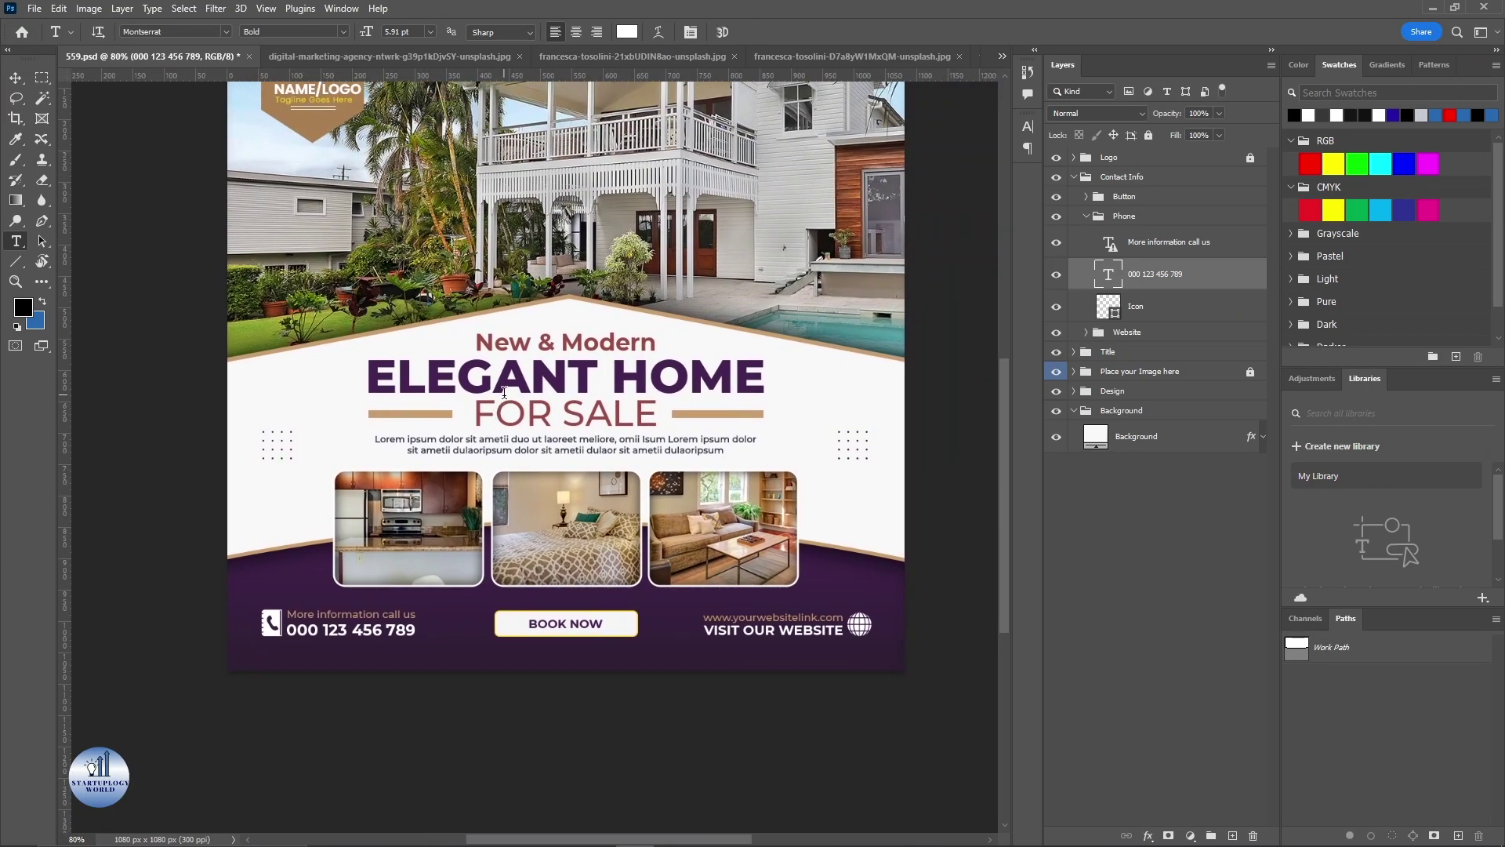
Replace the lorem ipsum paragraph with 'Information about your realestate business'
click(377, 438)
key(ctrl+a)
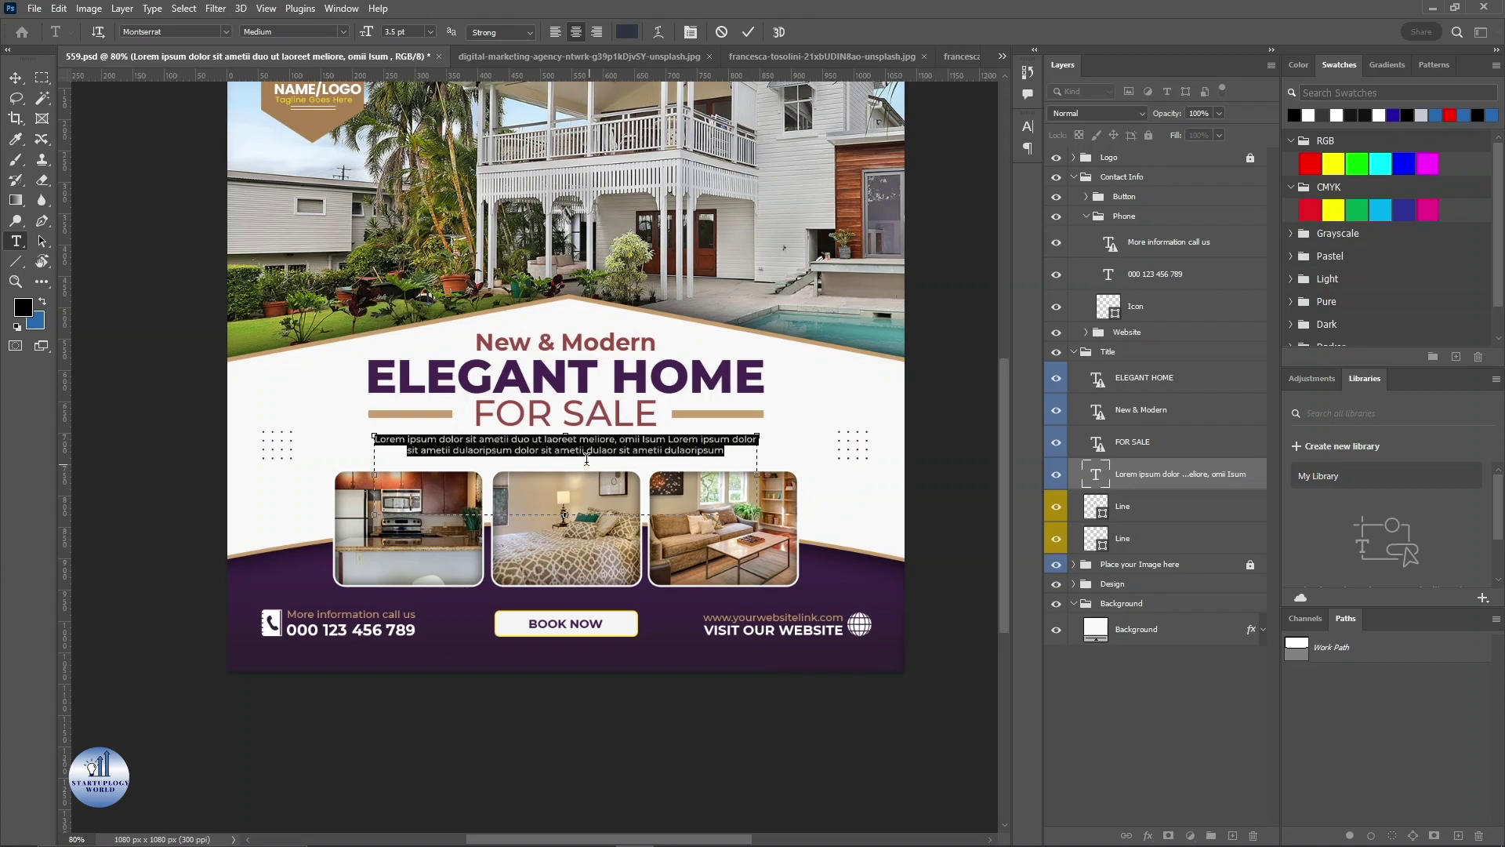
key(BackSpace)
text(Informa)
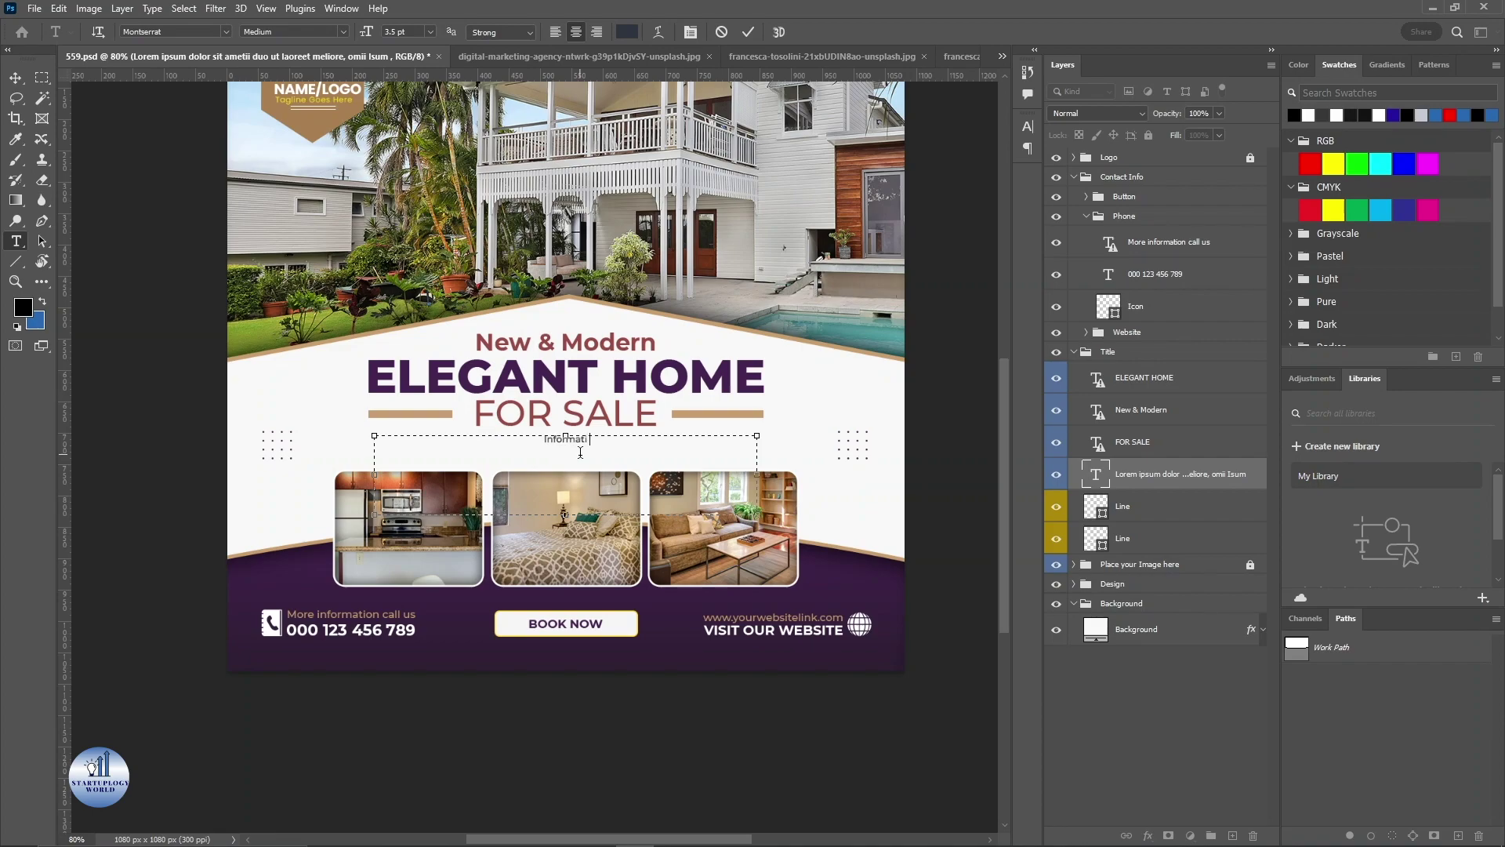
text(tion abo)
text(ut)
text( your realestate business)
key(ctrl+Return)
scroll(721, 635, up, 1)
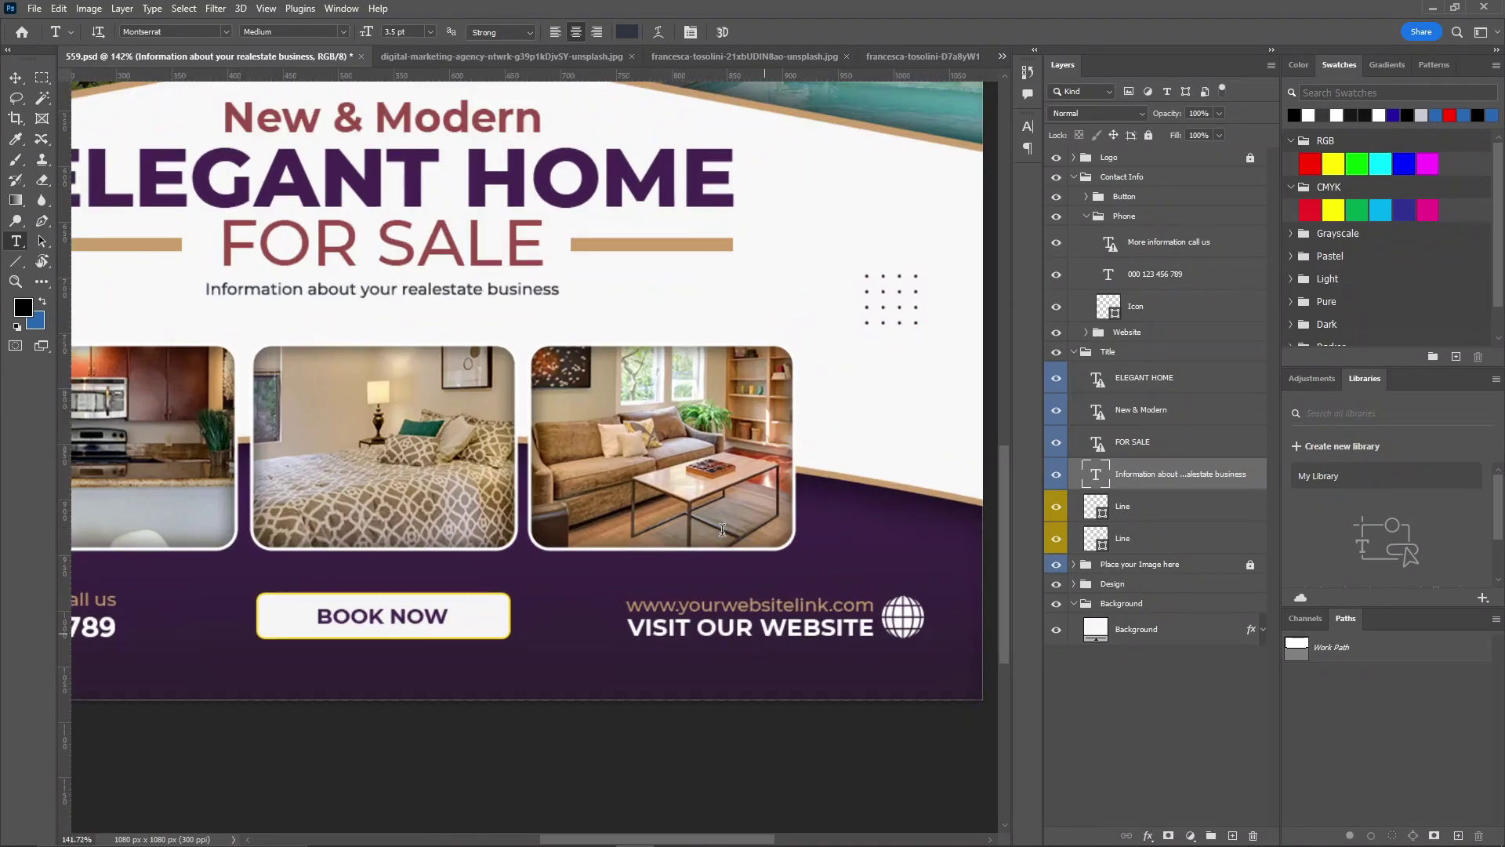
scroll(722, 531, up, 1)
scroll(676, 514, down, 2)
scroll(752, 494, down, 1)
scroll(847, 459, down, 1)
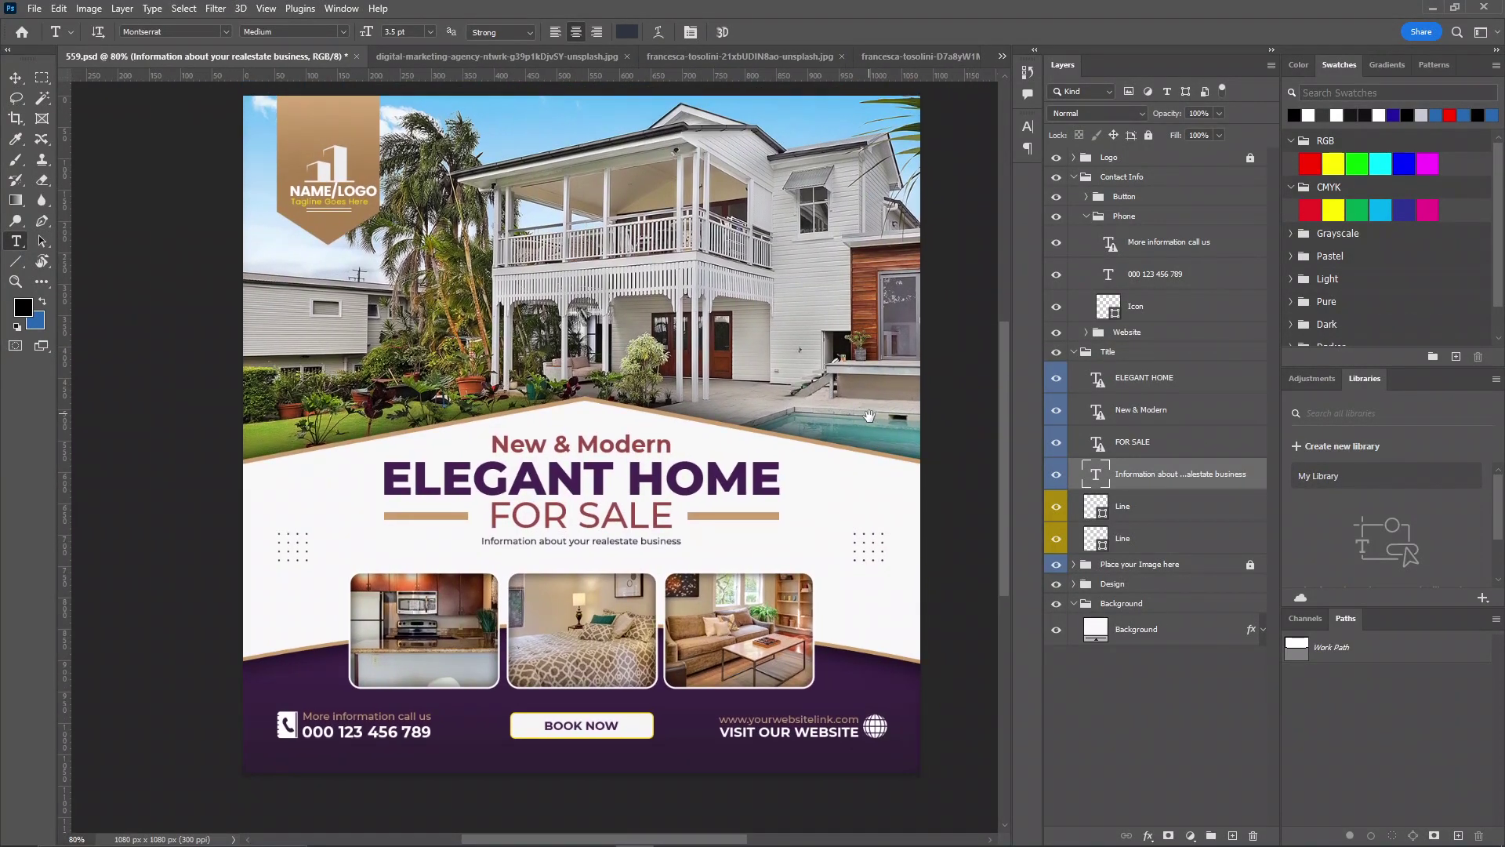
scroll(928, 432, down, 1)
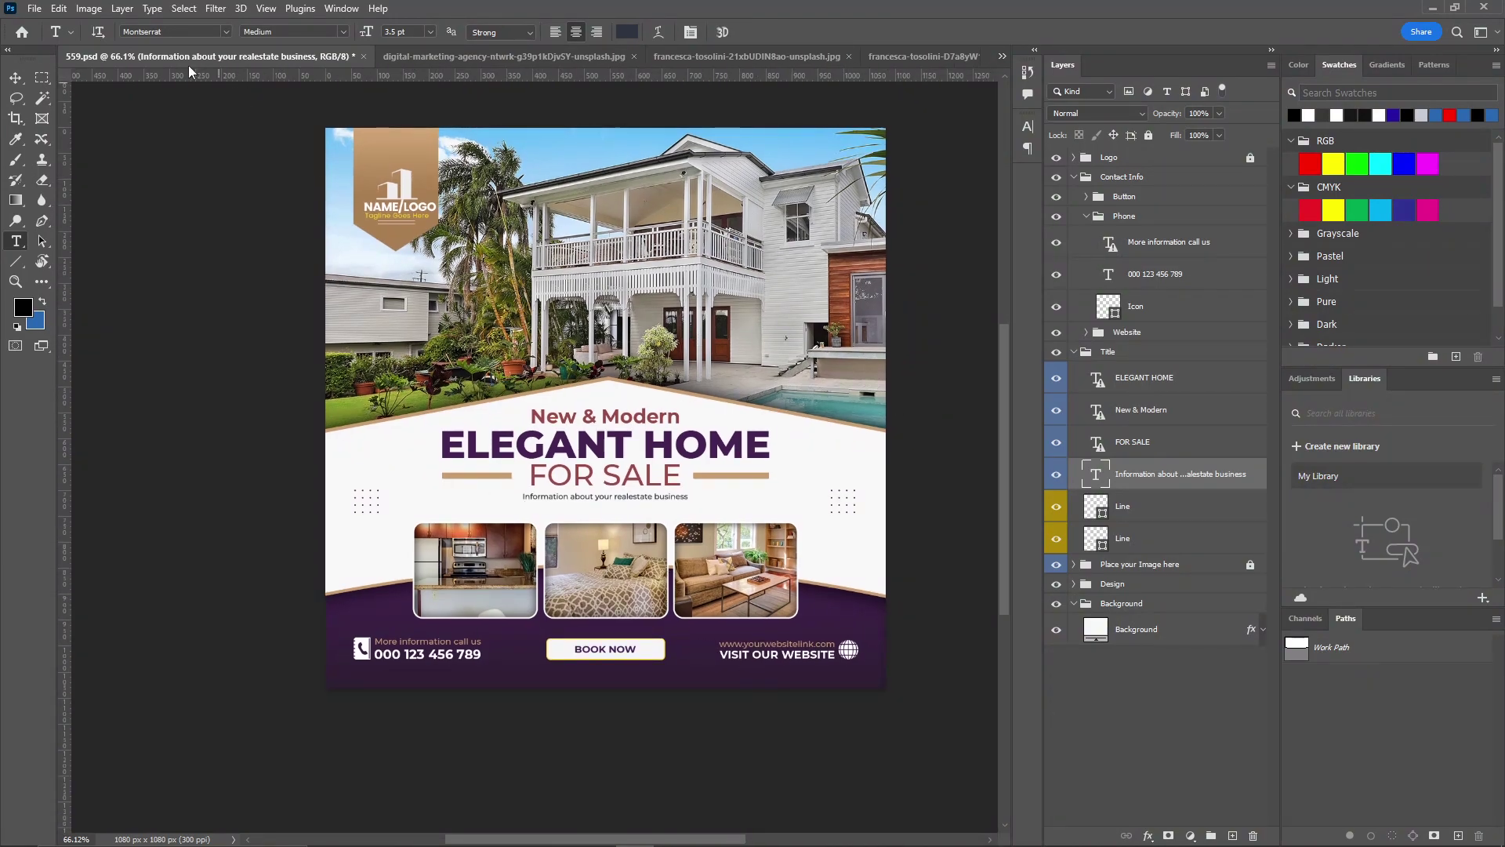
Peek at the File menu and dismiss it without choosing anything
click(36, 10)
click(486, 355)
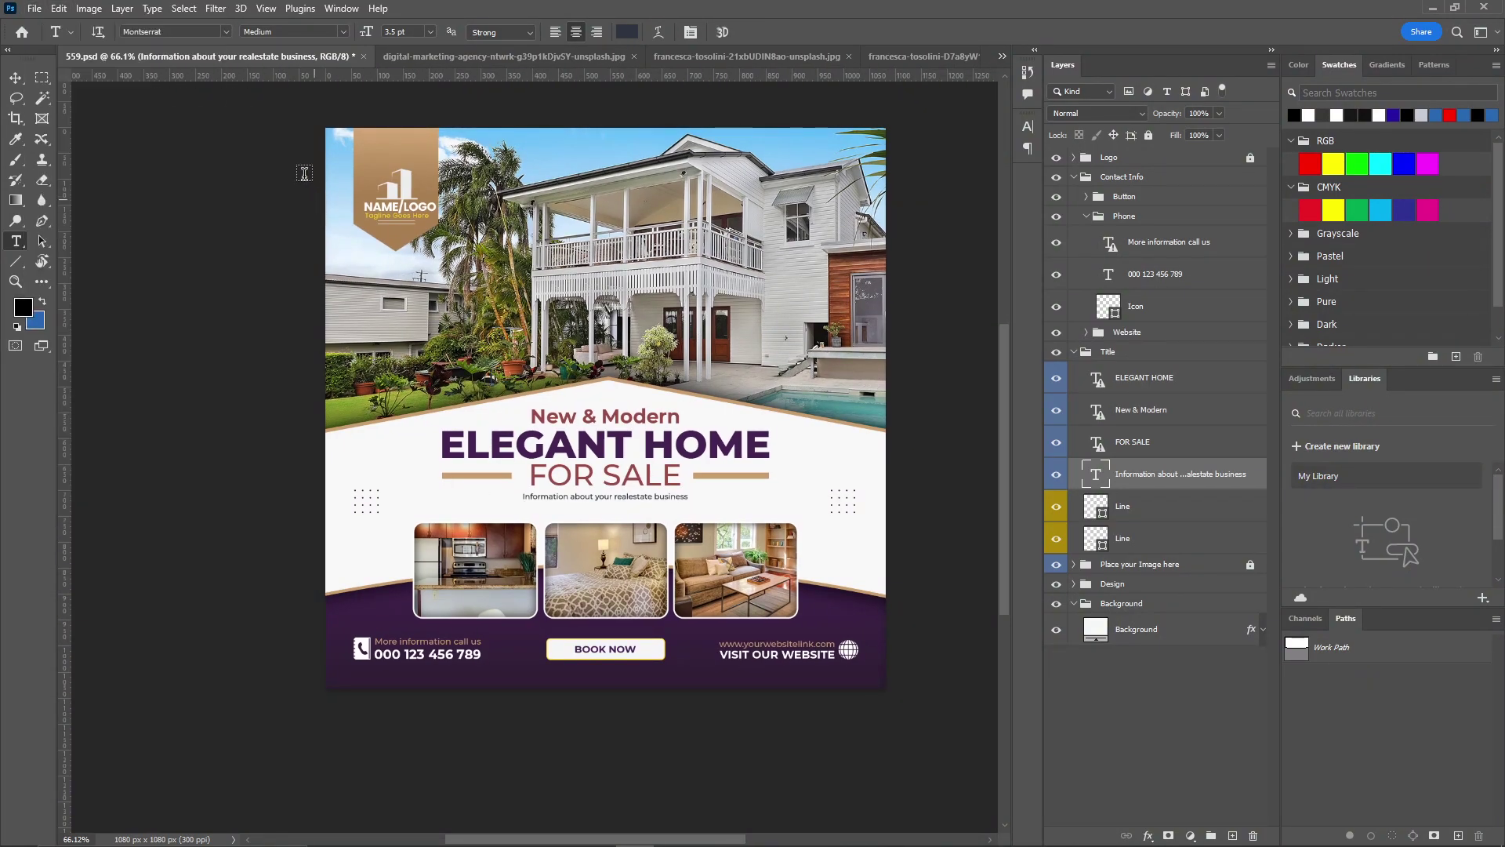
Show the guides and grid over the flyer
click(277, 11)
click(317, 312)
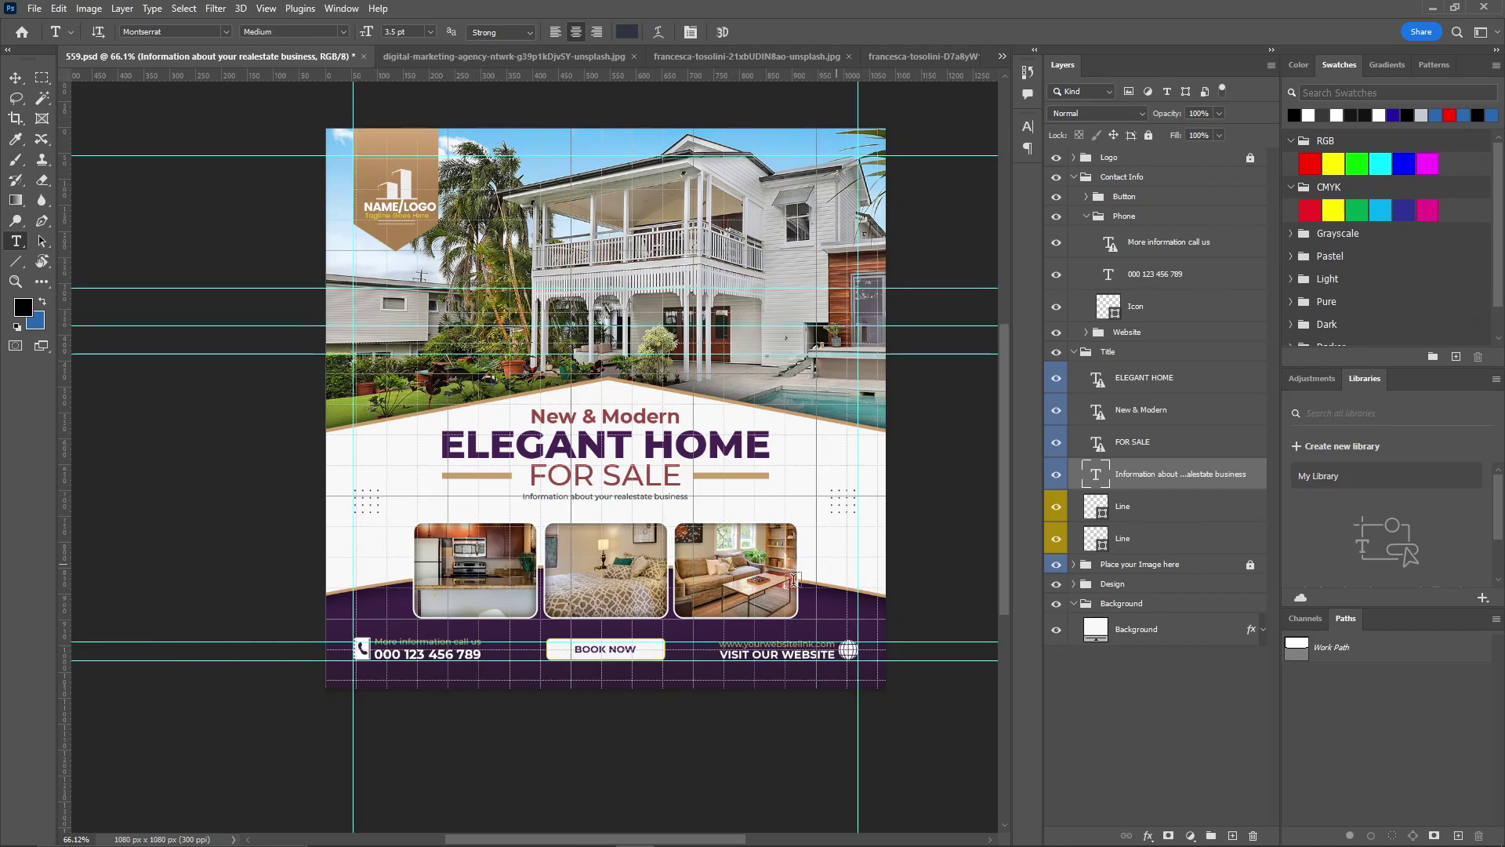
Save the flyer on this computer as 559.pdf in Photoshop PDF format
click(39, 9)
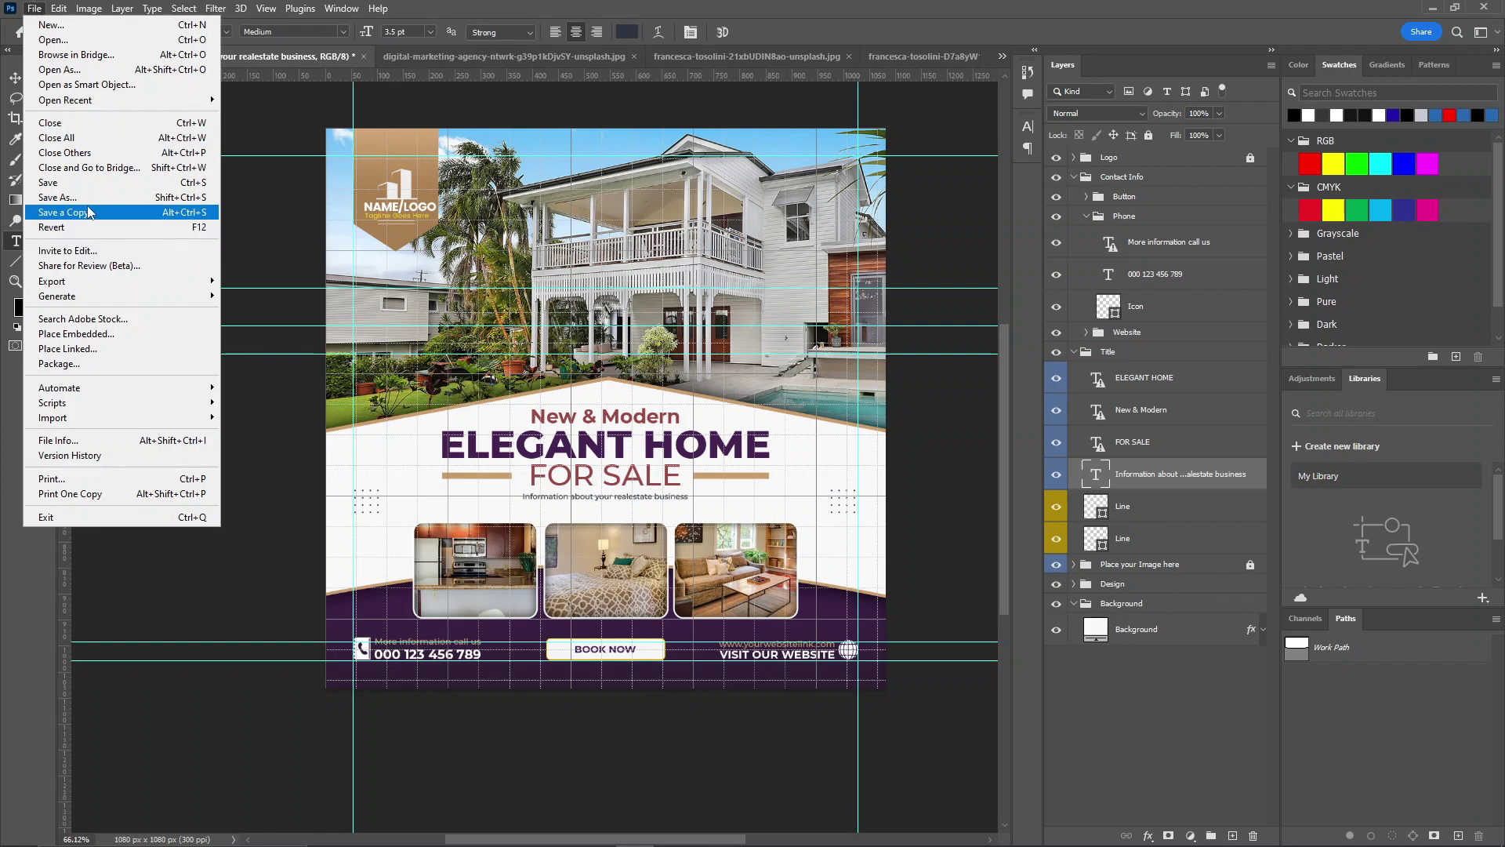
click(44, 198)
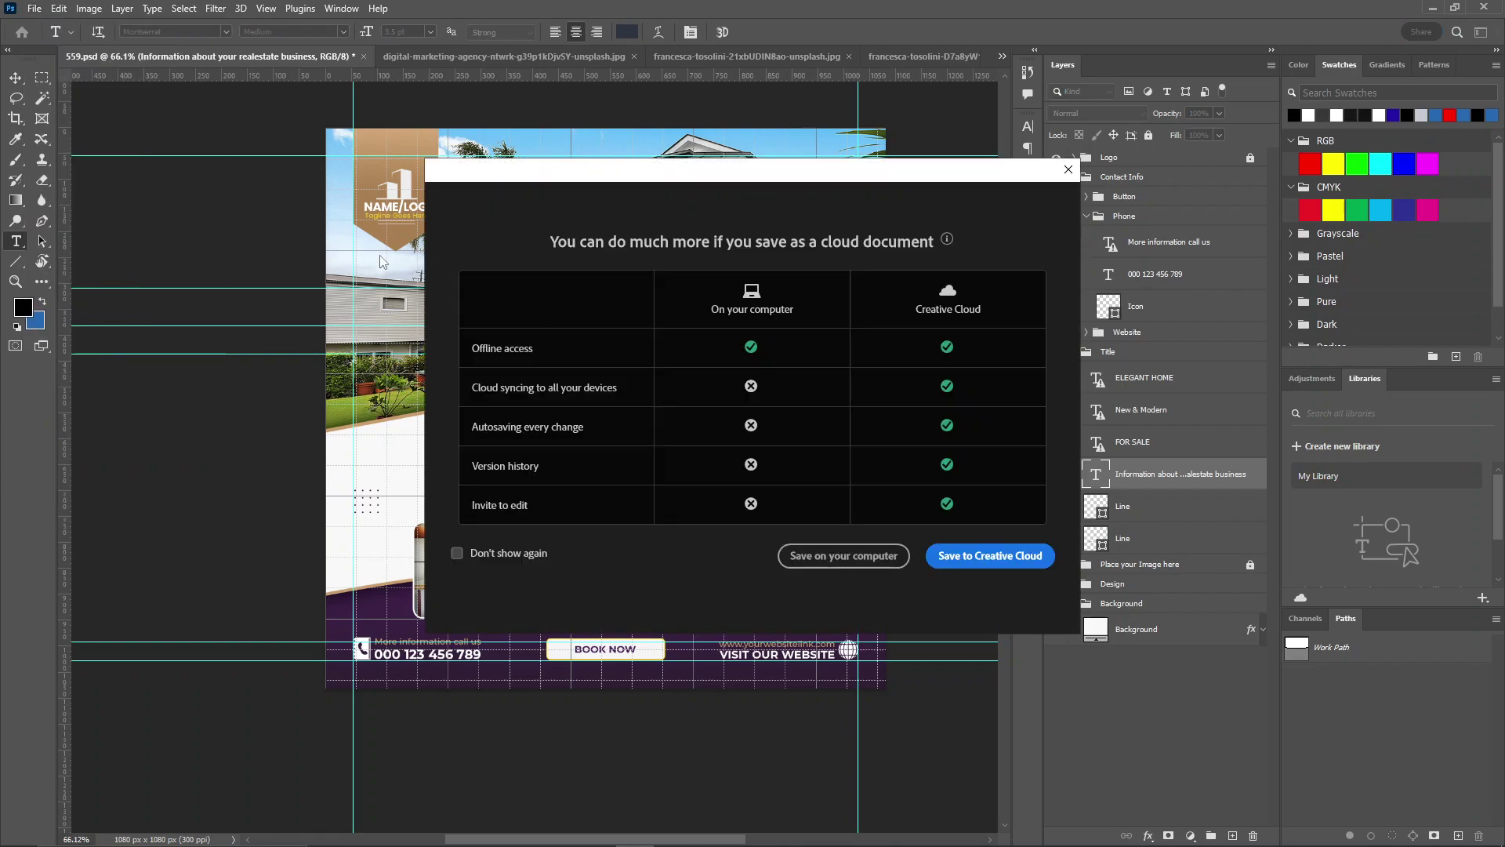
click(823, 556)
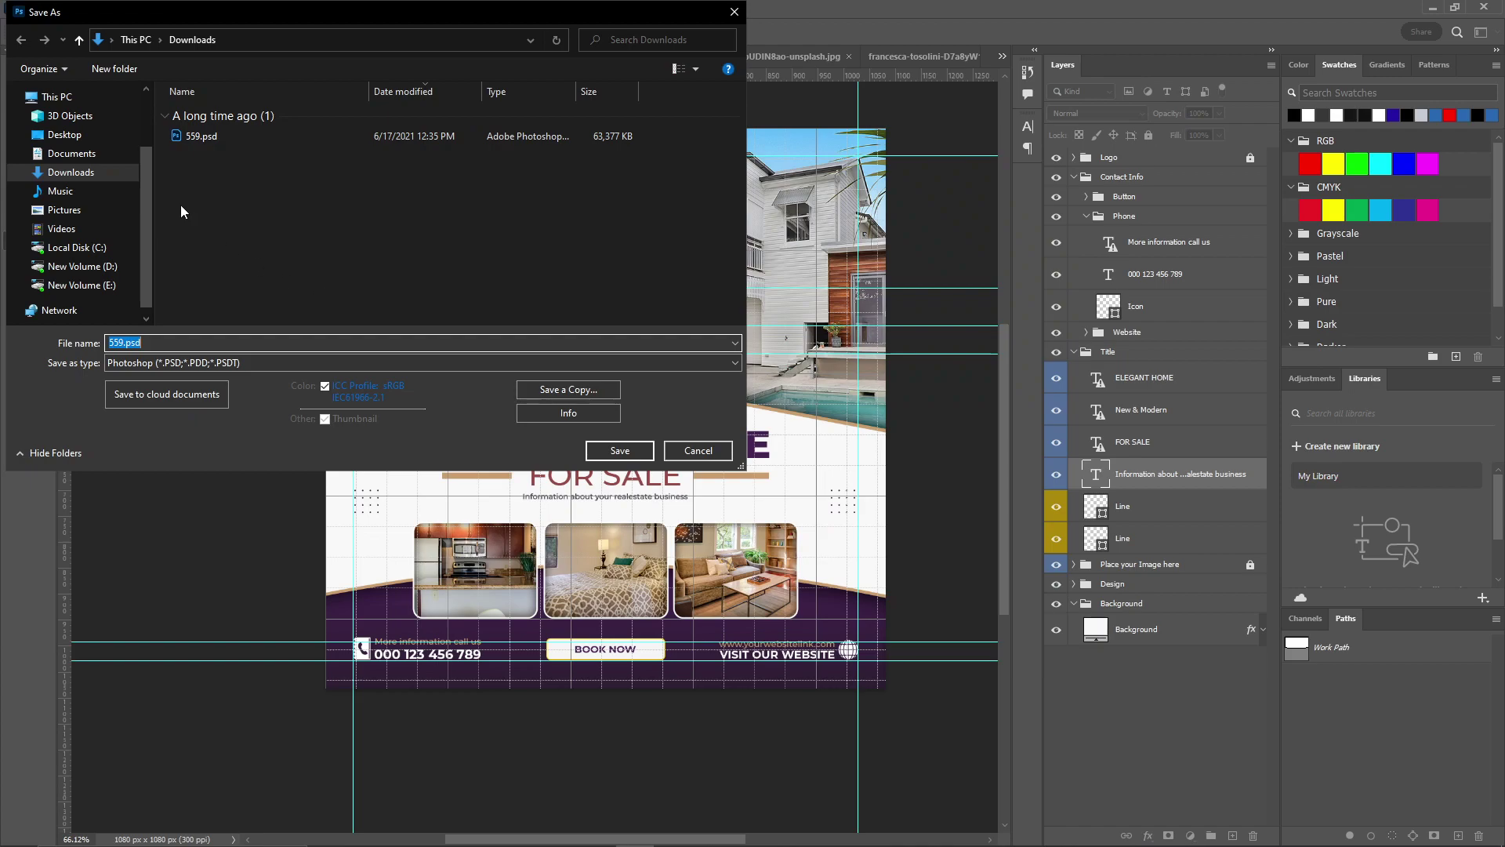
click(196, 362)
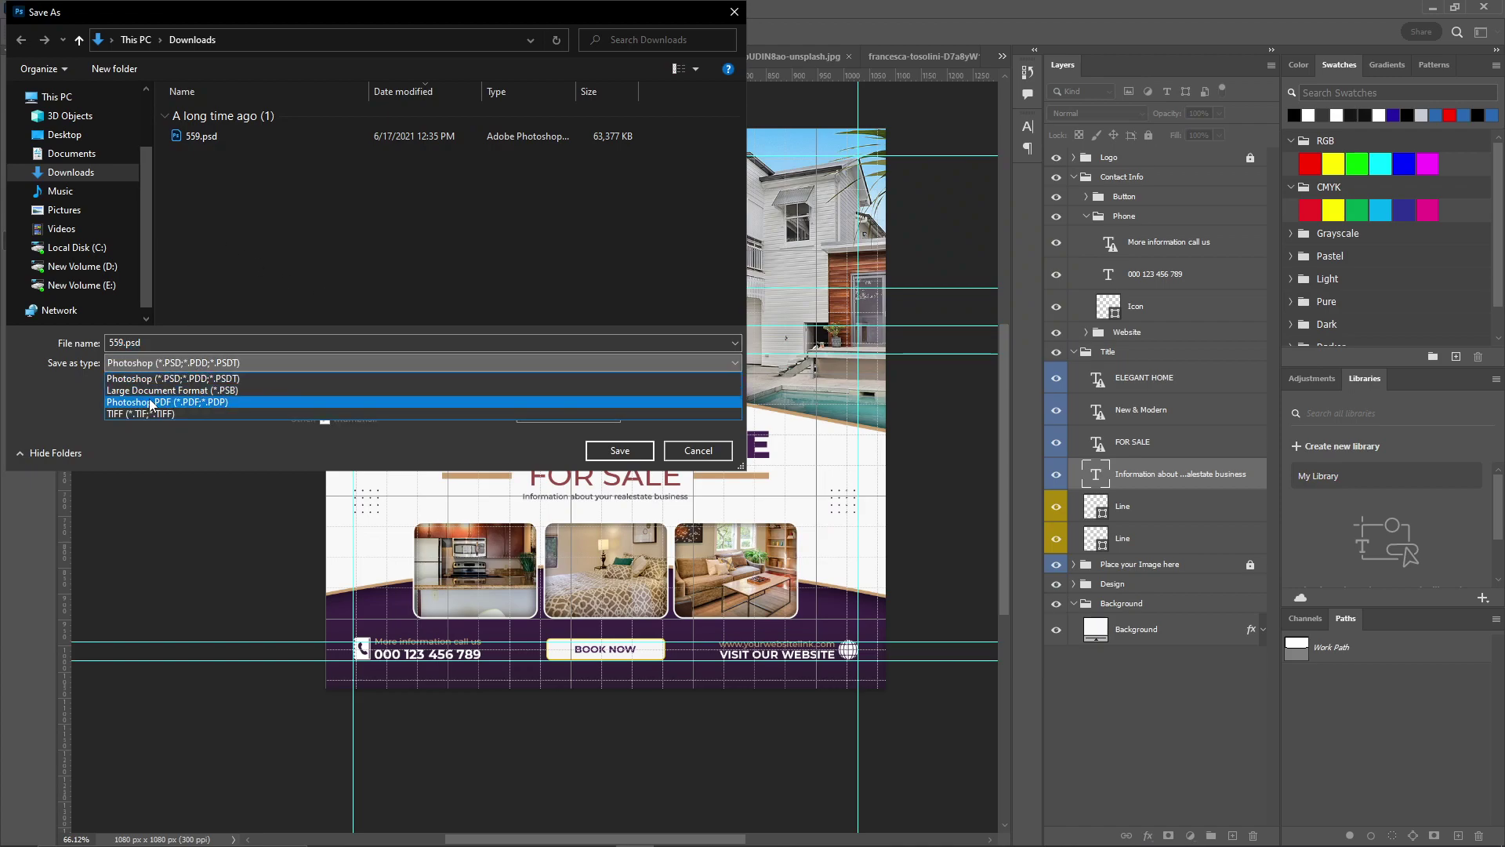
click(204, 402)
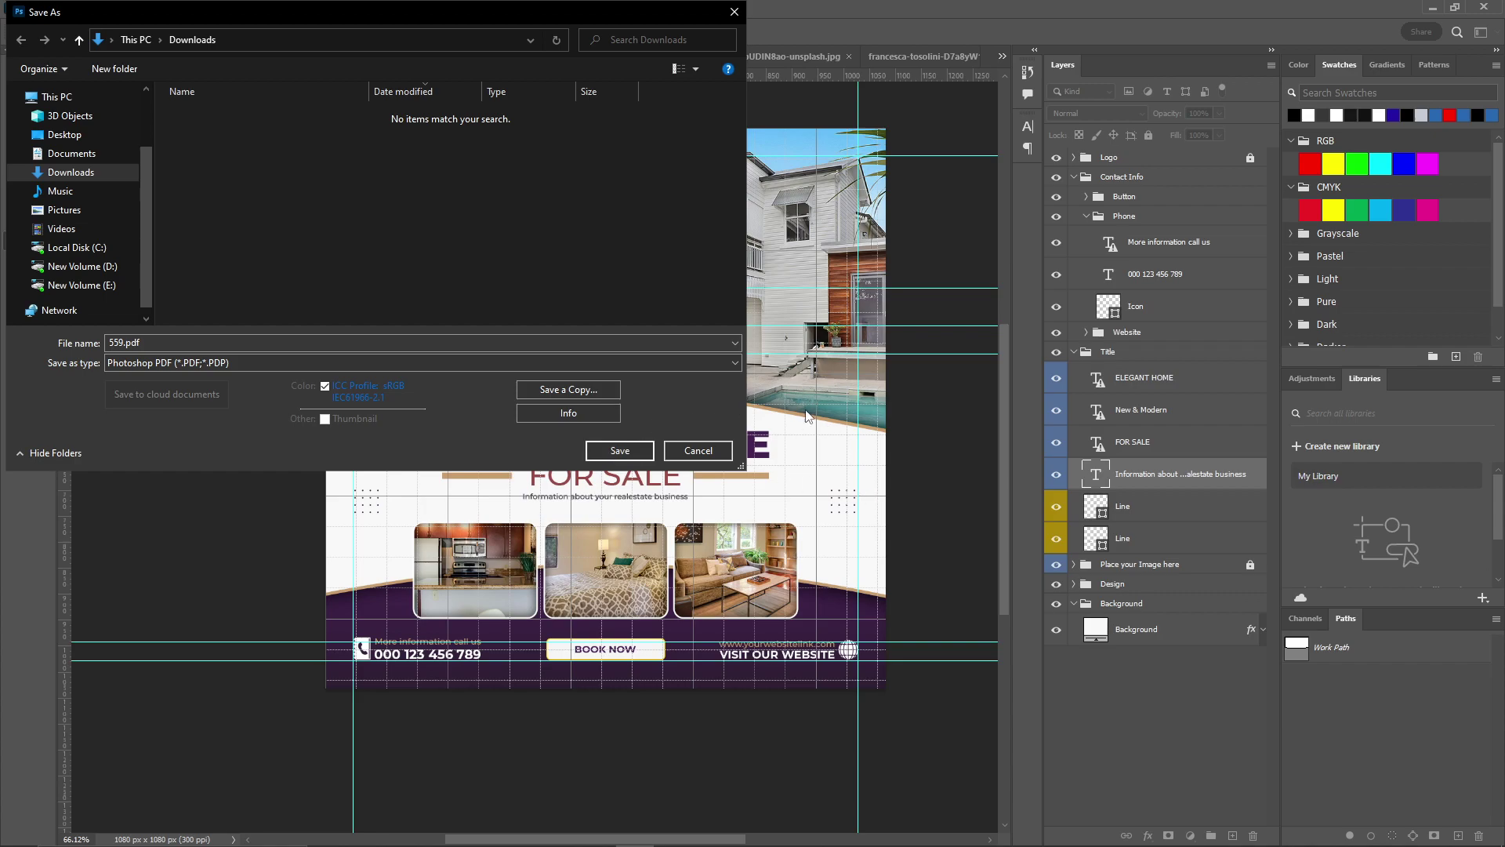
click(622, 451)
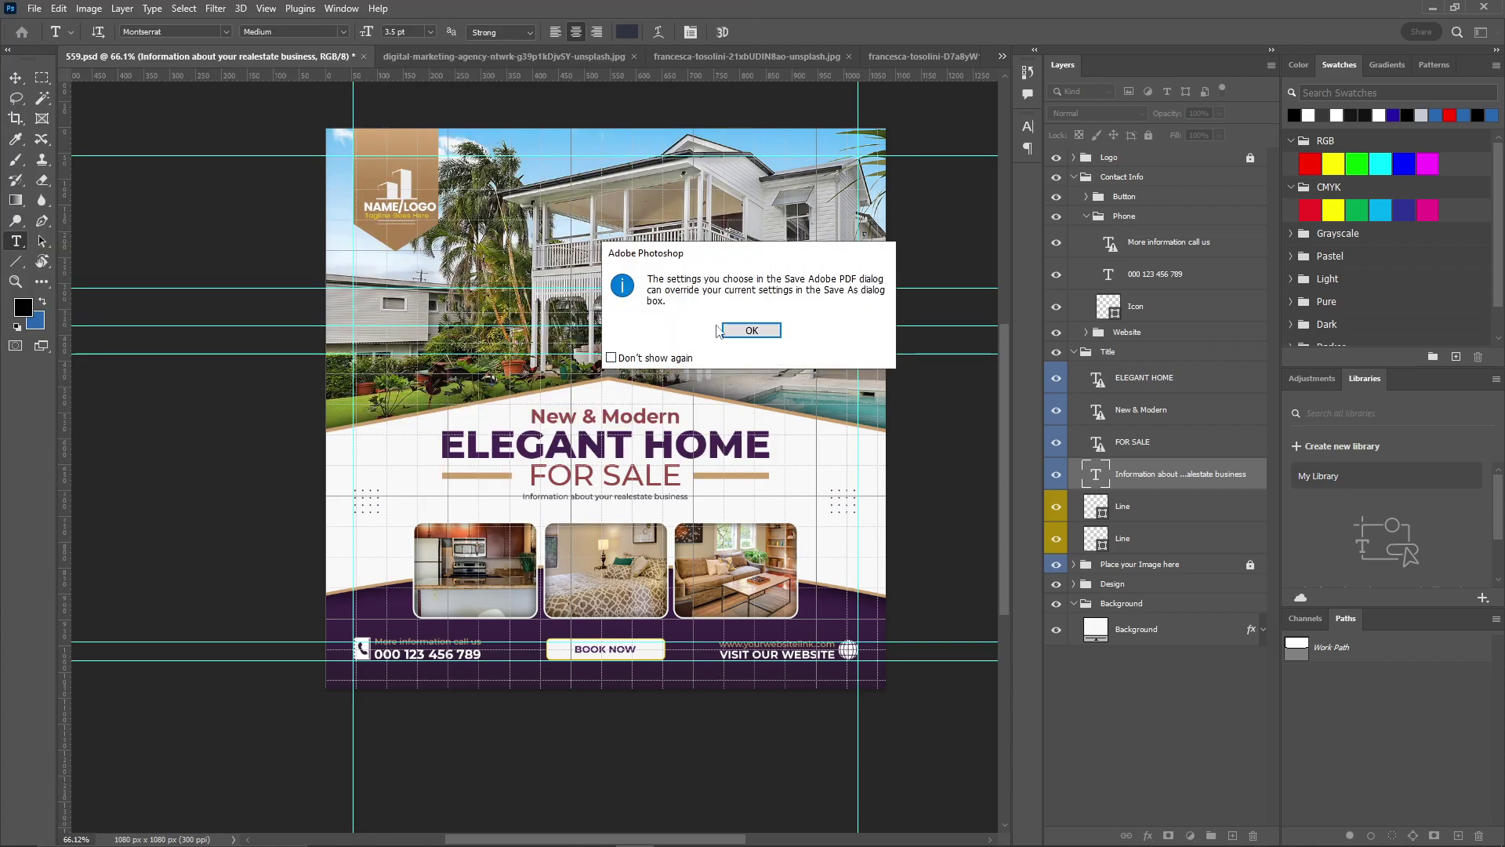
Keep the High Quality Print preset, create the PDF and accept the compatibility warning
click(770, 332)
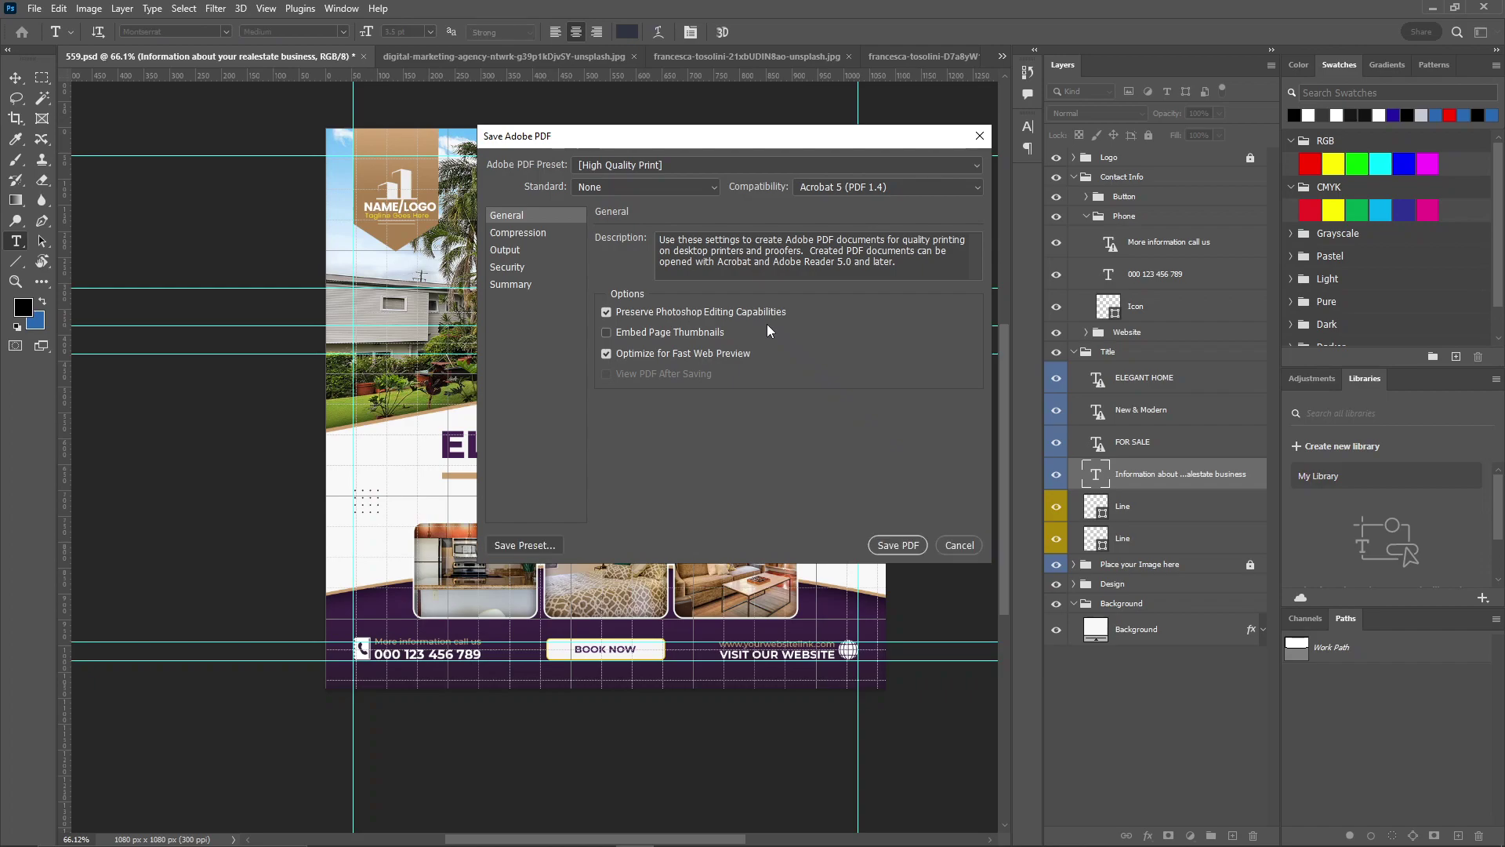
click(727, 167)
click(646, 181)
click(898, 544)
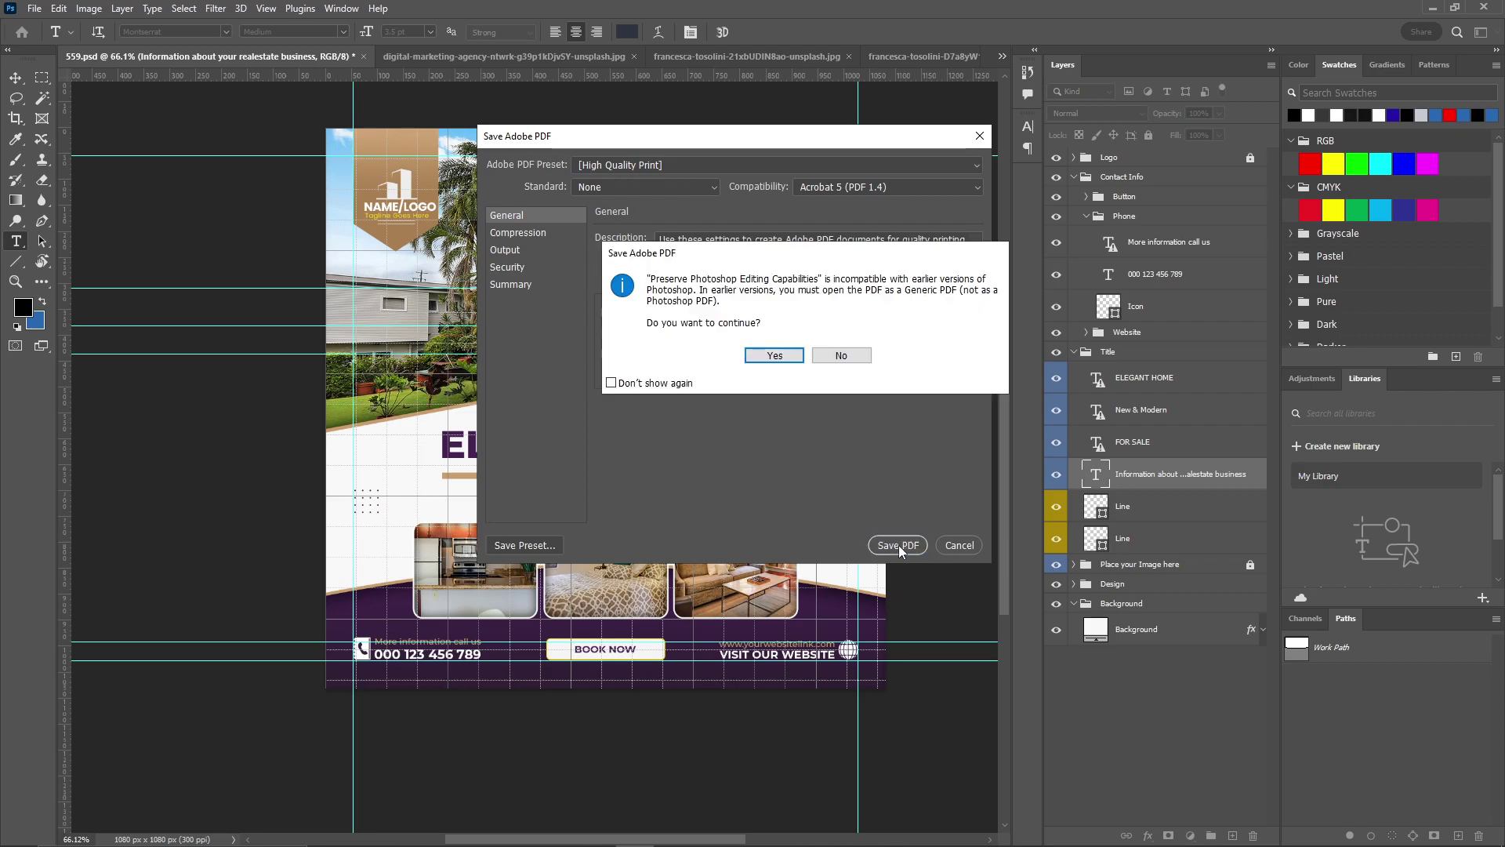
click(772, 357)
click(34, 7)
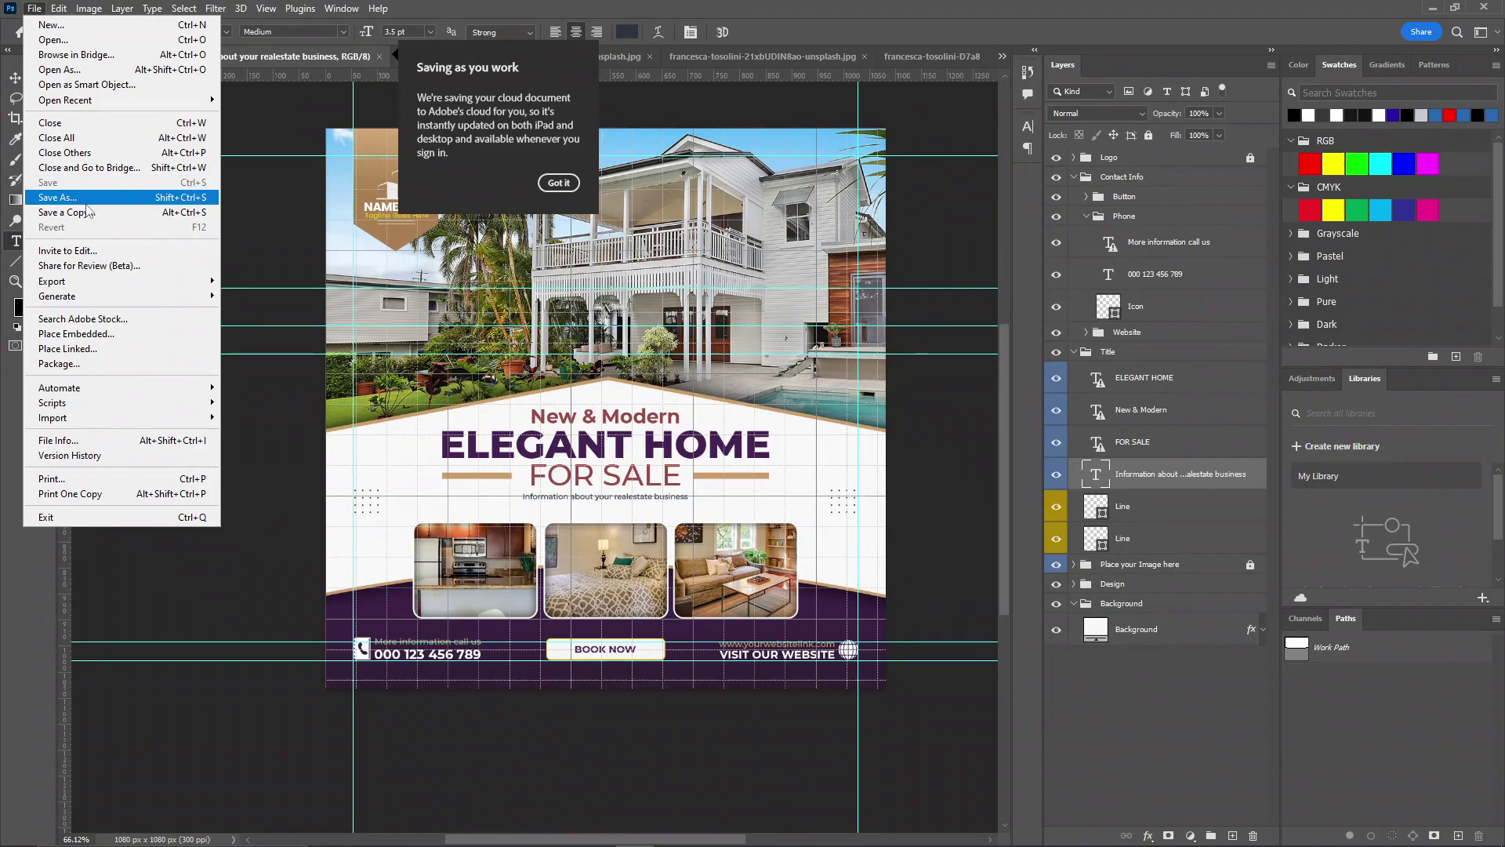
click(88, 212)
click(879, 556)
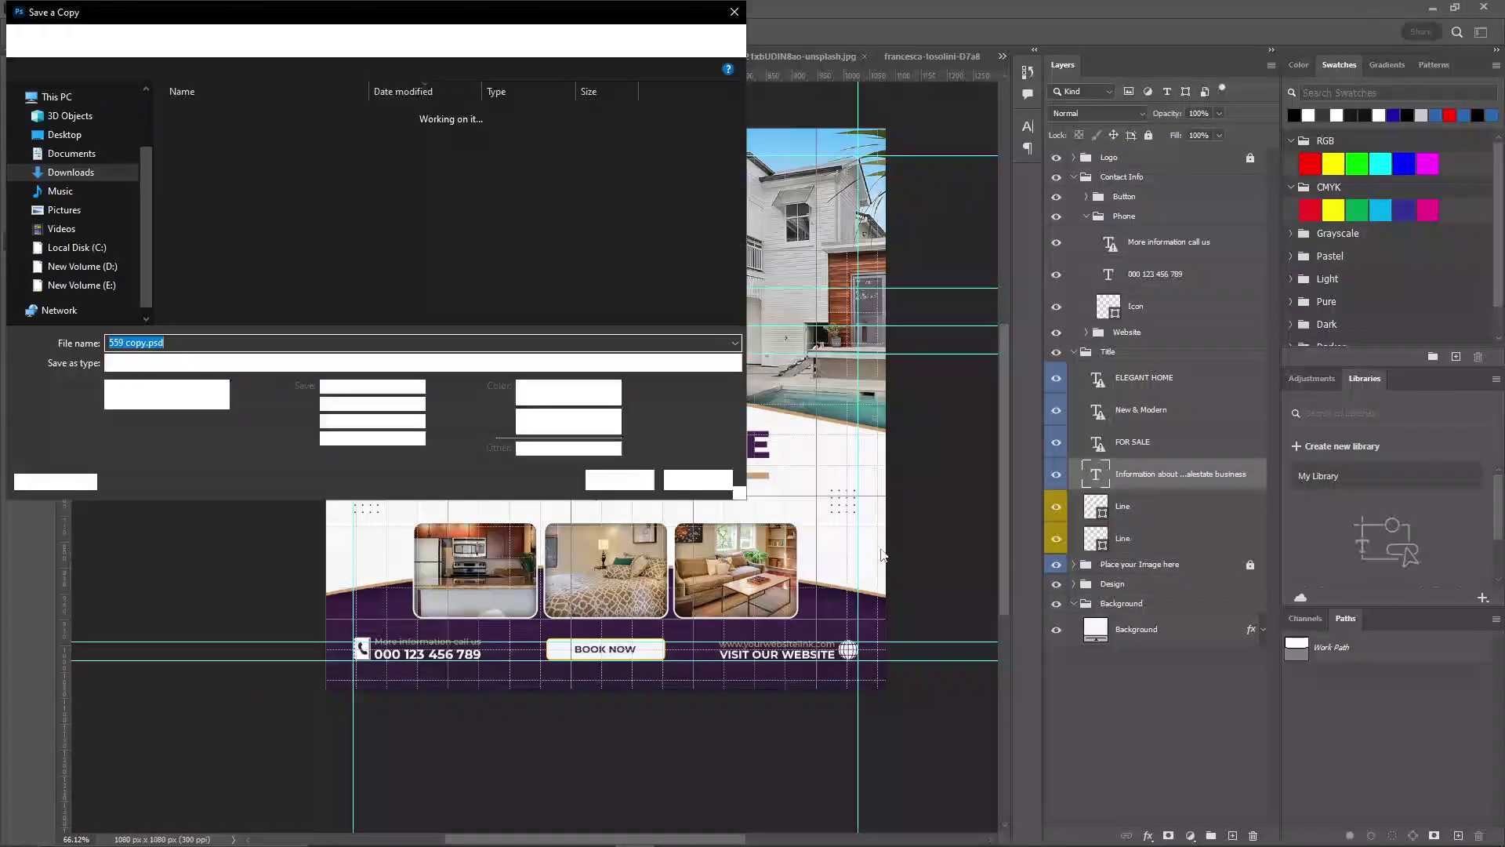
click(406, 365)
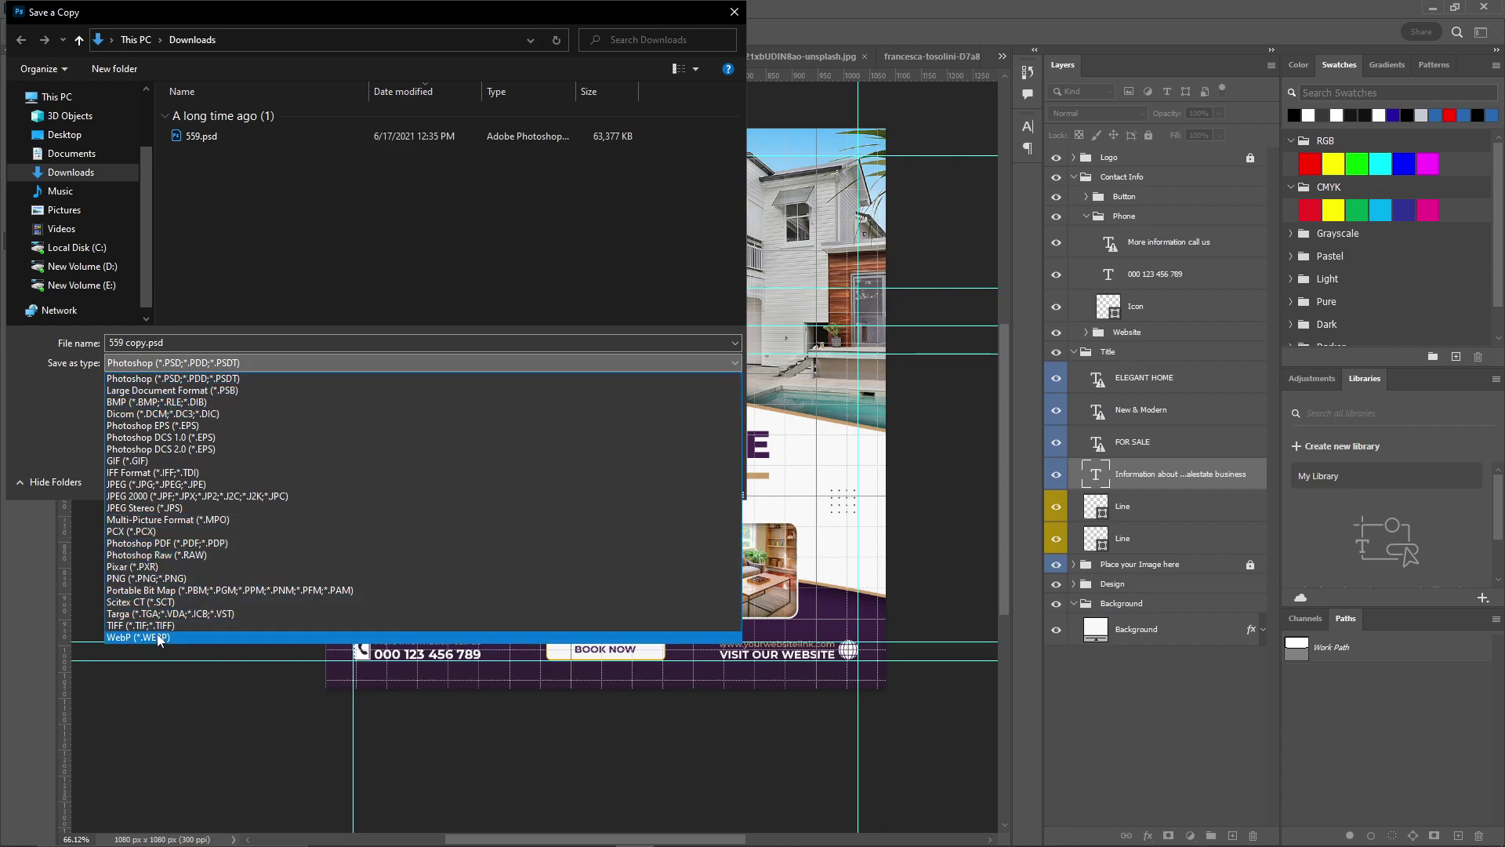
click(734, 12)
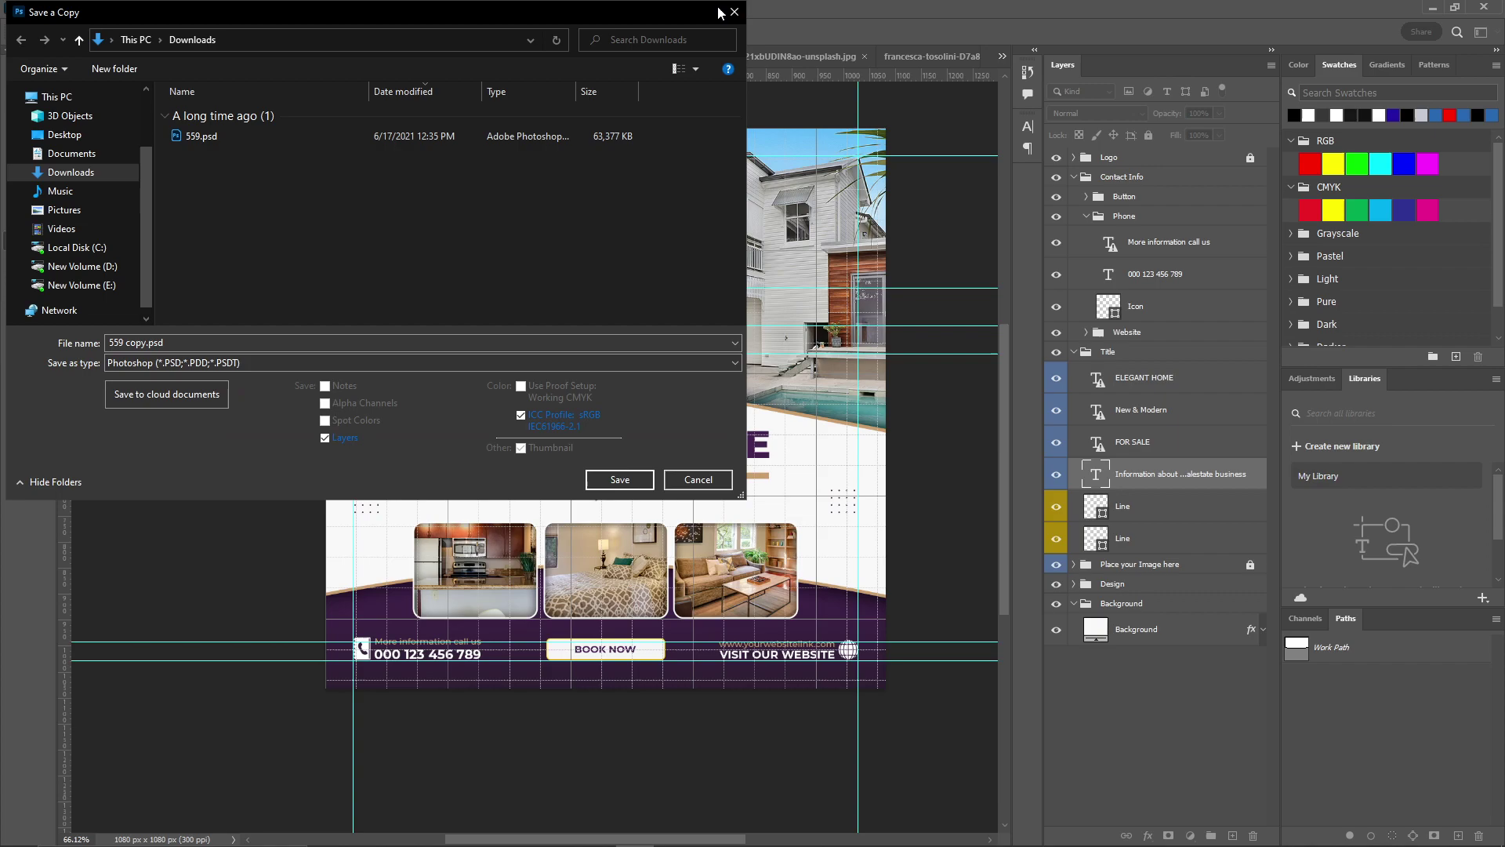
click(735, 11)
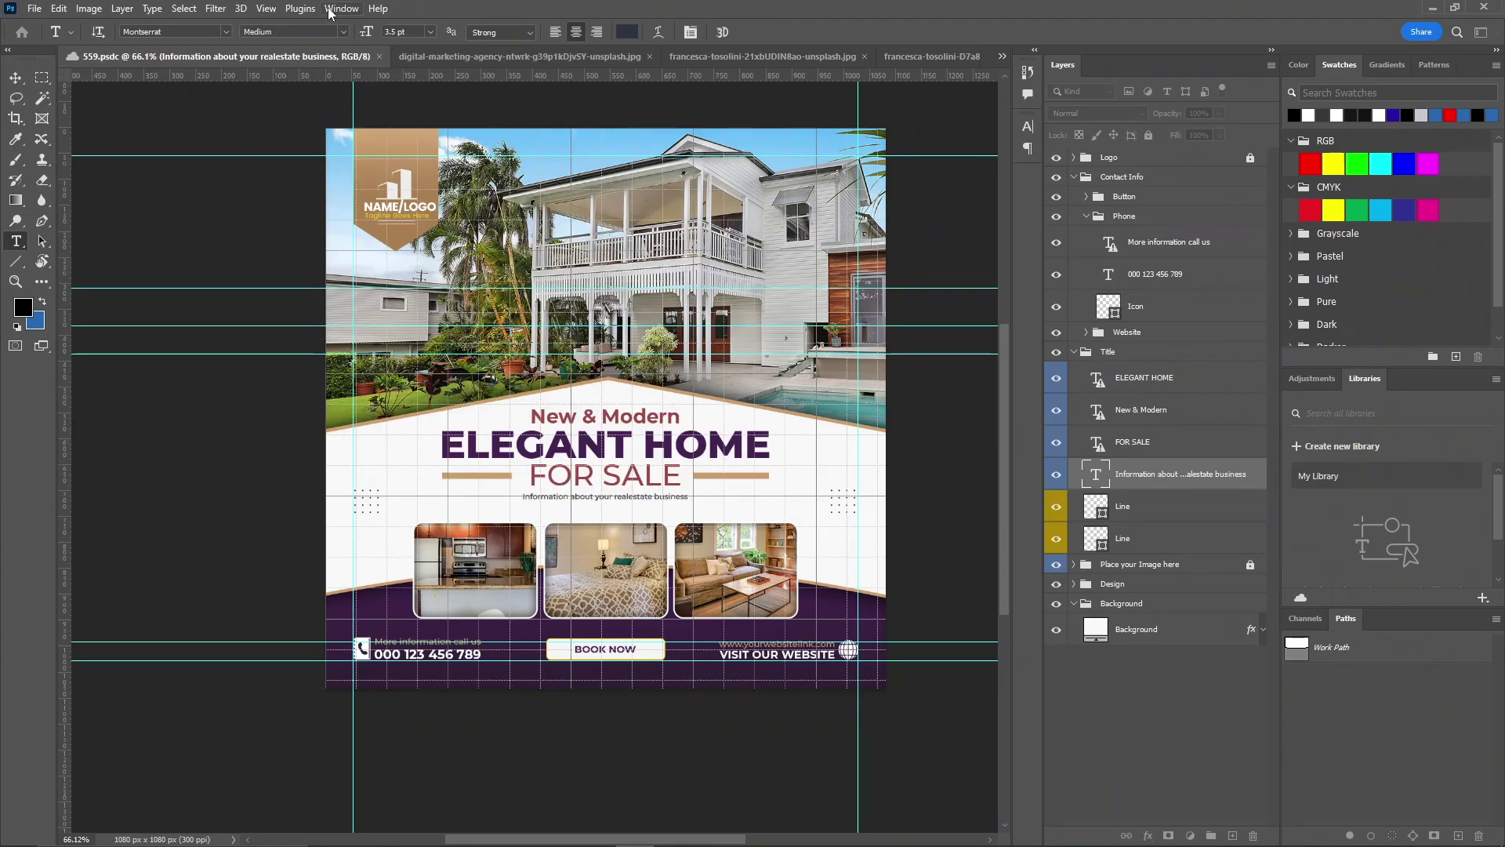